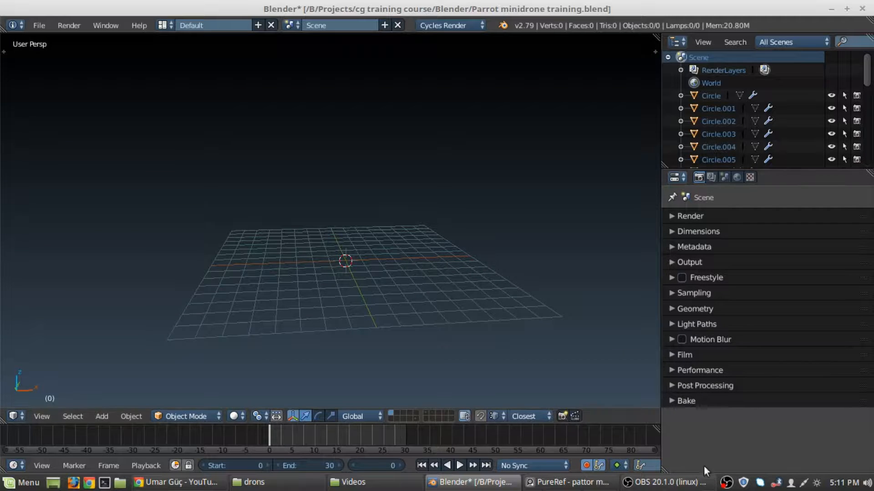
- Look over the Parrot minidrone reference board in PureRef and return to Blender
left_click(531, 487)
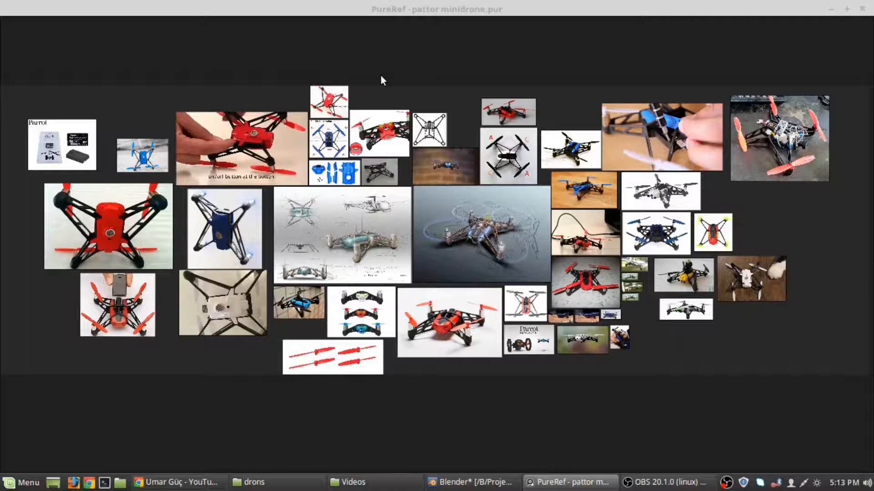
left_click(472, 482)
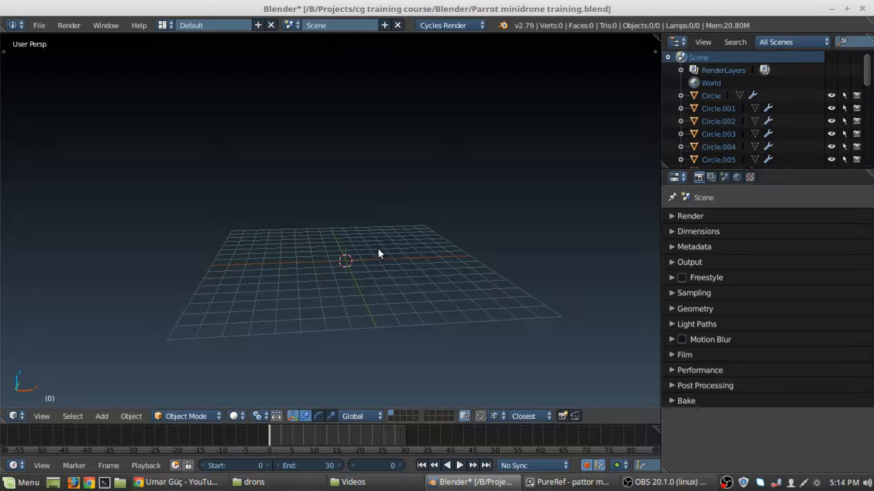
- Enable background images for the 3D viewport and add an empty image slot
key("n")
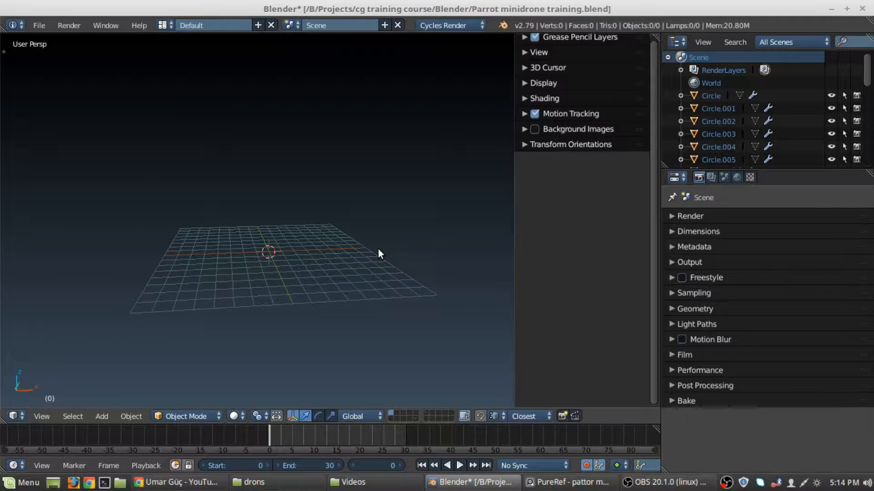
left_click(535, 129)
left_click(524, 129)
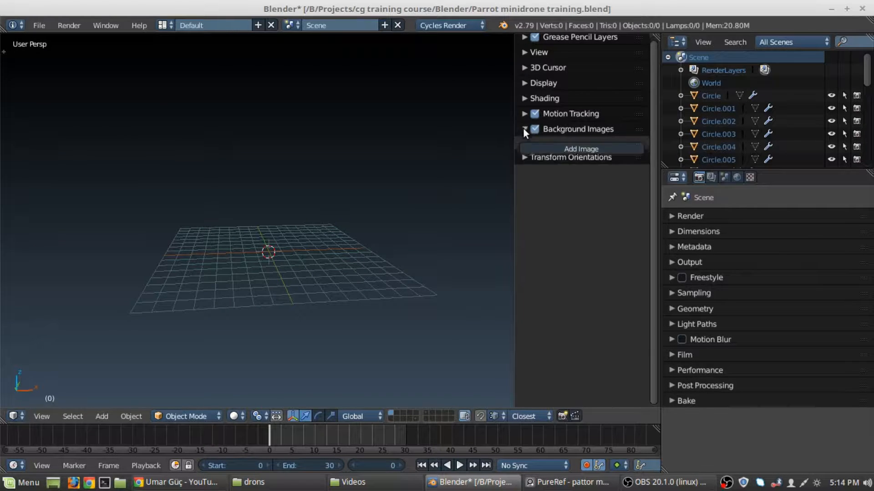
left_click(563, 148)
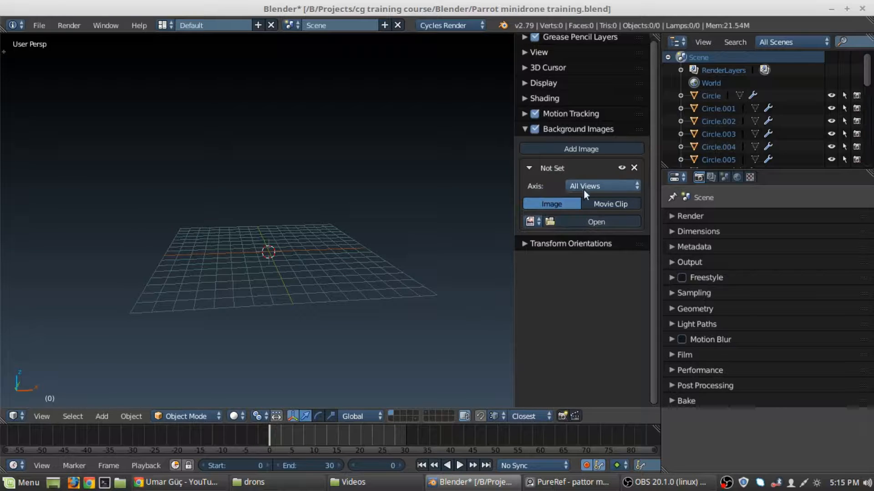
- Browse for the background image's file in the folder /B/Asset/2D/Reference Images/drons
left_click(586, 223)
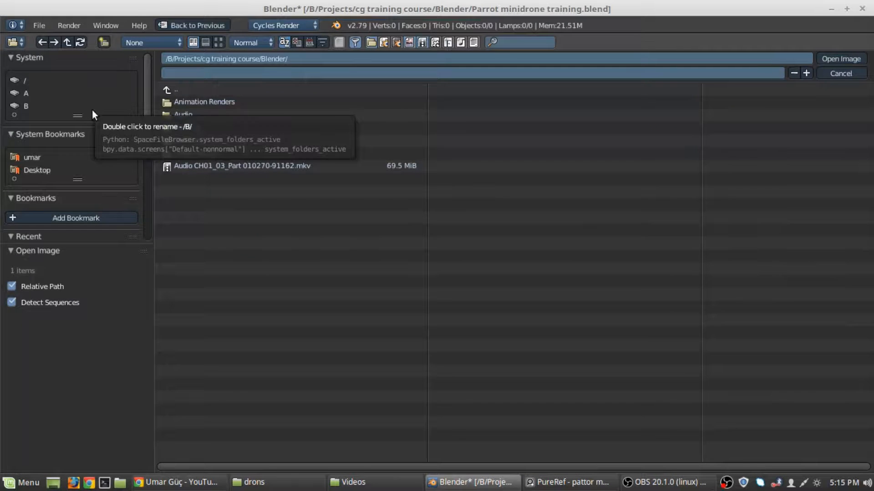
left_click(24, 106)
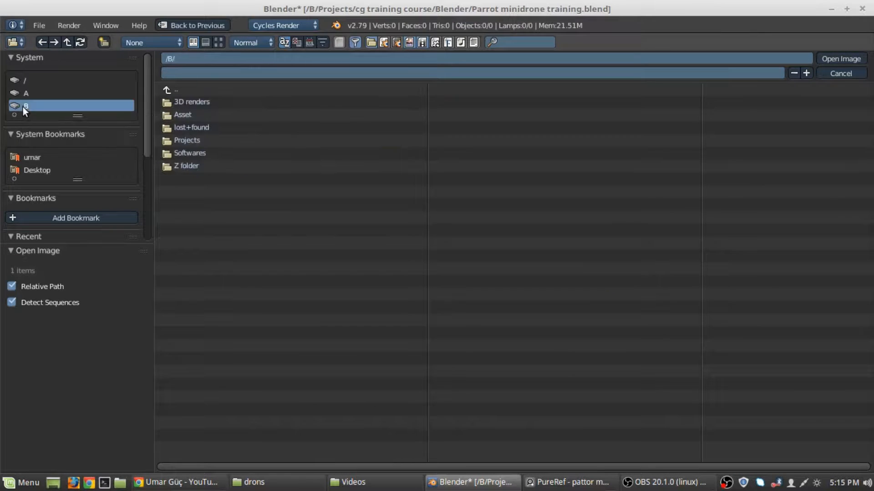
left_click(190, 117)
left_click(192, 103)
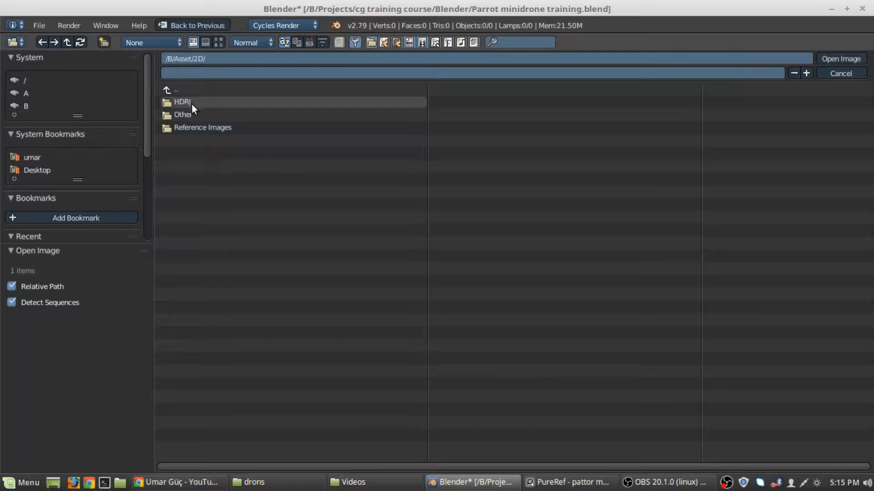
left_click(191, 127)
left_click(190, 93)
left_click(184, 127)
left_click(185, 105)
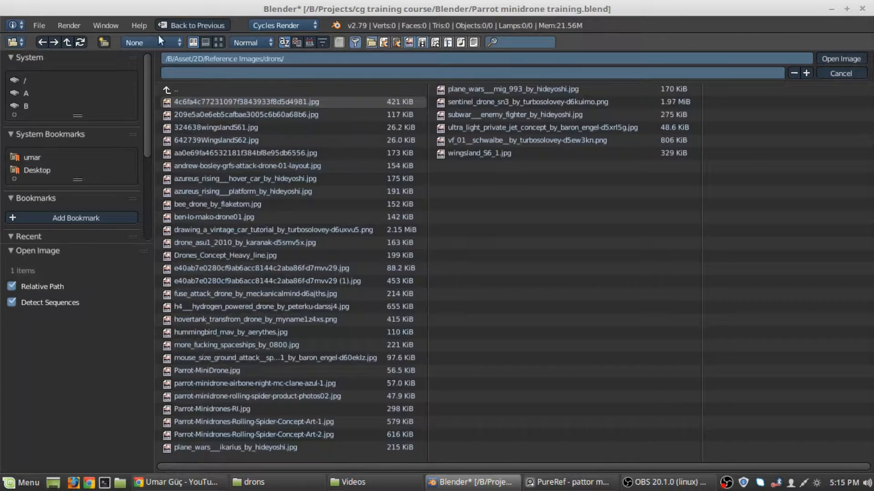
- Show the folder's files as thumbnails and load Parrot-Minidrones-RI.jpg as the background image
left_click(219, 42)
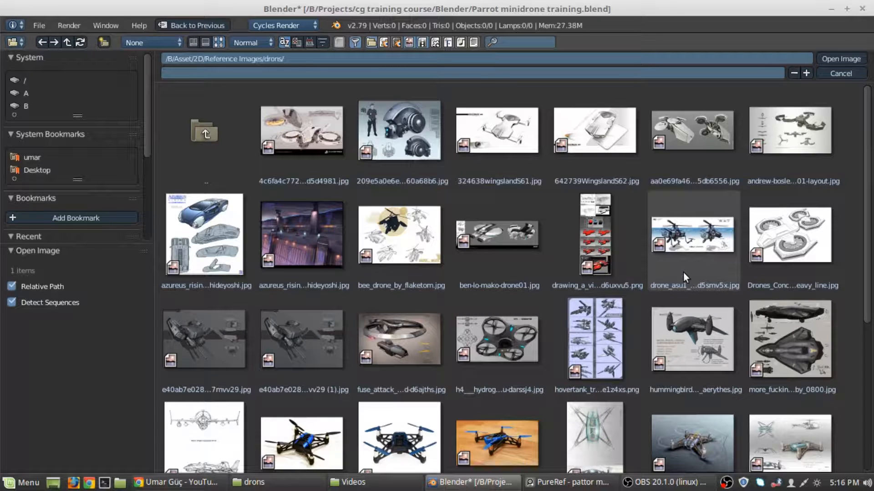
scroll(669, 279, "down", 3)
scroll(655, 273, "down", 2)
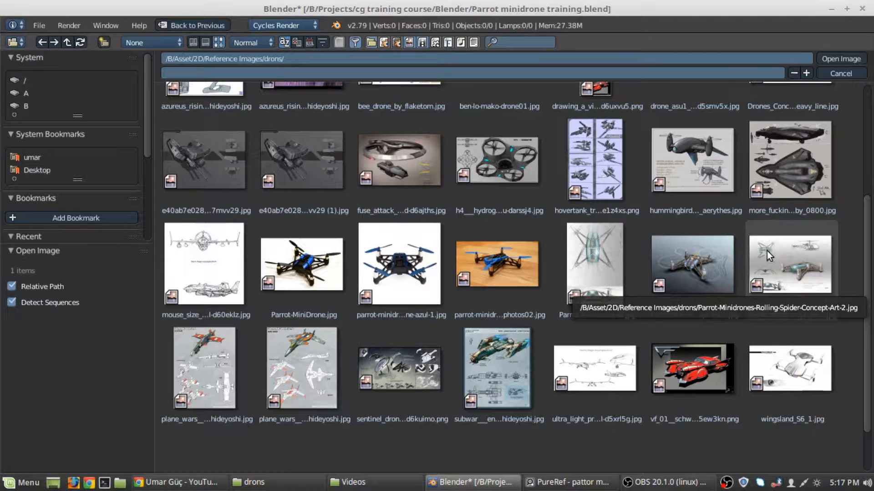
left_click(588, 272)
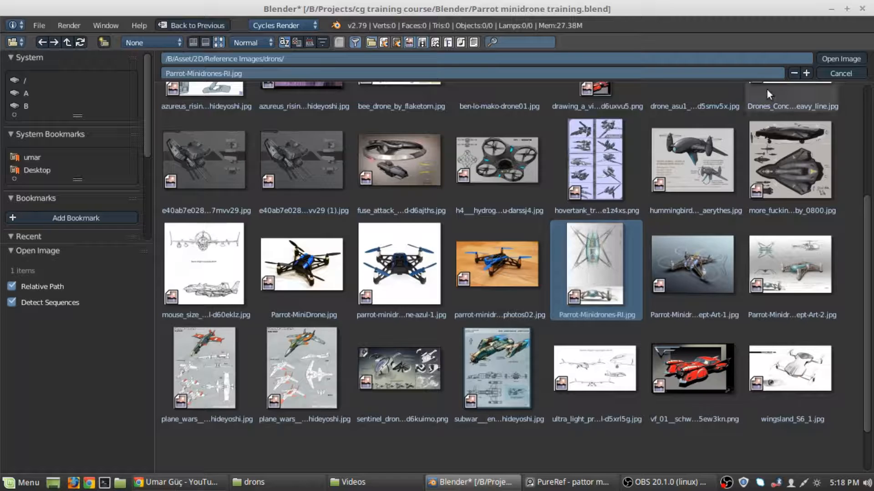
left_click(832, 58)
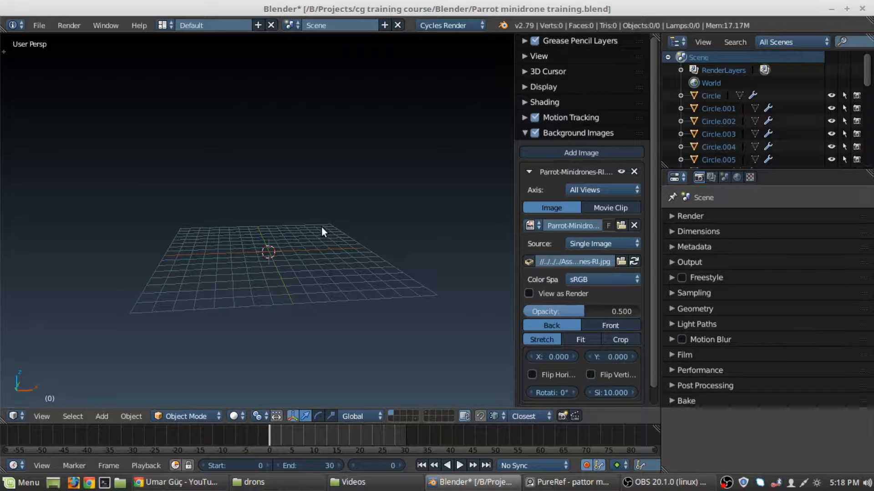
- Examine how the background image displays in the orthographic front, back, side, top and bottom views
middle_click_drag(322, 225, 272, 217)
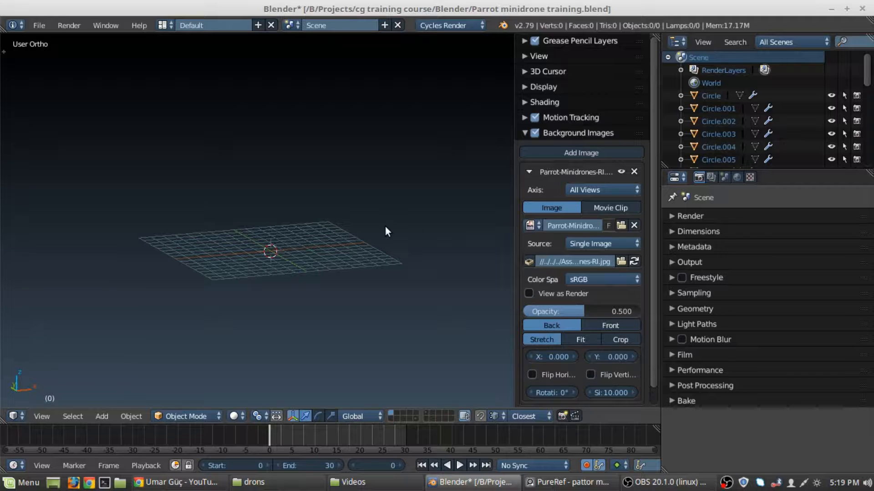
left_click(588, 186)
key("KP_1")
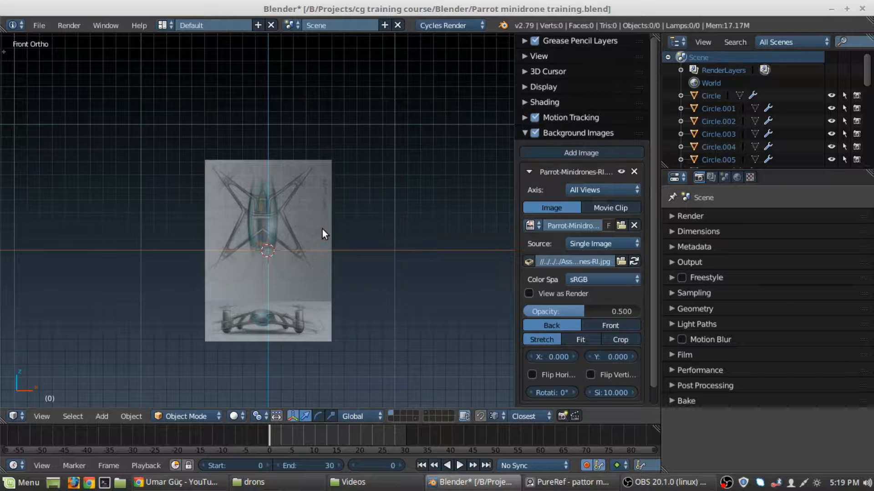
middle_click_drag(375, 301, 407, 288, "shift")
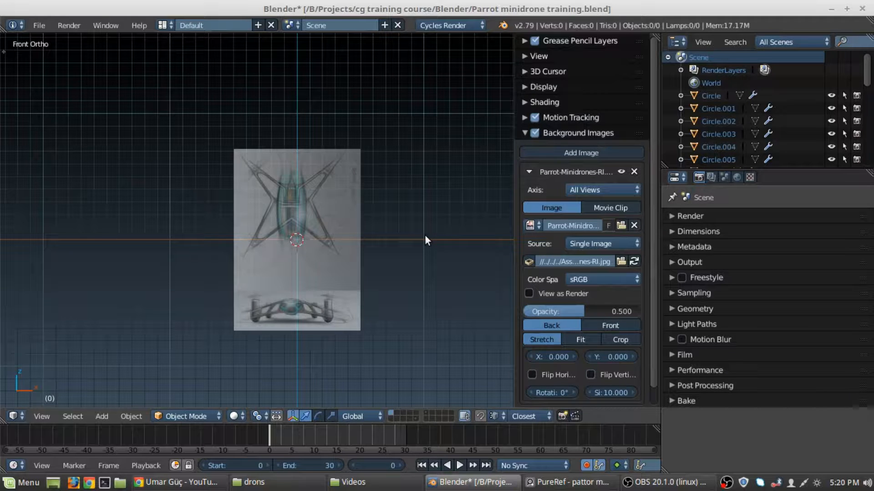
key("ctrl+KP_1")
key("KP_3")
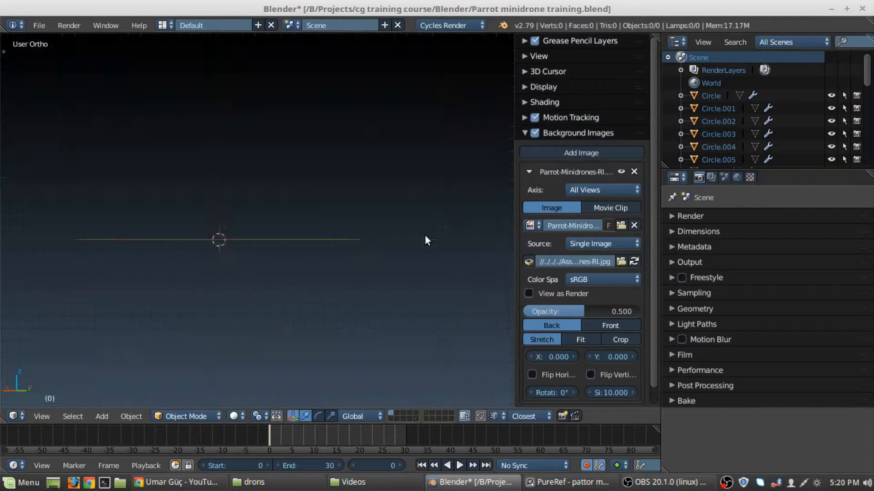
key("ctrl+KP_3")
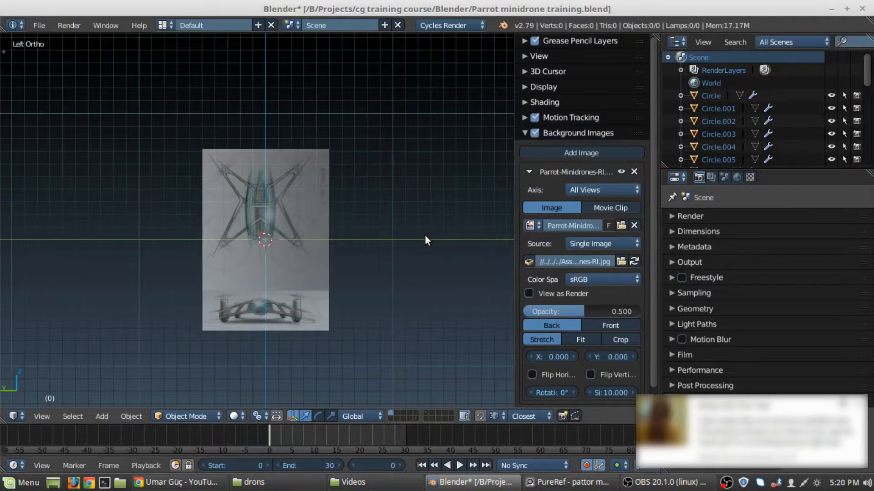
key("KP_7")
key("ctrl+KP_7")
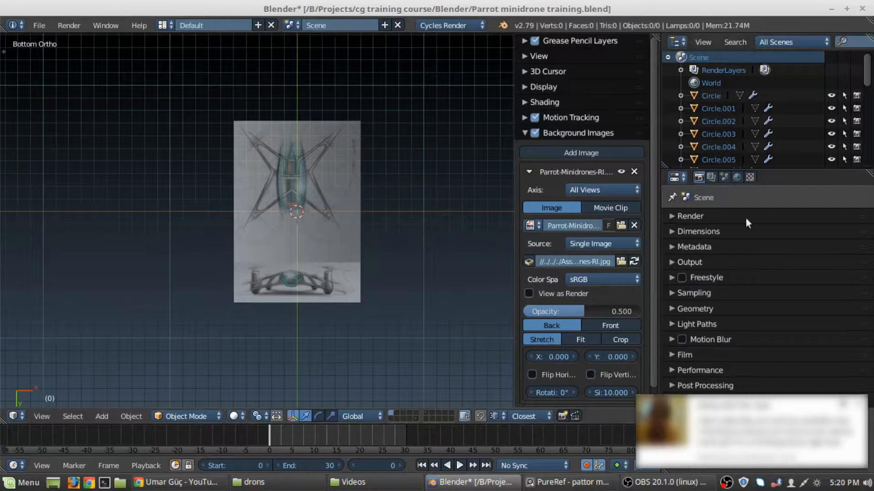
left_click(861, 405)
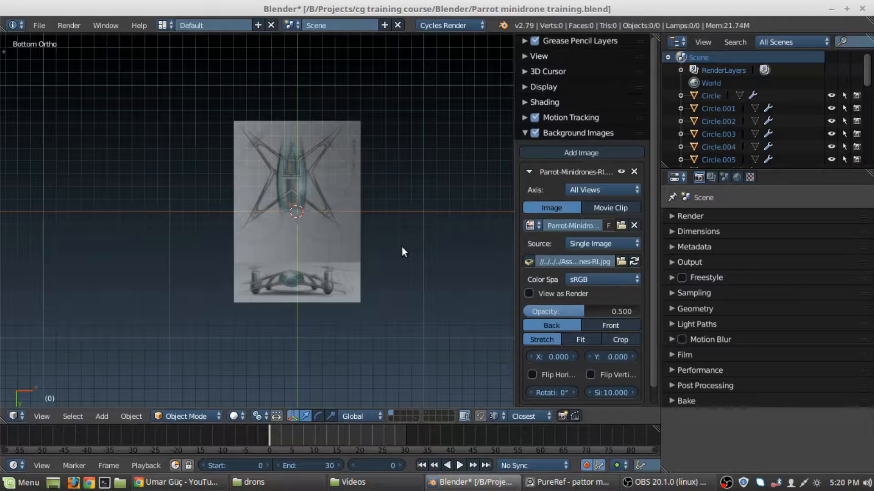
- Return to the front orthographic view and restrict the background image's axis to Front
key("KP_1")
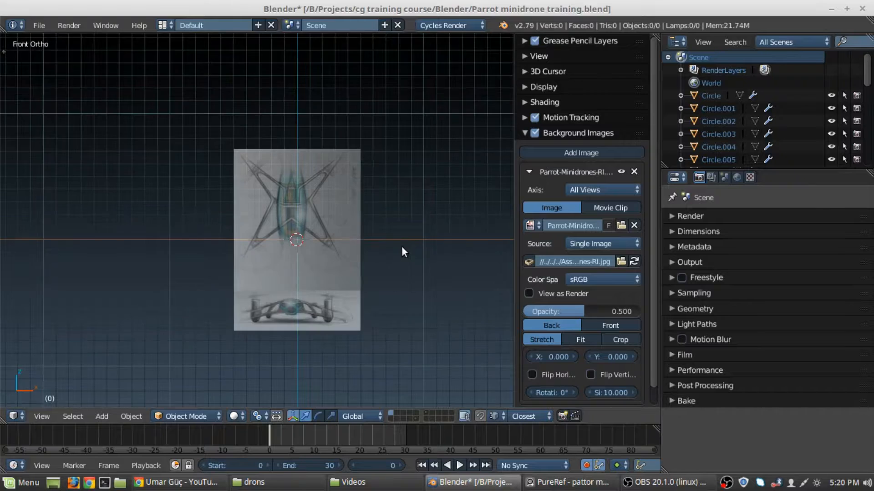
scroll(402, 247, "up", 2)
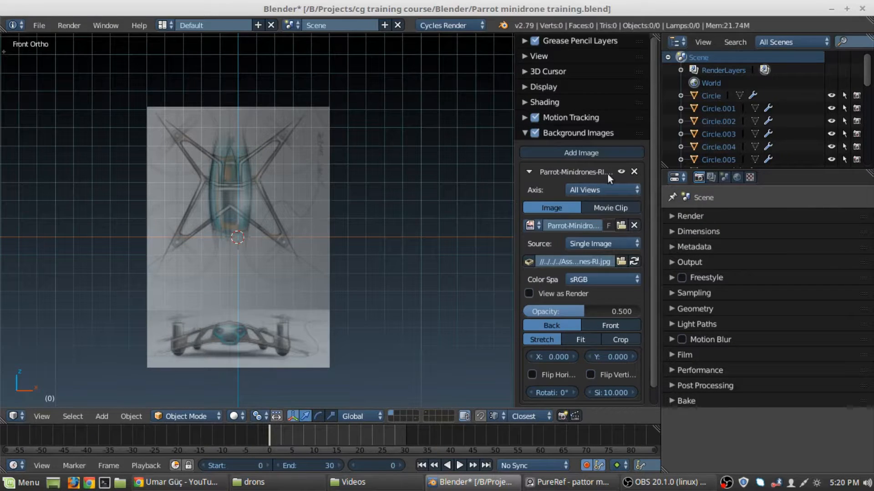
left_click(619, 189)
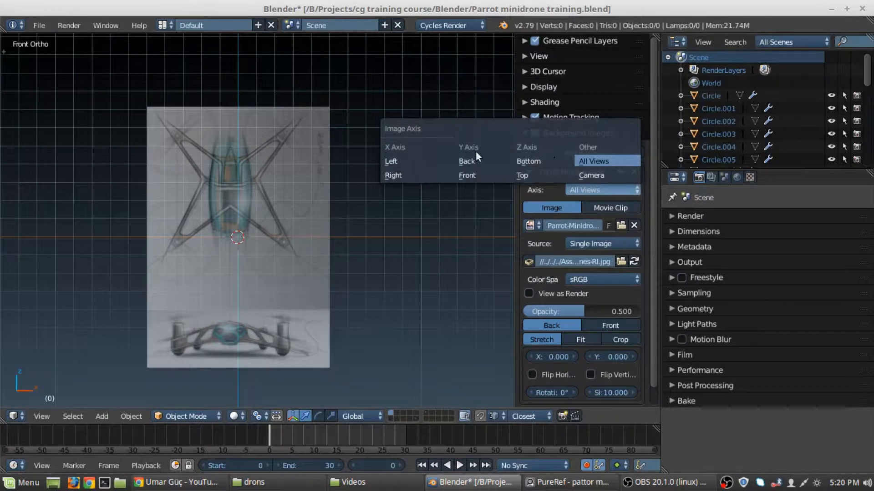
left_click(473, 175)
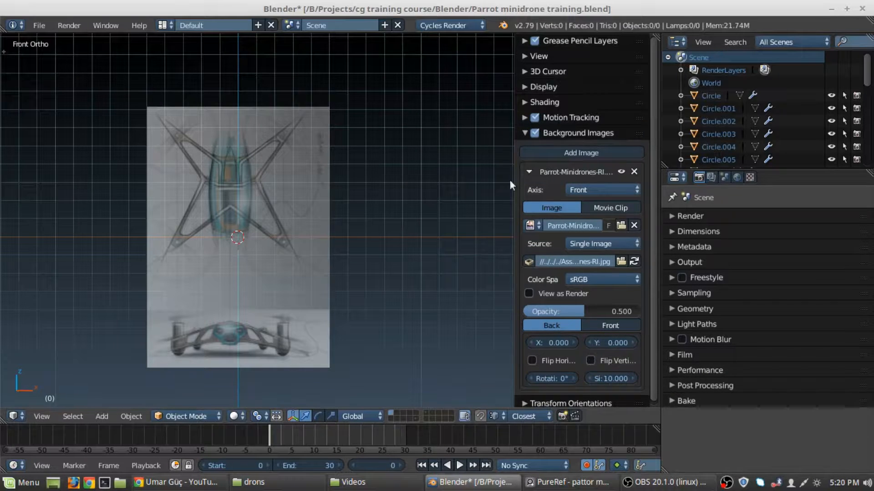
- Add a second background image slot and browse to the recent drons folder for its file
left_click(580, 152)
scroll(558, 357, "down", 5)
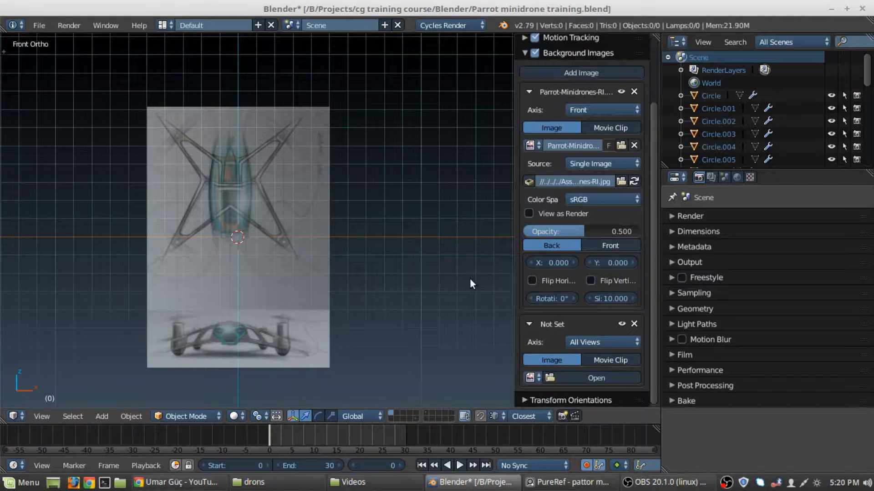
left_click(575, 381)
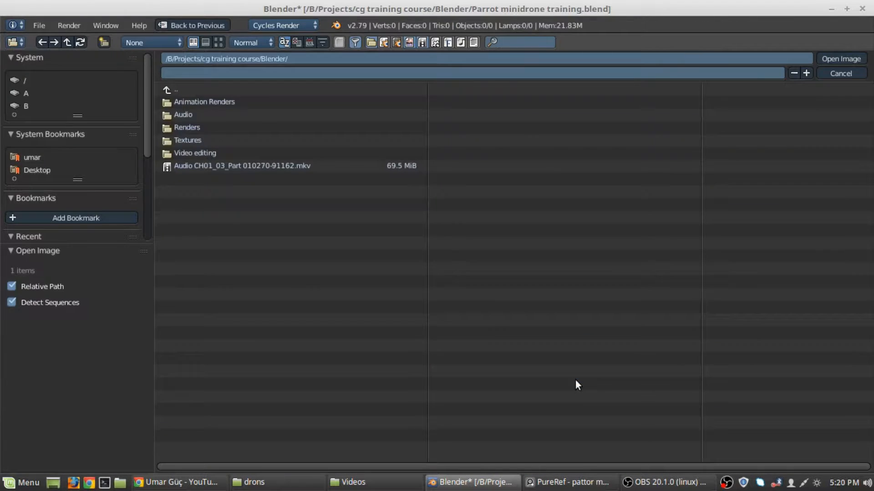
left_click(25, 107)
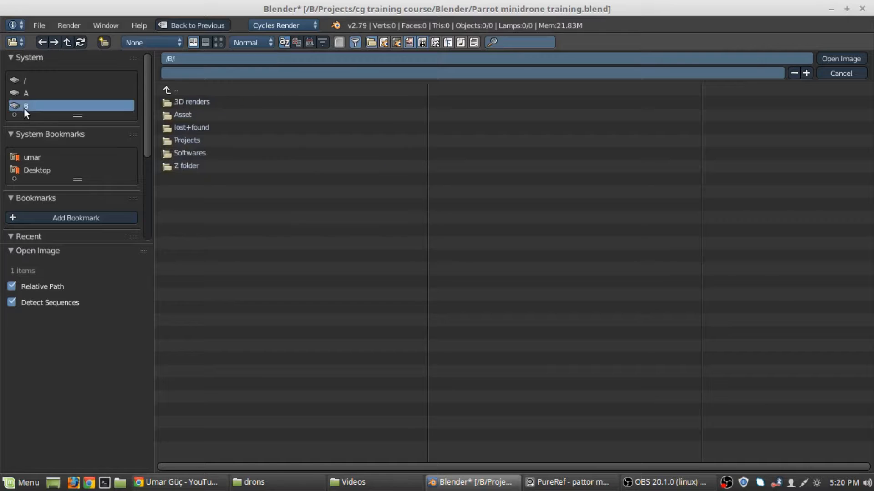
scroll(61, 176, "down", 5)
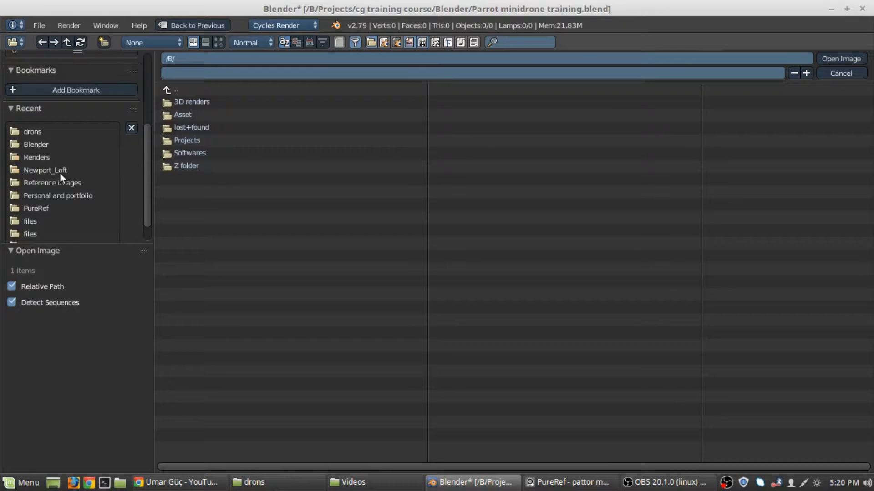
scroll(59, 173, "down", 1)
left_click(39, 107)
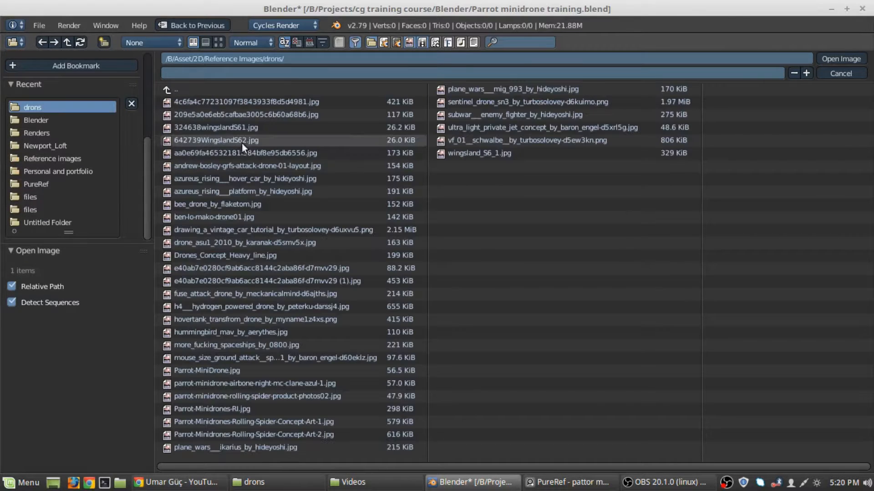
- Display the files as thumbnails and load Parrot-Minidrones-RI.jpg into the second background image slot
left_click(218, 42)
scroll(74, 198, "up", 3)
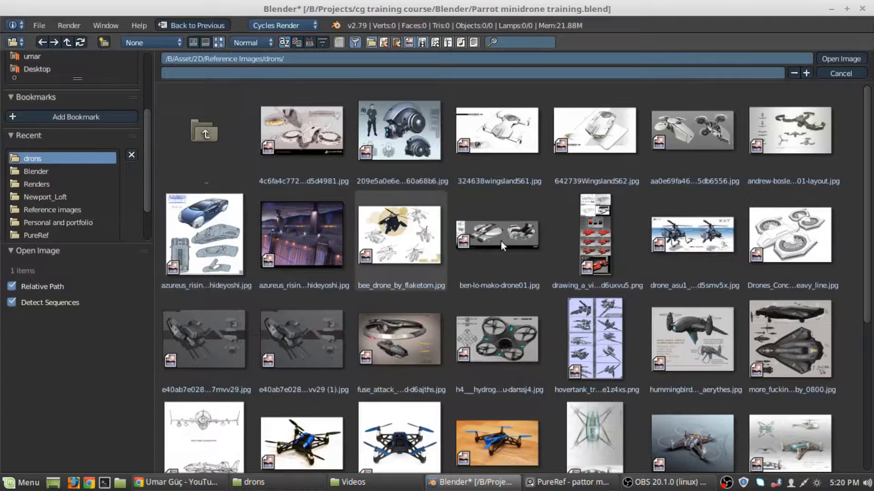
scroll(97, 190, "up", 5)
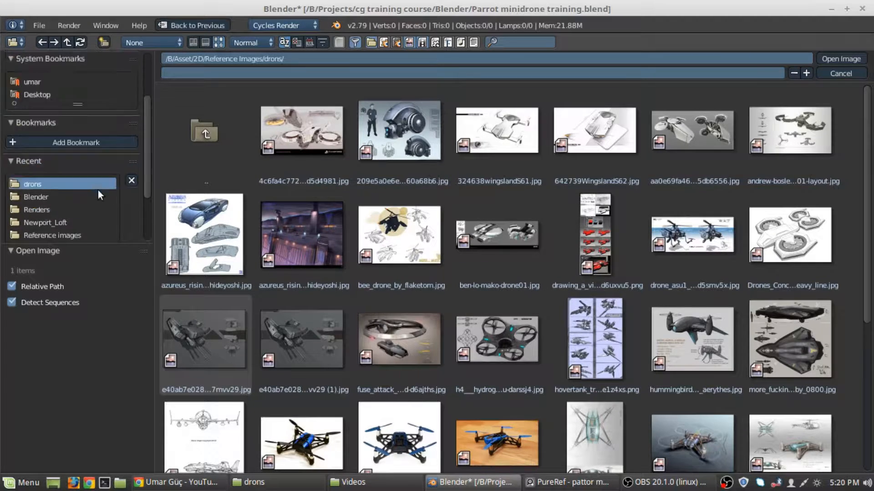
scroll(54, 160, "down", 5)
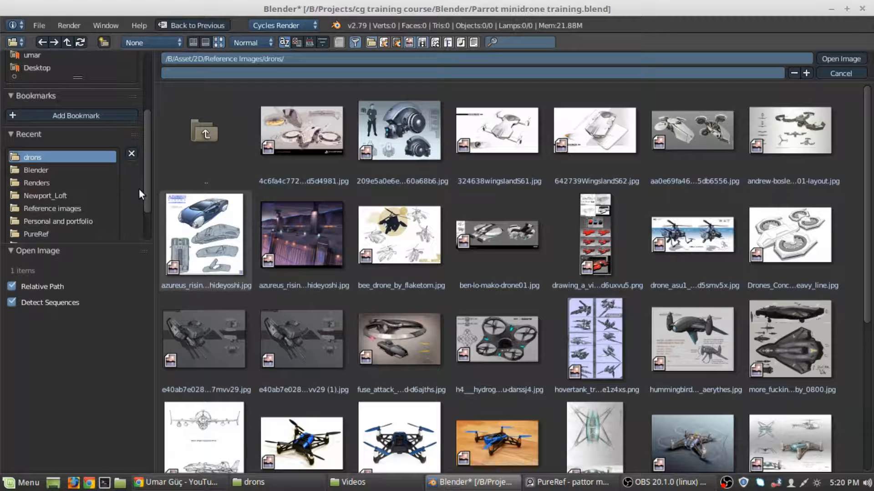
scroll(504, 339, "down", 3)
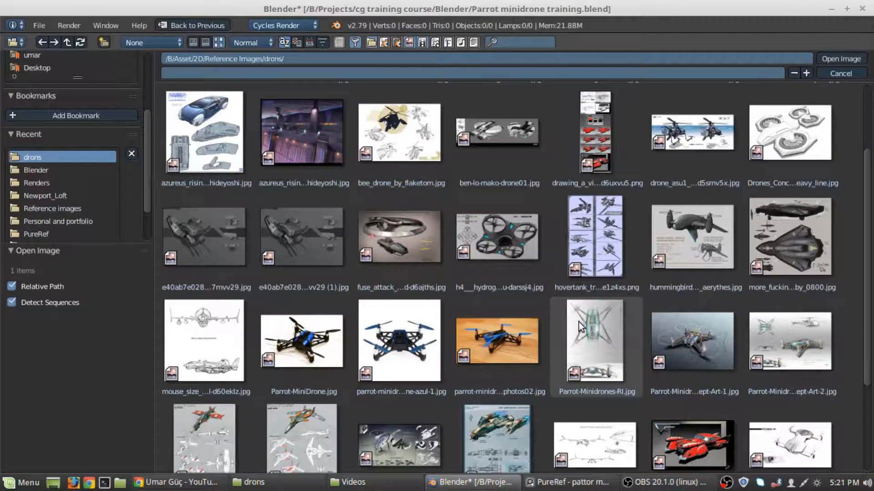
left_click(608, 342)
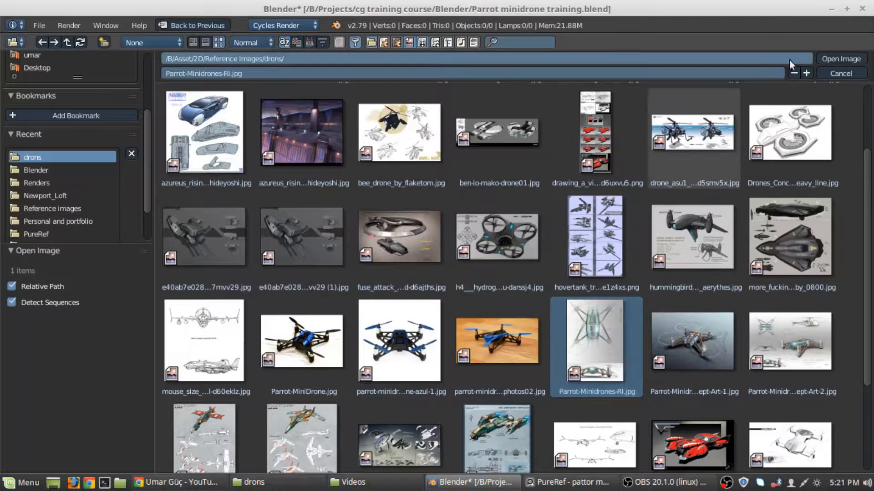
left_click(828, 58)
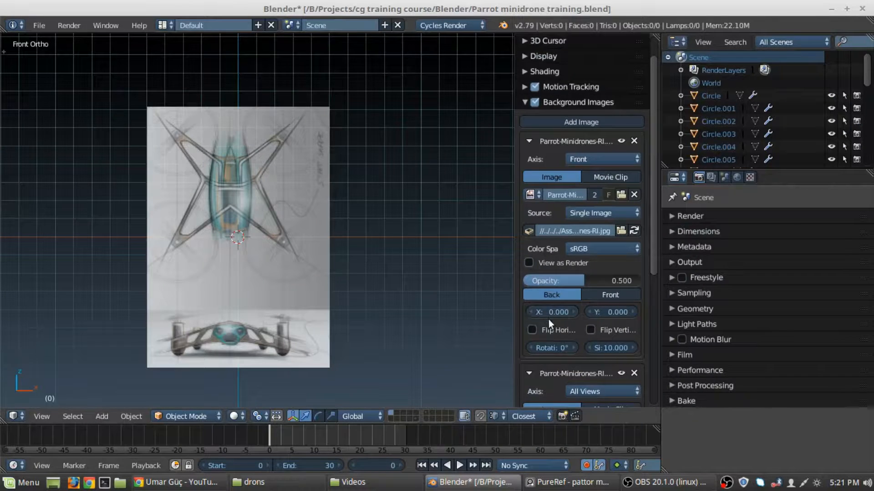
- Restrict the second background image's axis to Top and collapse its settings
scroll(548, 320, "down", 10)
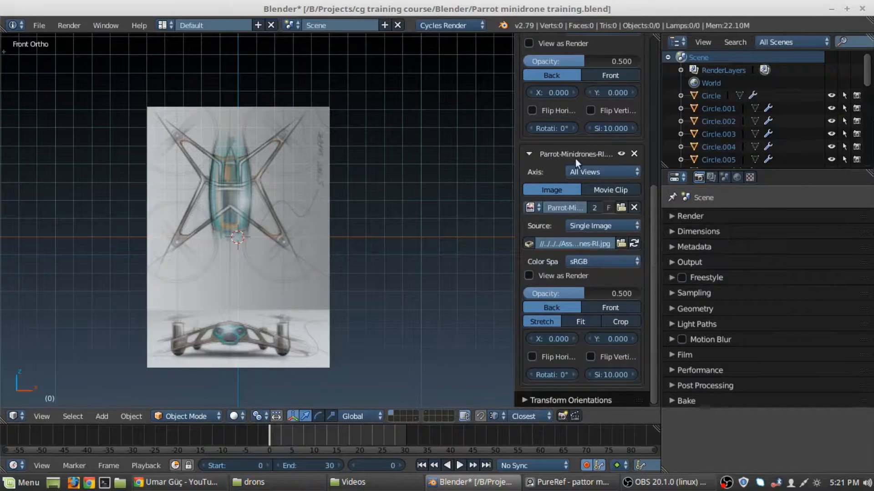
left_click(582, 172)
left_click(589, 171)
left_click(585, 173)
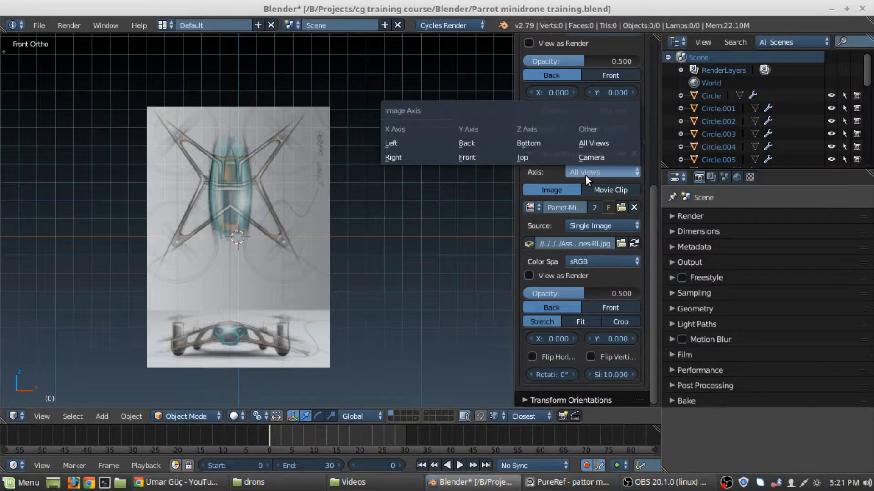
left_click(531, 156)
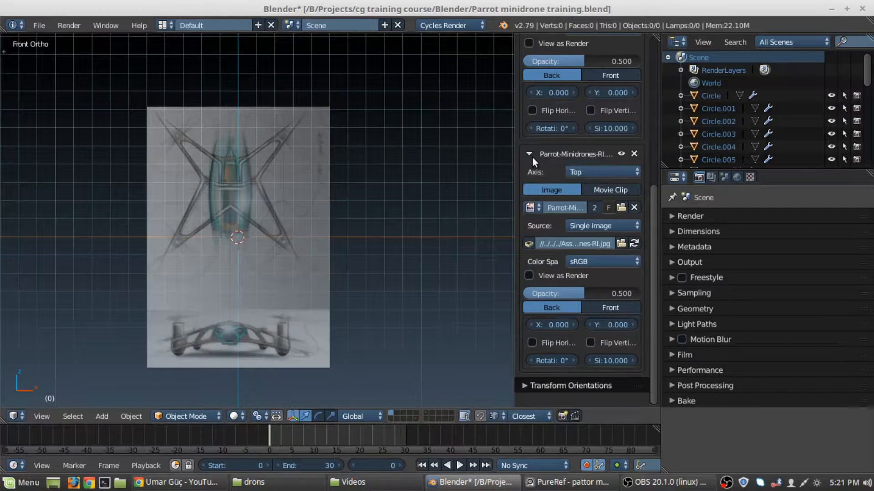
left_click(528, 153)
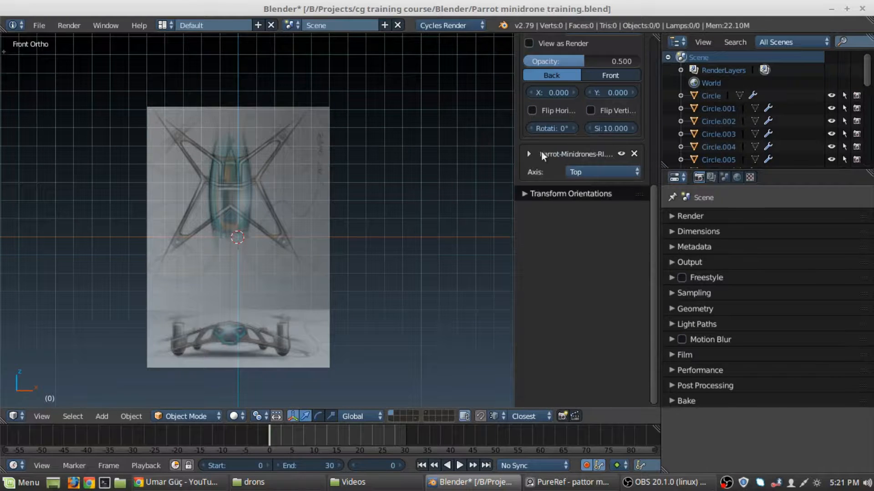
- Set the front background image's Y offset to 4.560 to rest the front-view drone's wheels on the horizontal axis
scroll(567, 175, "up", 10)
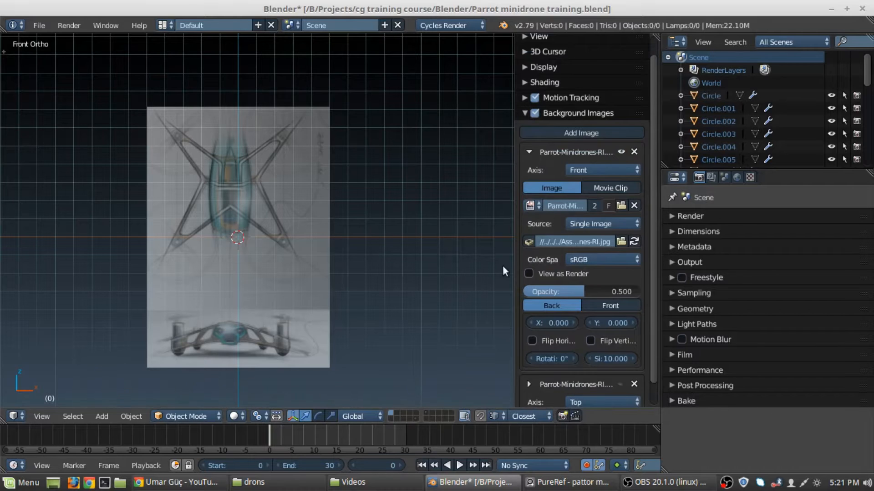
scroll(255, 318, "up", 2)
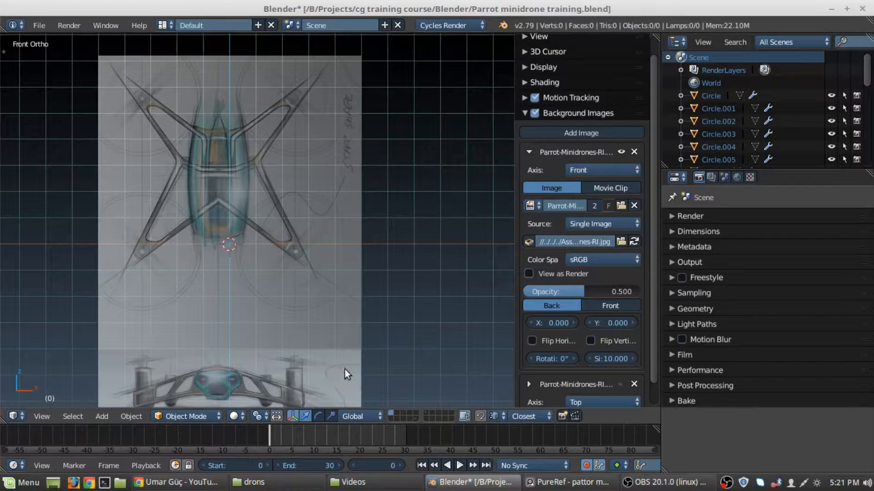
middle_click_drag(344, 370, 387, 312, "shift")
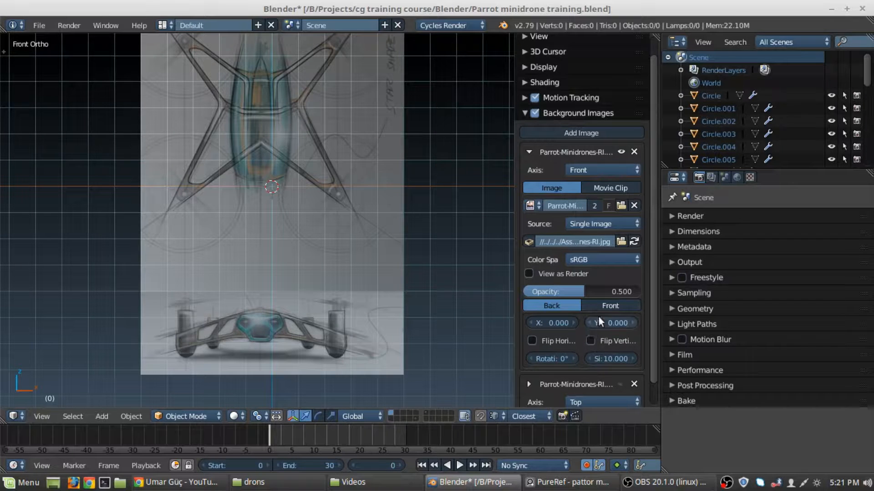
left_click_drag(599, 324, 690, 324)
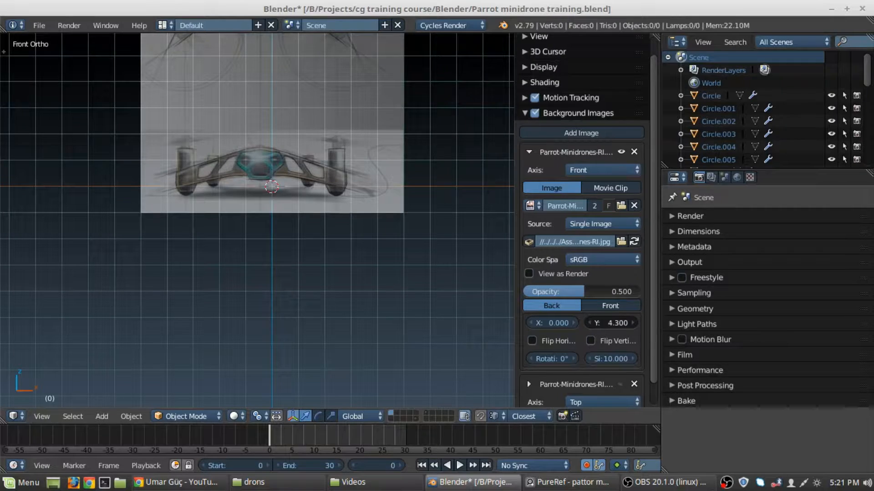
scroll(393, 233, "up", 3)
scroll(249, 269, "up", 8)
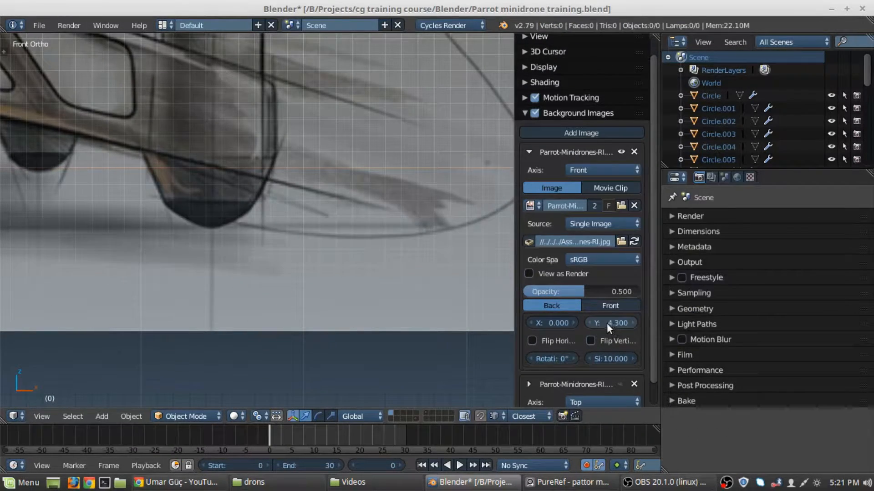
left_click_drag(608, 321, 613, 320)
- Check the front-view drone's wheels against the horizontal axis across the width of the sketch
scroll(162, 230, "down", 7)
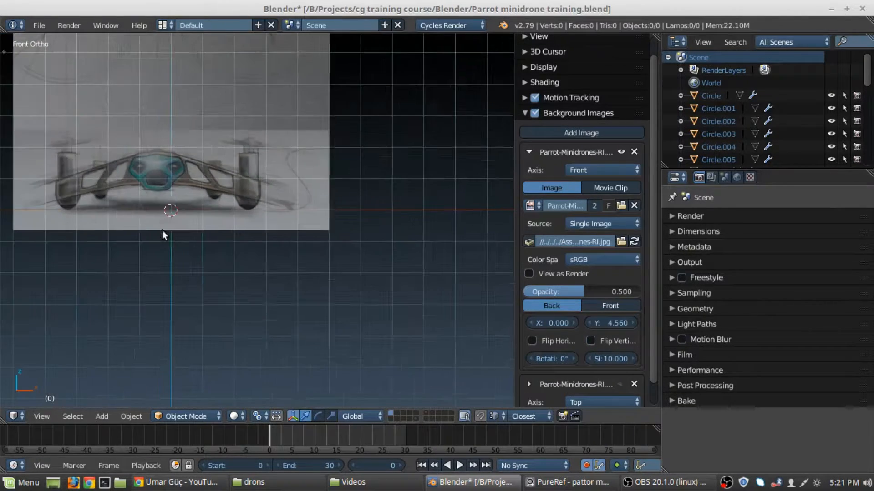
middle_click_drag(148, 233, 306, 232, "shift")
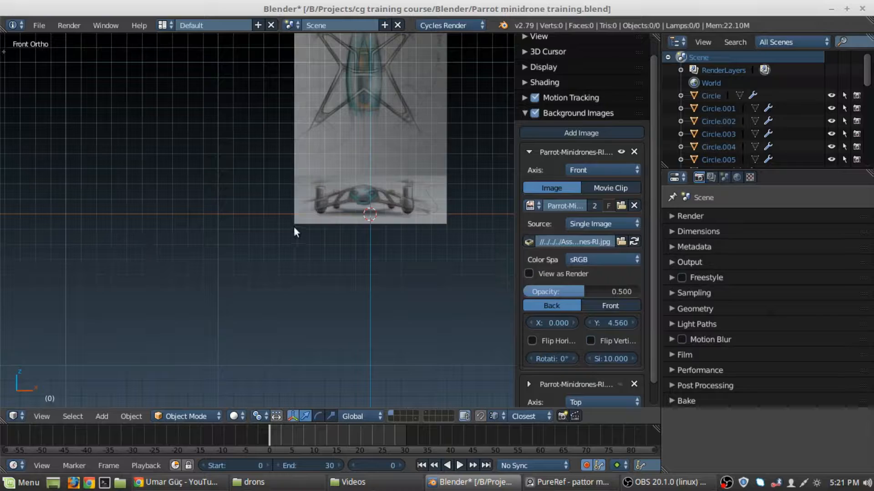
middle_click_drag(409, 228, 345, 256, "shift")
scroll(239, 242, "up", 6)
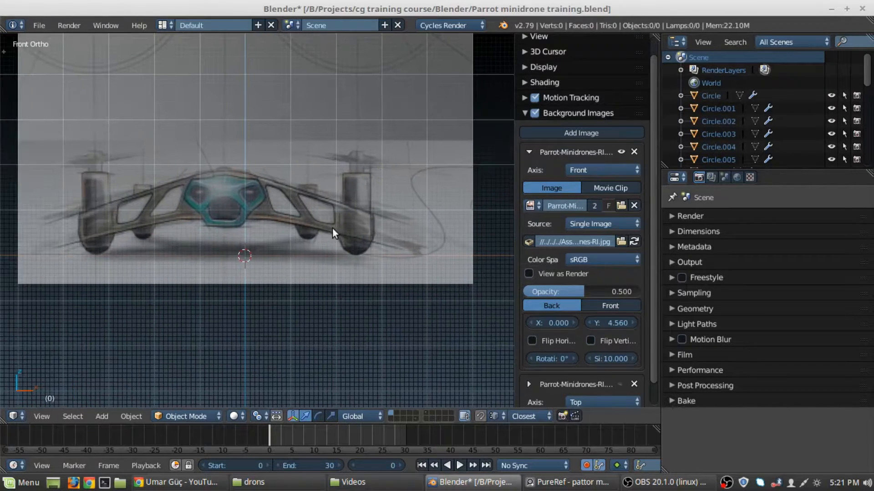
middle_click_drag(111, 239, 252, 235, "shift")
middle_click_drag(456, 241, 334, 244, "shift")
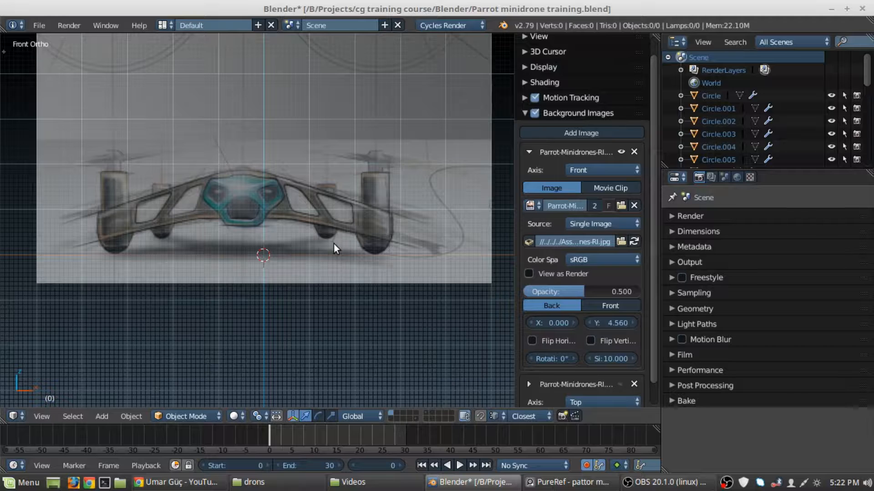
- Inspect the scene in right orthographic and perspective views, orbit around the ground grid, and return to front orthographic
key("KP_3")
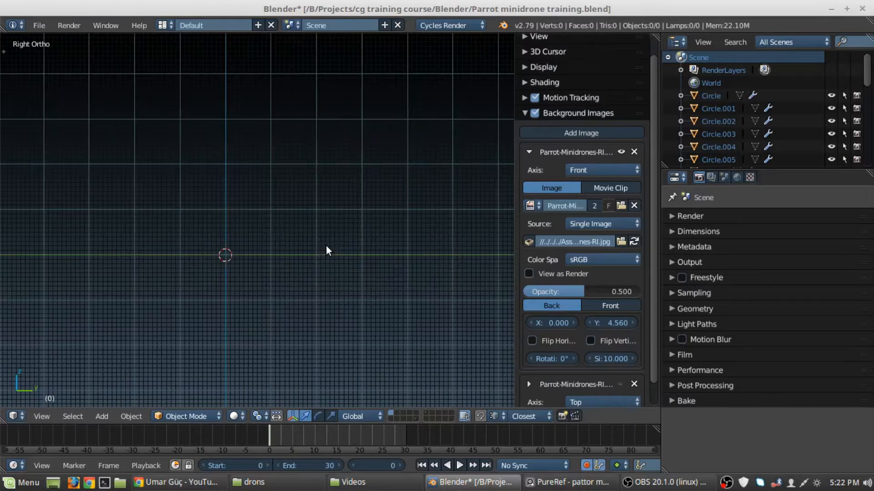
key("KP_1")
key("KP_5")
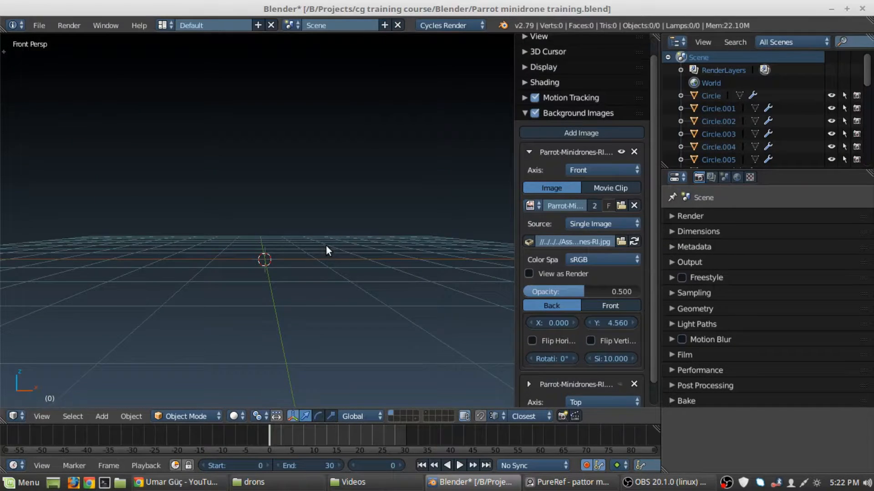
middle_click_drag(331, 247, 236, 189)
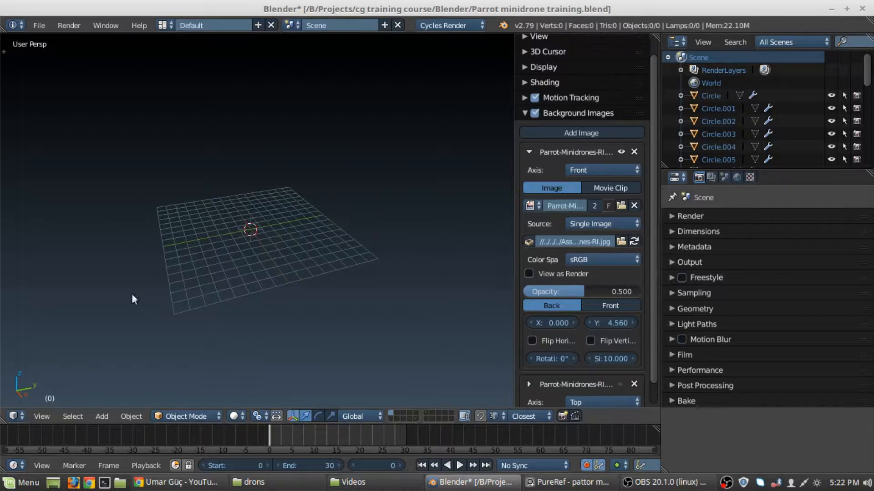
middle_click_drag(134, 217, 194, 234)
scroll(194, 234, "up", 2)
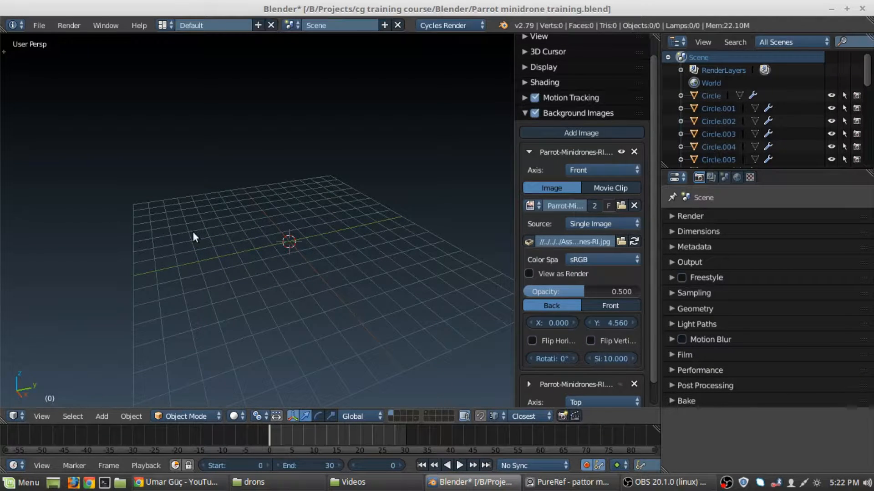
key("KP_1")
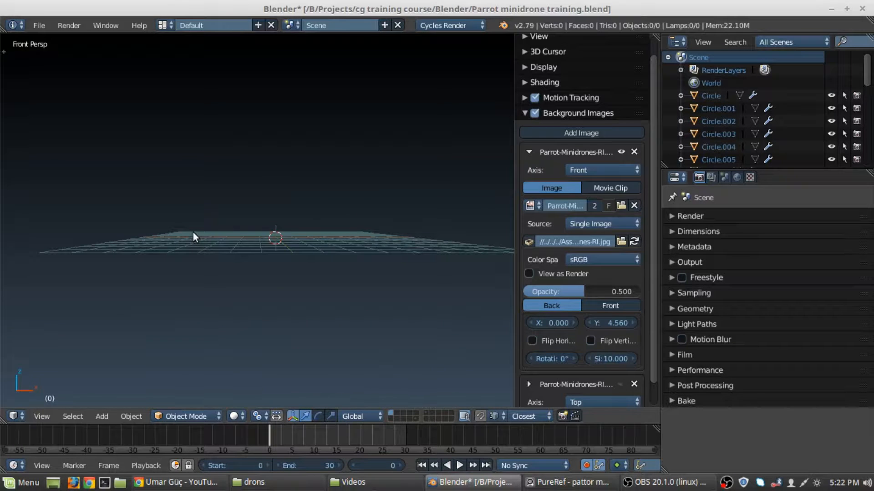
key("KP_5")
- Set the front background image's X offset to 0.430 to centre the drone's face on the vertical axis
scroll(313, 257, "up", 5)
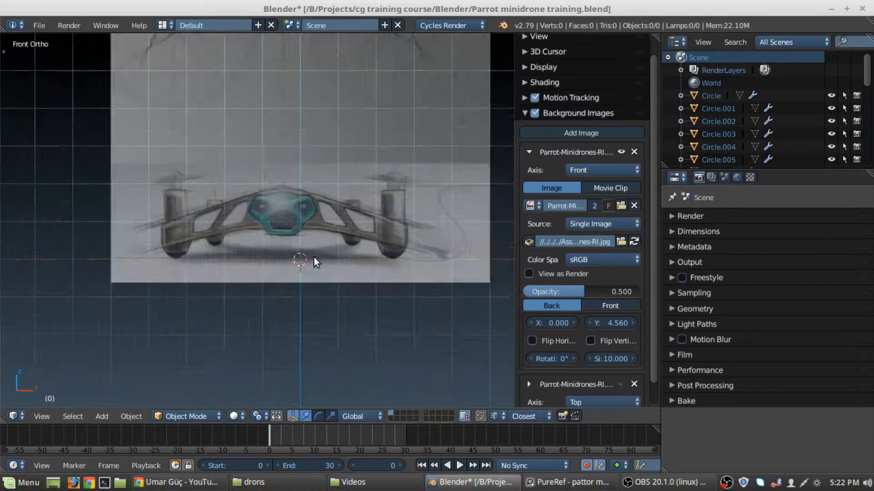
middle_click_drag(399, 246, 318, 207, "shift")
scroll(260, 228, "up", 4)
middle_click_drag(192, 151, 274, 199, "shift")
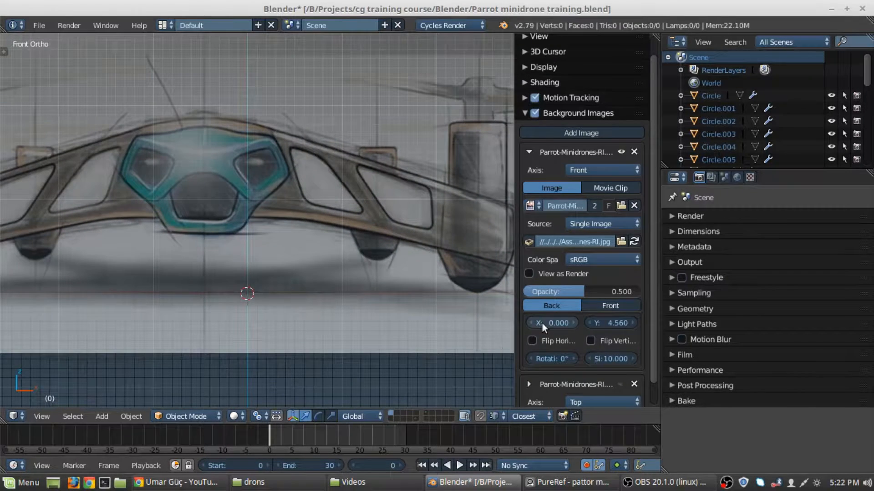
left_click_drag(548, 323, 592, 323)
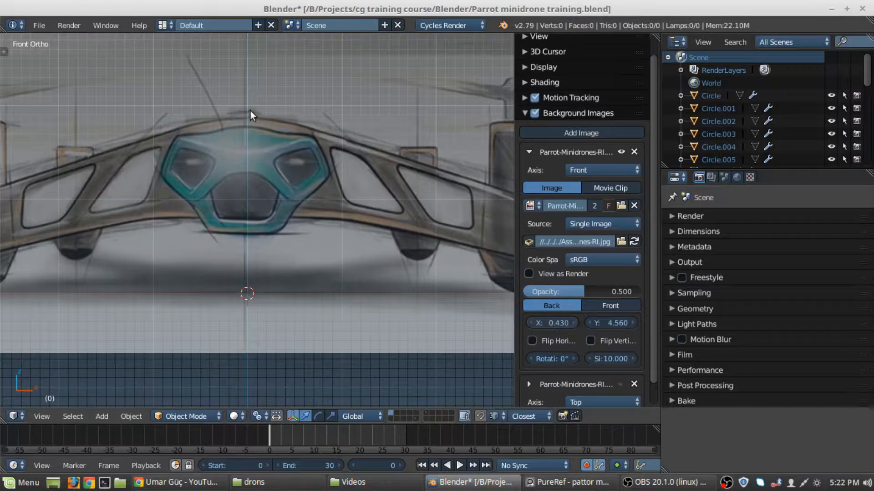
- Examine how the sketch's upper, top-view drone lines up with the vertical axis, especially at the rear chevron
mouse_move(249, 110)
middle_mouse_down("shift")
mouse_move(285, 146)
mouse_move(346, 252)
mouse_move(321, 345)
mouse_move(324, 278)
middle_mouse_up("shift")
middle_click_drag(357, 124, 361, 275, "shift")
scroll(361, 275, "down", 7)
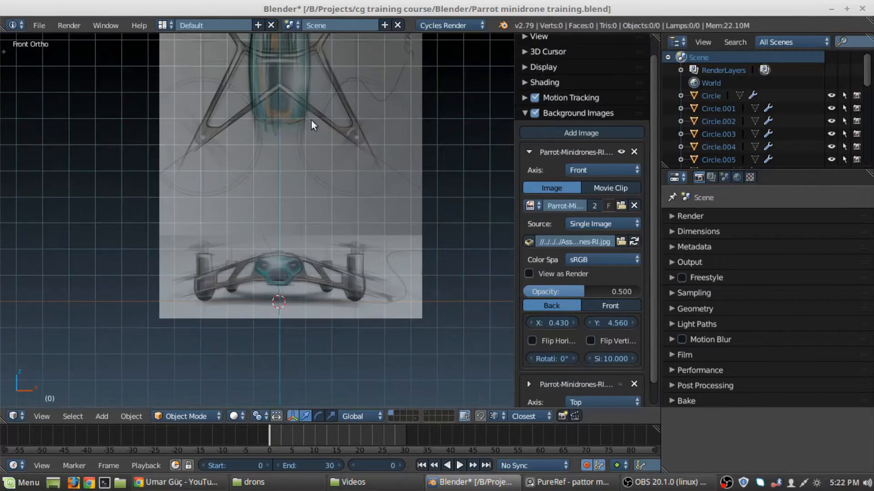
middle_click_drag(312, 120, 324, 296, "shift")
scroll(315, 250, "up", 7)
middle_click_drag(315, 249, 299, 347, "shift")
scroll(231, 177, "up", 4)
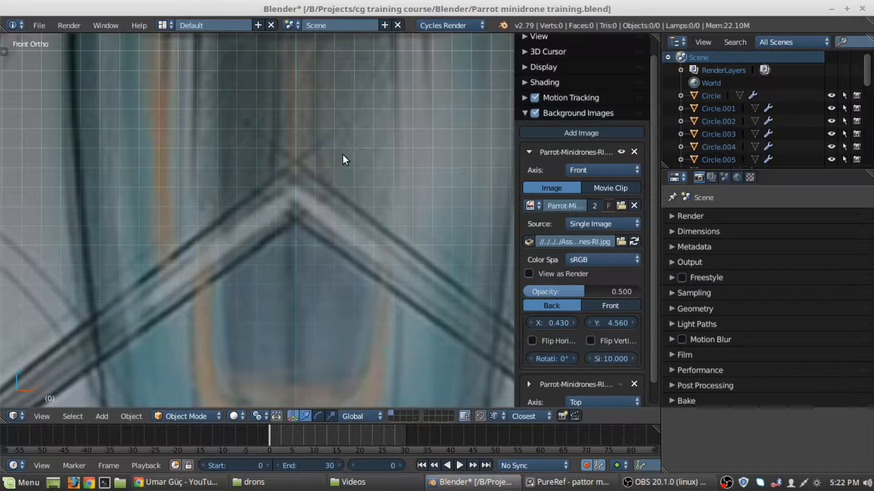
scroll(343, 155, "down", 8)
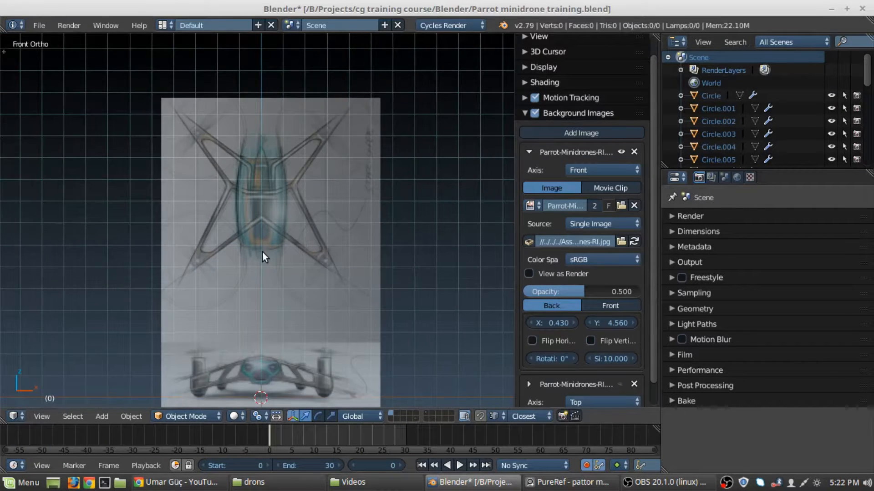
- Try to nudge the front image's X offset at the chevron tip and check the centreline down to the front-view drone
scroll(263, 249, "up", 8)
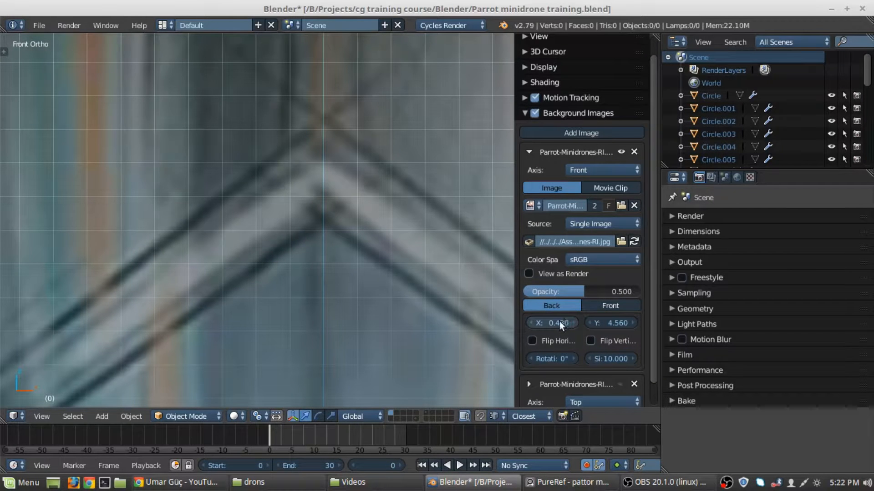
left_click_drag(559, 321, 564, 321)
scroll(332, 285, "down", 3)
middle_click_drag(305, 375, 275, 239, "shift")
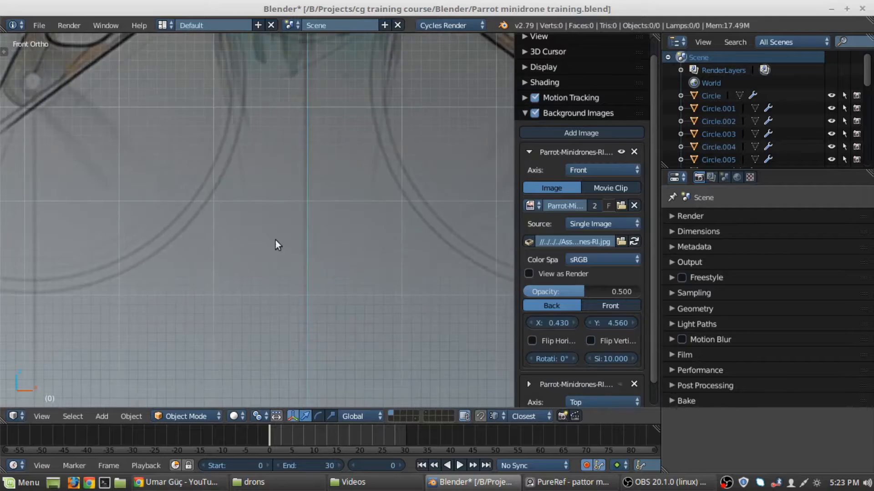
middle_click_drag(275, 364, 276, 50, "shift")
mouse_move(305, 185)
middle_mouse_down("shift")
mouse_move(306, 145)
mouse_move(305, 293)
middle_mouse_up("shift")
scroll(306, 299, "down", 4)
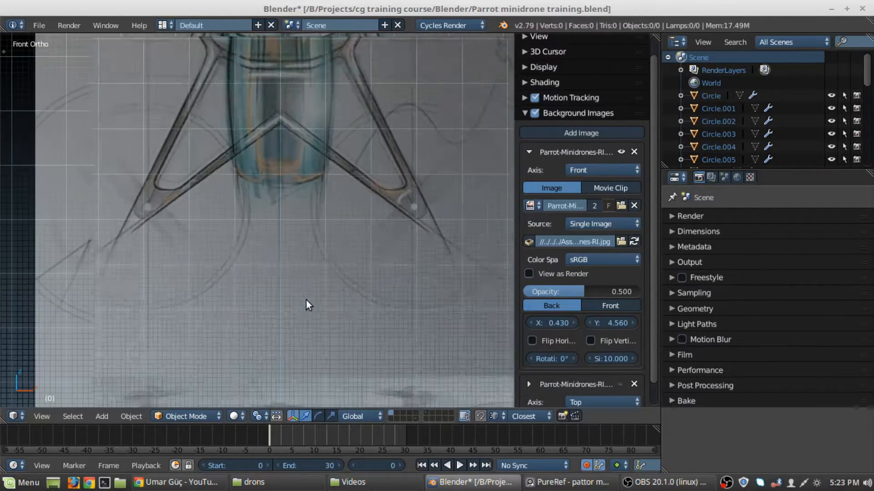
mouse_move(279, 357)
middle_mouse_down("shift")
mouse_move(289, 179)
mouse_move(369, 163)
mouse_move(251, 228)
middle_mouse_up("shift")
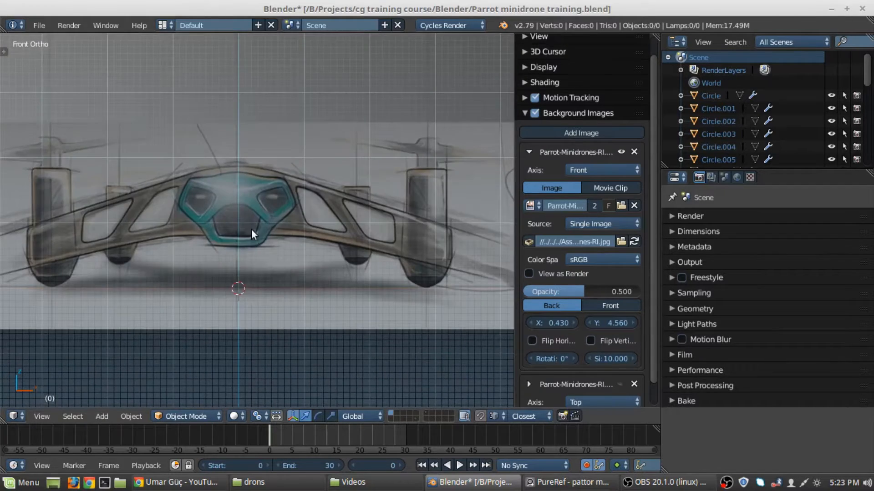
- Fine-tune the front background image's X offset to 0.440 at the drone's face
scroll(251, 228, "up", 6)
middle_click_drag(249, 155, 365, 316, "shift")
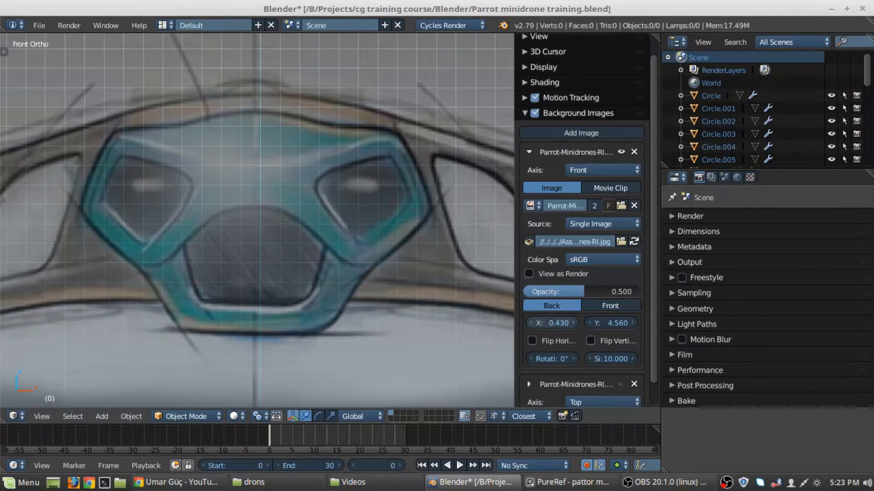
left_click_drag(539, 323, 512, 329)
- Examine the vertical axis alignment along the top-view drone sketch, from the rear chevron to the pointed nose panel
scroll(174, 178, "down", 2)
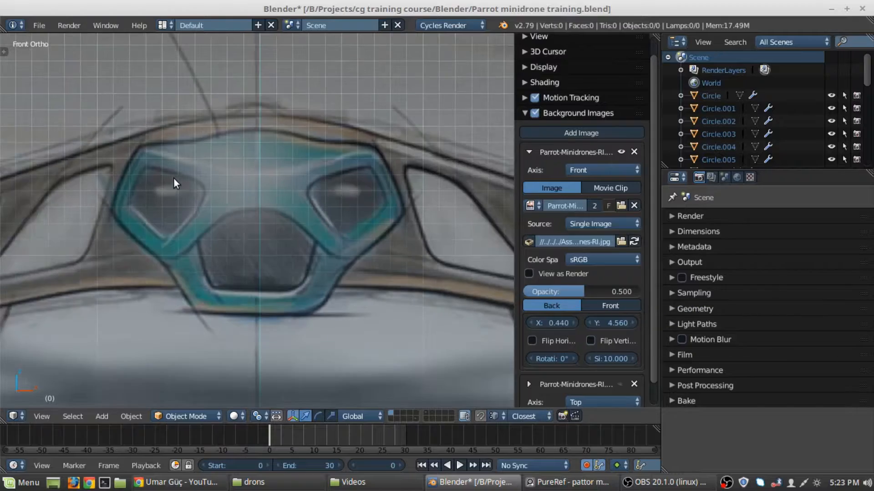
scroll(174, 177, "down", 4)
scroll(273, 221, "up", 8)
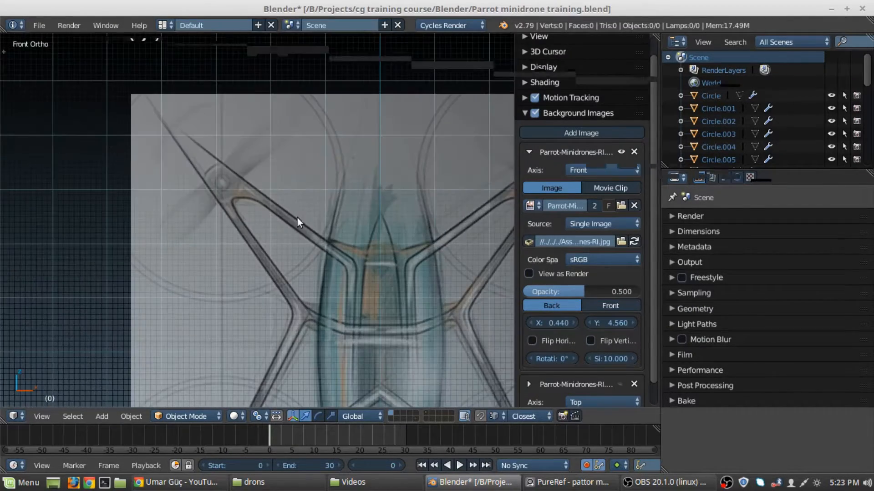
scroll(211, 191, "up", 3)
scroll(364, 119, "up", 3)
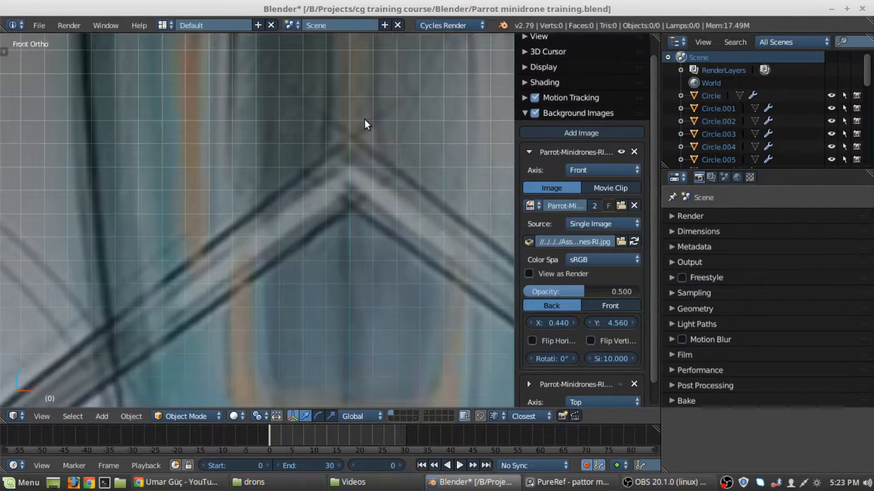
scroll(387, 106, "down", 6)
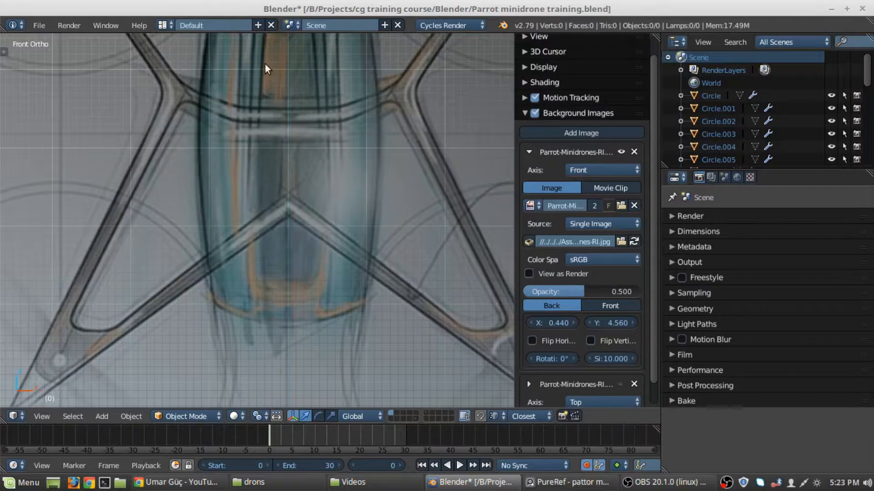
middle_click_drag(265, 64, 283, 265, "shift")
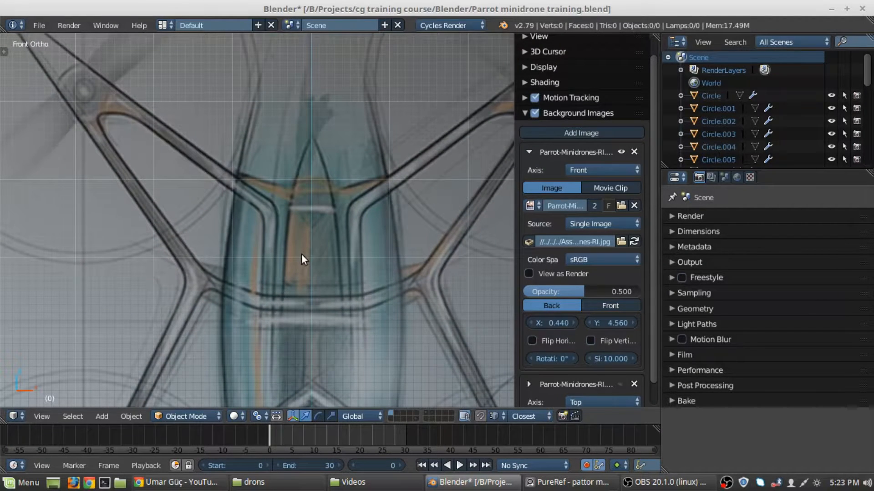
scroll(302, 255, "up", 3)
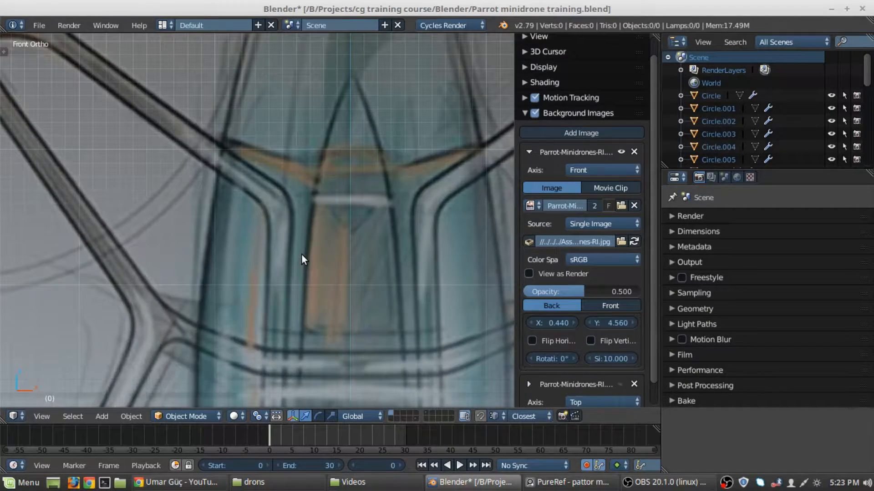
- Expand the settings of the second background image, the one assigned to the Top axis
mouse_move(319, 373)
middle_mouse_down("shift")
mouse_move(318, 170)
mouse_move(234, 46)
middle_mouse_up("shift")
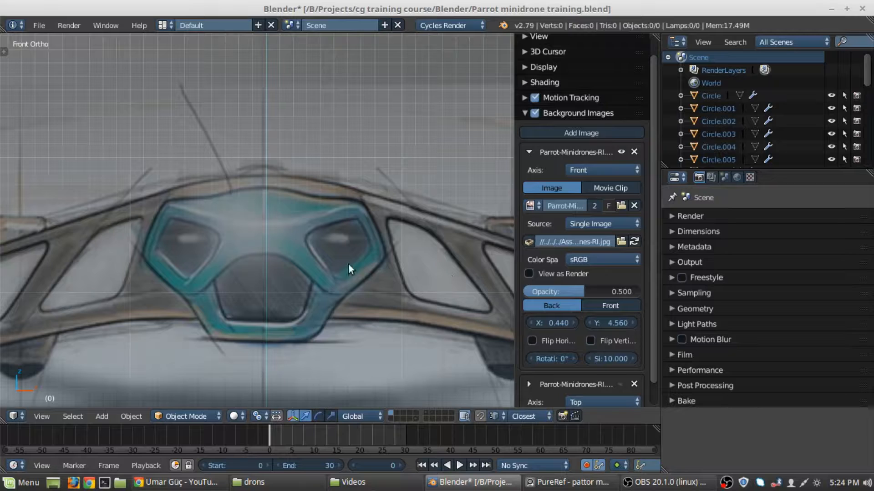
mouse_move(315, 97)
middle_mouse_down("ctrl")
mouse_move(302, 336)
mouse_move(321, 279)
mouse_move(324, 149)
middle_mouse_up("ctrl")
scroll(323, 150, "up", 7, "shift")
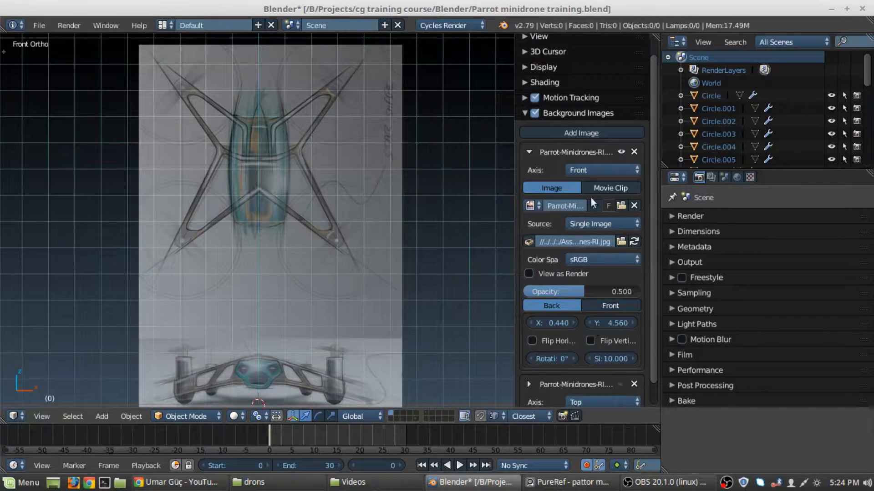
scroll(328, 255, "down", 3)
scroll(337, 264, "down", 3, "shift")
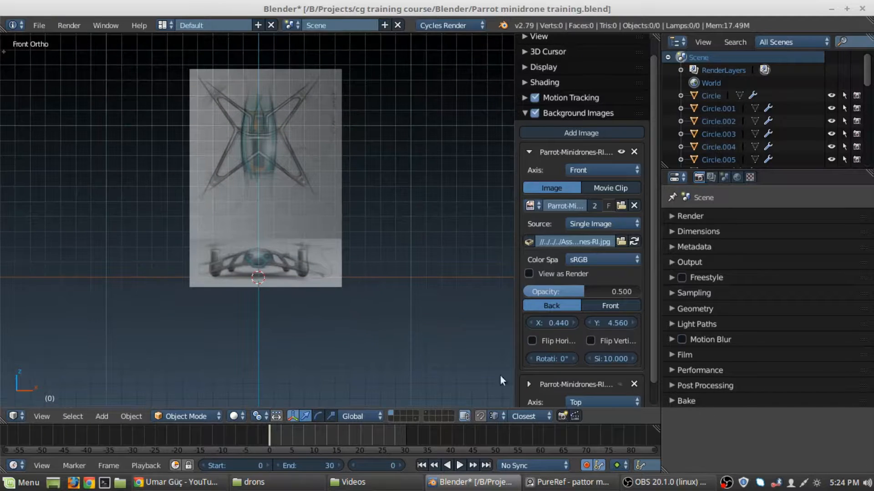
left_click(619, 383)
scroll(570, 373, "down", 2)
left_click(529, 360)
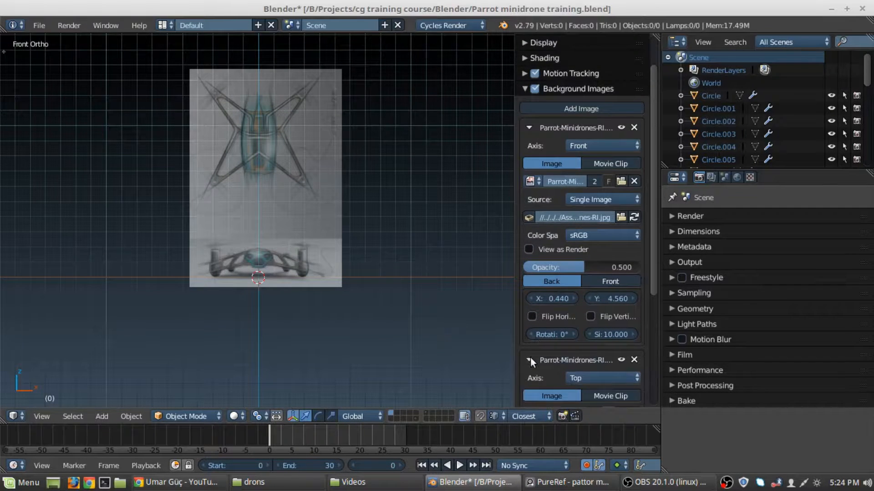
- In top view, shift the Top background image to offset X 0.410 and Y -1.700, bringing the drone body over the origin
scroll(351, 275, "up", 1)
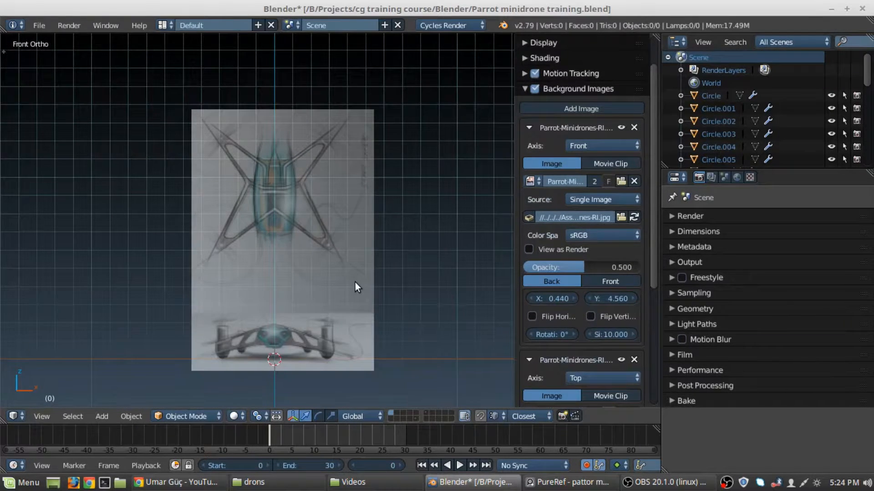
key("KP_7")
scroll(339, 242, "up", 6)
scroll(305, 241, "up", 3)
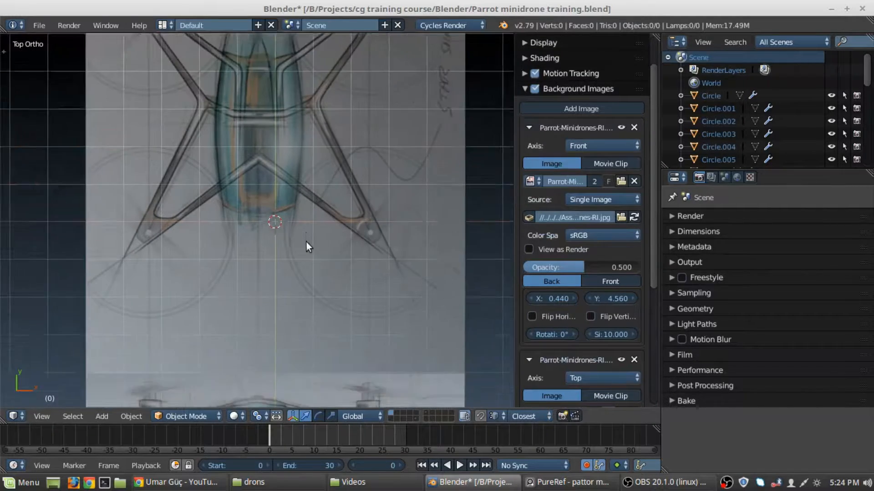
scroll(273, 258, "down", 1)
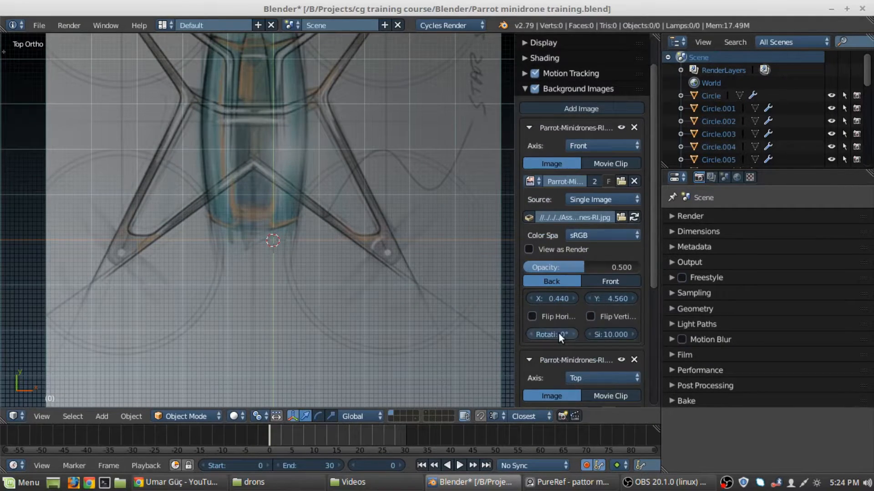
scroll(559, 332, "down", 8)
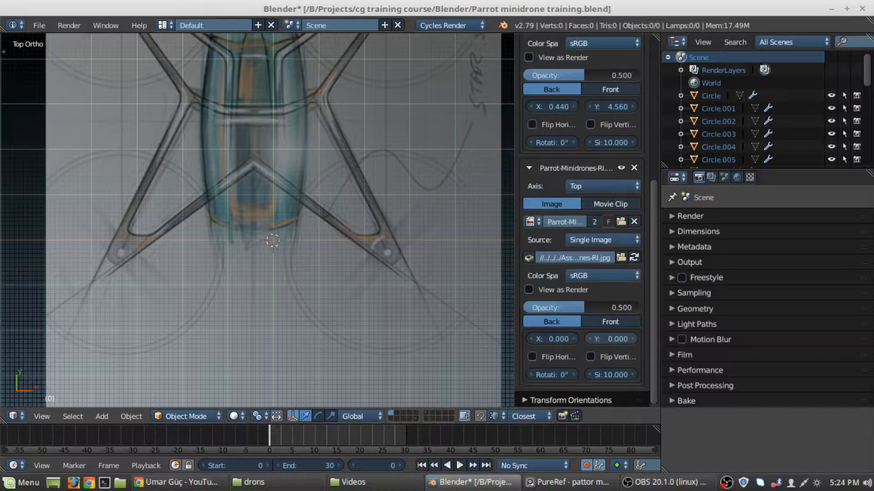
left_click_drag(602, 338, 552, 339)
- Fine-tune the Top background image's X offset to 0.440, aligning the rear chevron with the vertical axis
scroll(302, 278, "up", 3)
scroll(291, 293, "down", 2, "shift")
scroll(203, 307, "up", 2)
middle_click_drag(248, 310, 241, 150, "shift")
scroll(241, 150, "up", 2)
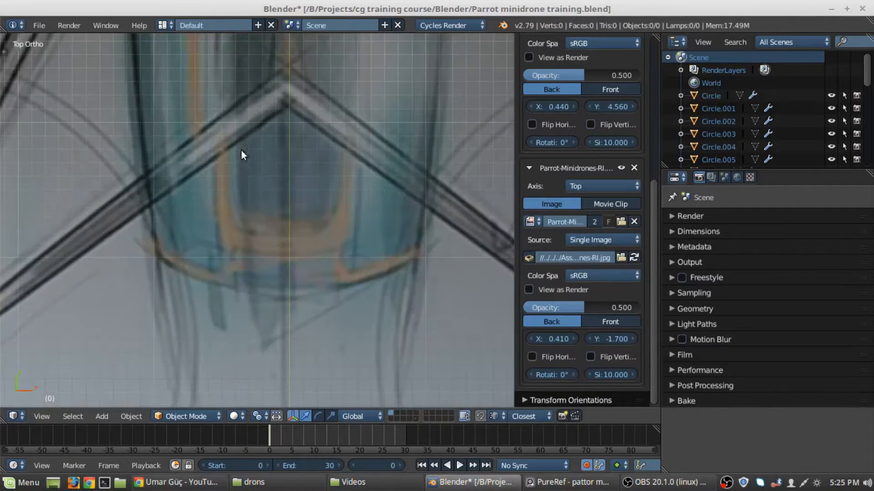
middle_click_drag(373, 176, 378, 240, "shift")
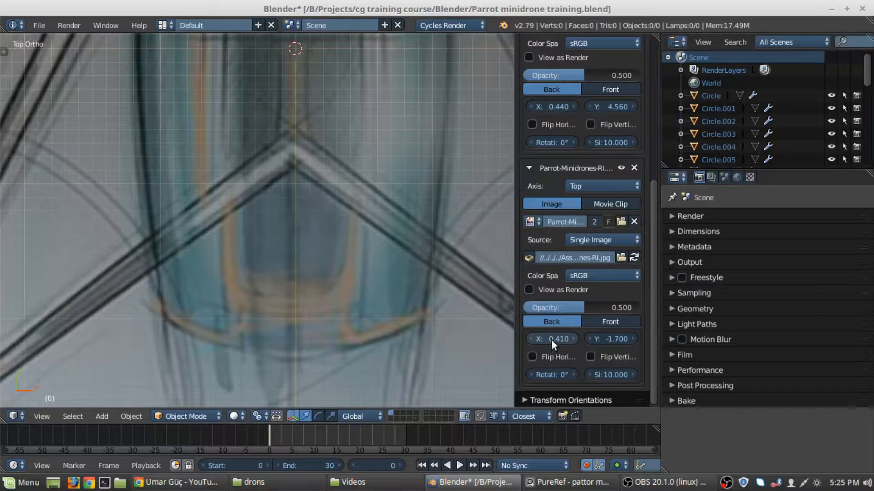
left_click_drag(551, 340, 560, 341)
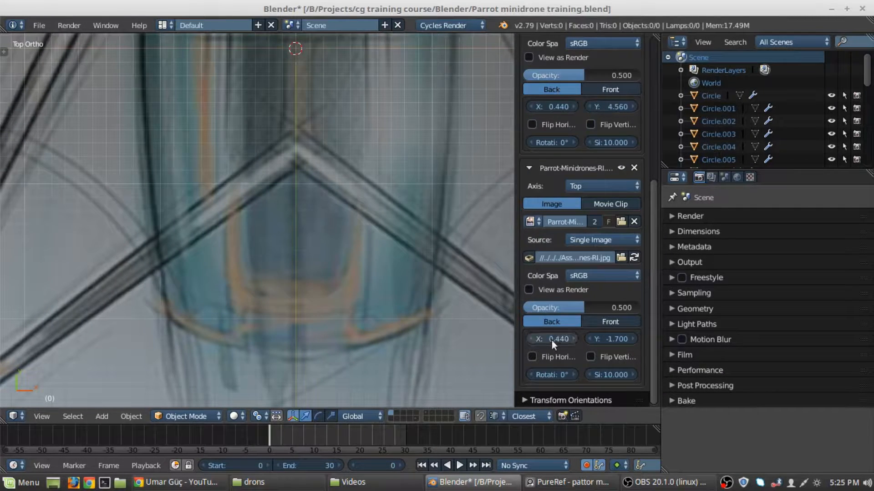
- Try X offsets of 0.540 and 0.430 for the Top background image, comparing the chevron tip with the axis
scroll(334, 80, "up", 3)
middle_click_drag(349, 101, 345, 310, "shift")
left_click(572, 339)
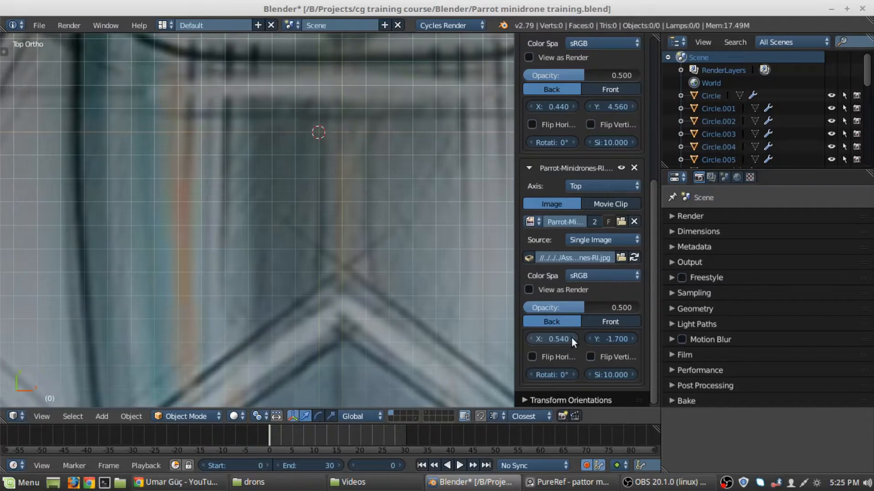
left_click(529, 337)
left_click(562, 340)
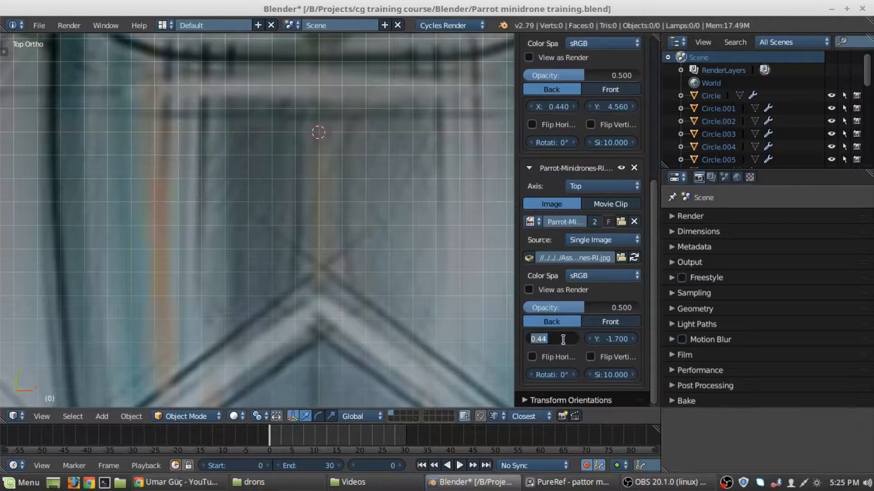
left_click(563, 339)
key("BackSpace")
type("3")
key("Return")
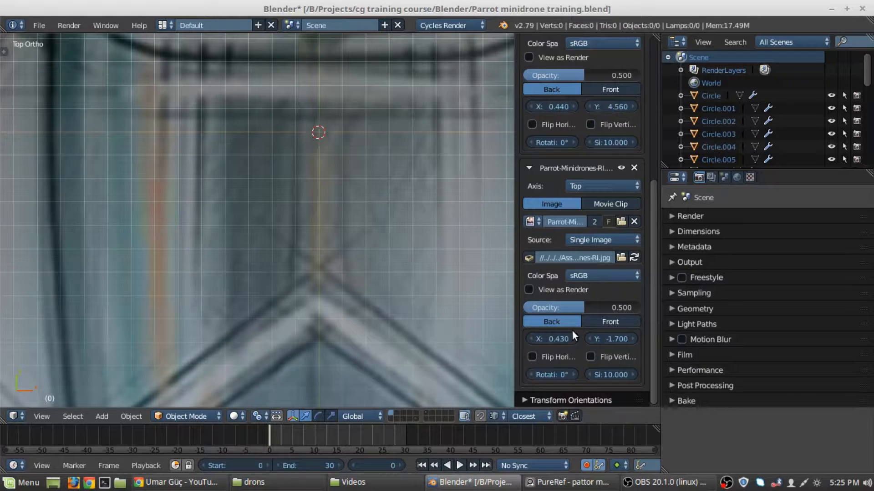
- Restore the Top background image's X offset to 0.440
left_click(551, 338)
left_click(556, 339)
key("BackSpace")
type("4")
key("Return")
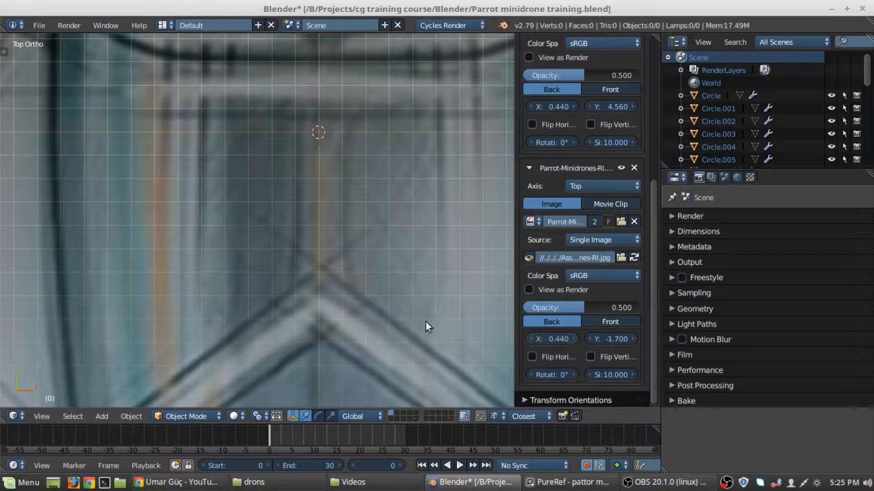
- Try a Y offset of -1.770 for the Top background image, centring the drone lengthwise on the origin
scroll(425, 321, "down", 7)
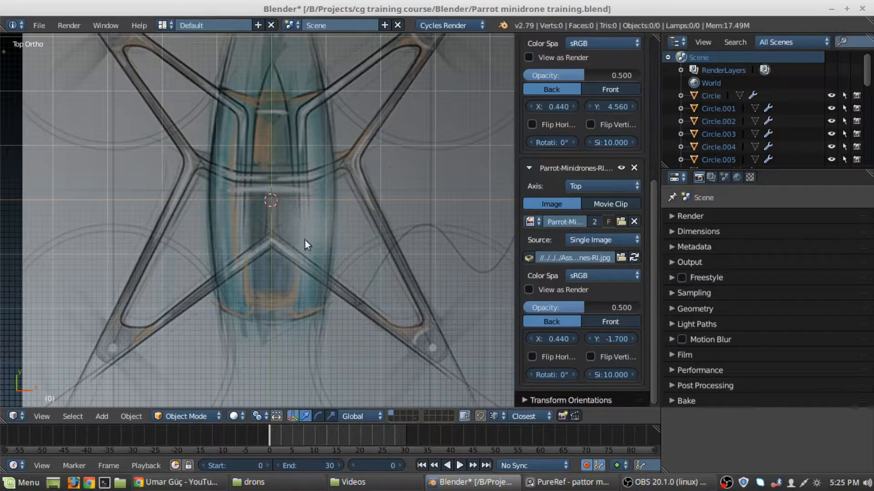
scroll(315, 144, "down", 6)
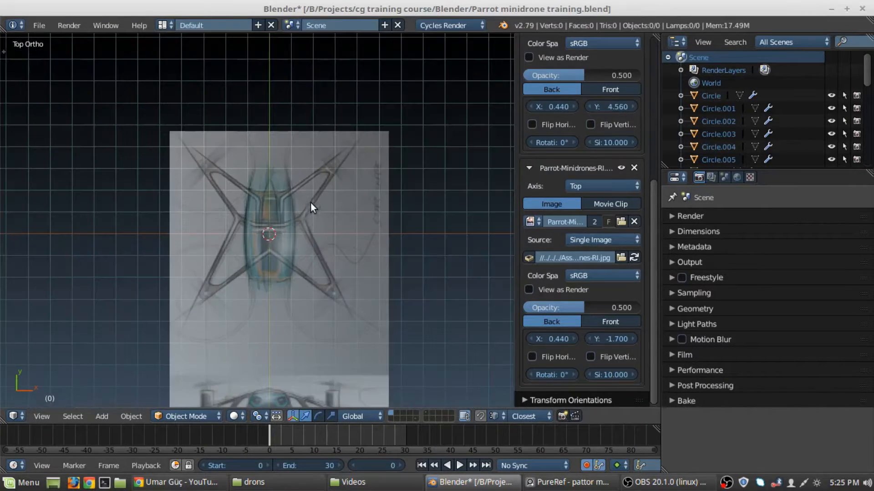
scroll(319, 236, "up", 6)
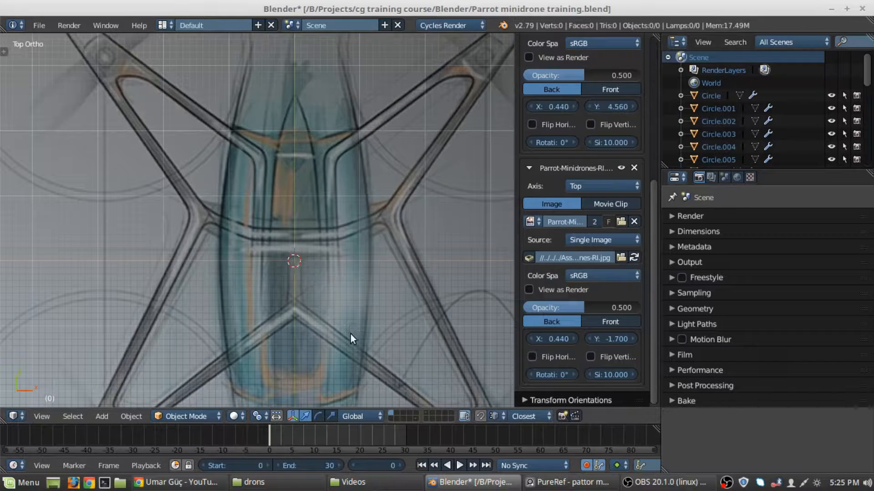
middle_click_drag(349, 348, 362, 219, "shift")
middle_click_drag(499, 269, 467, 372, "shift")
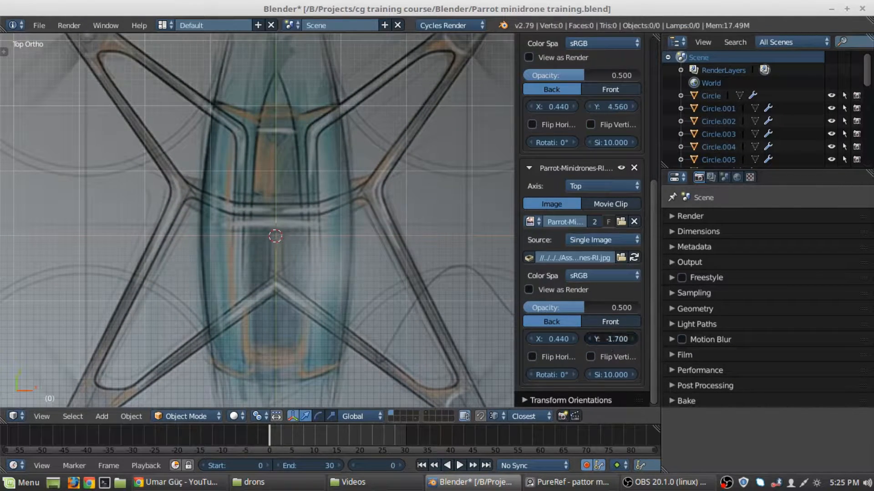
mouse_move(610, 339)
left_mouse_down()
mouse_move(579, 339)
mouse_move(607, 340)
left_mouse_up()
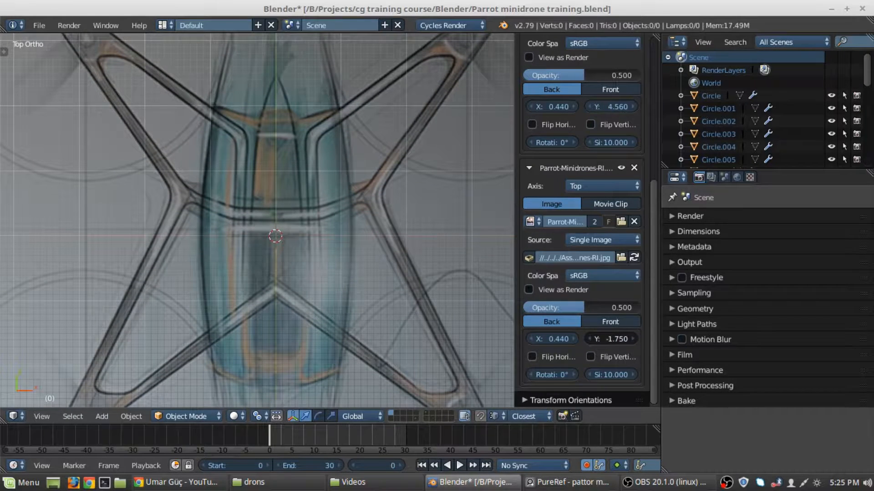
left_click(620, 341)
left_click(620, 339)
key("BackSpace")
type("7")
key("Return")
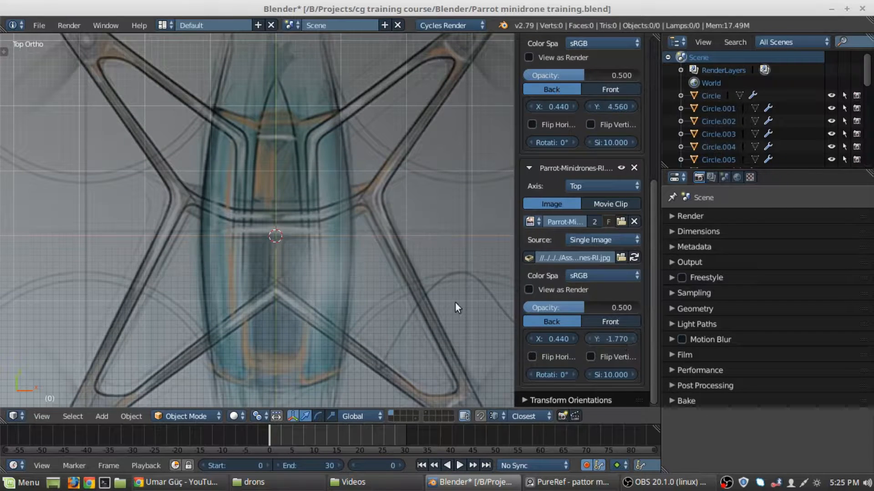
- Set the Top background image's Y offset to -1.8 with the whole top-view drone in sight
scroll(316, 255, "down", 3)
scroll(310, 268, "up", 1)
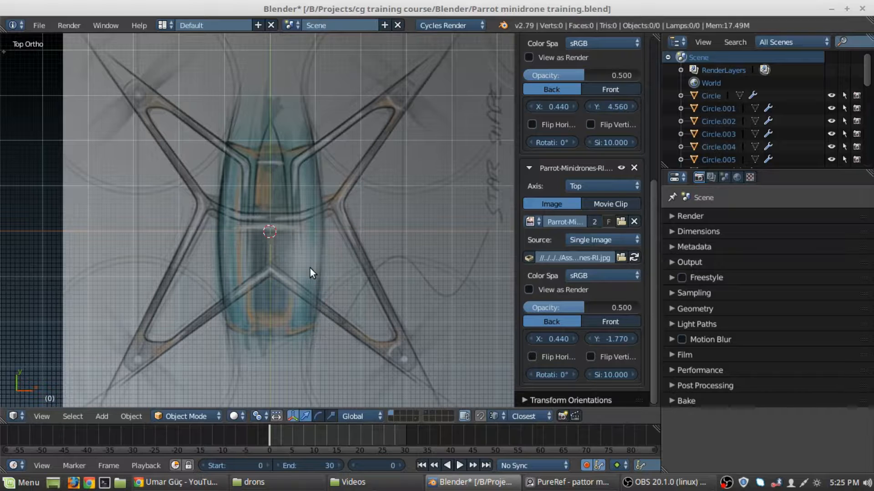
scroll(222, 257, "down", 2)
scroll(206, 262, "up", 1)
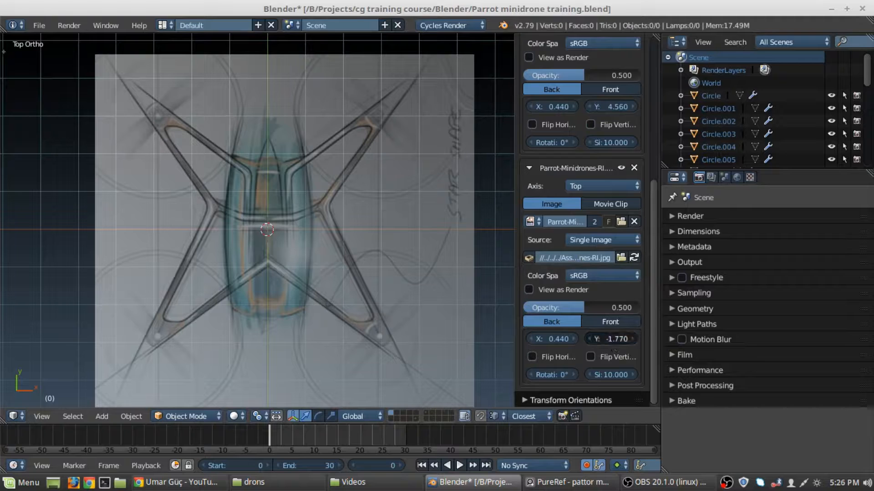
left_click_drag(611, 341, 608, 340)
left_click(615, 337)
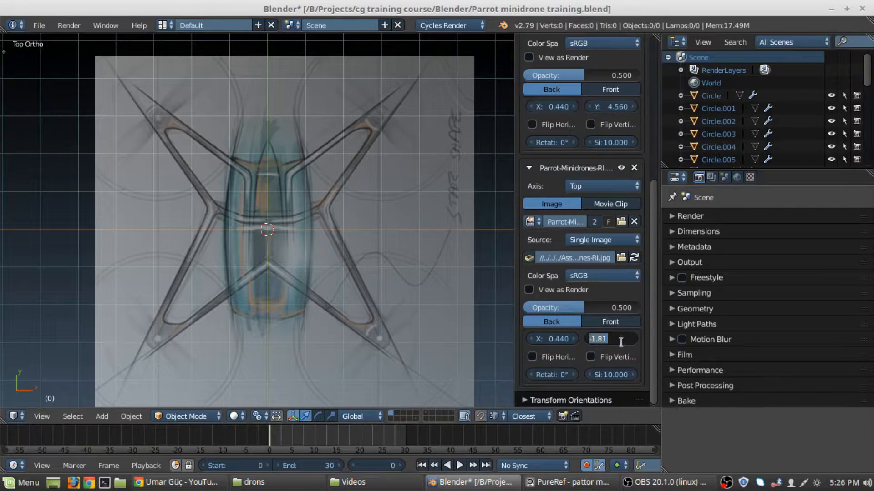
type("-1.8")
key("Return")
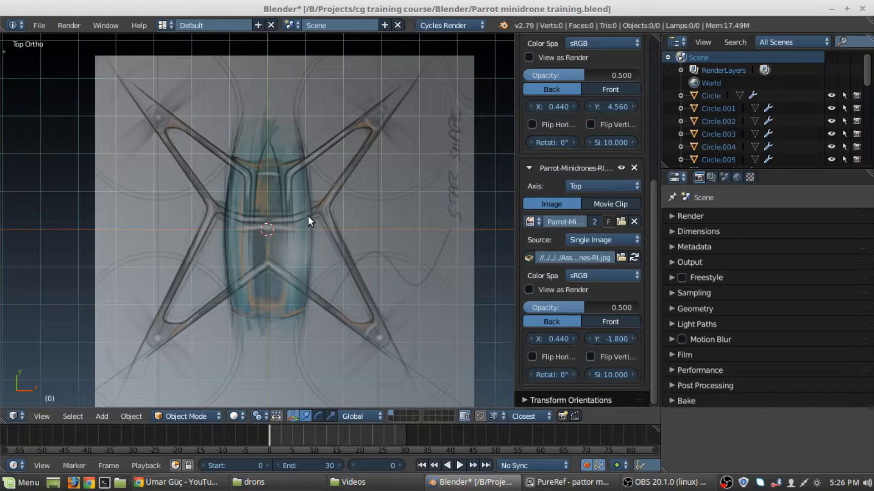
- Switch to an angled perspective view of the grid and hide the viewport's properties region
scroll(308, 216, "down", 5)
middle_click_drag(334, 237, 225, 172)
key("KP_5")
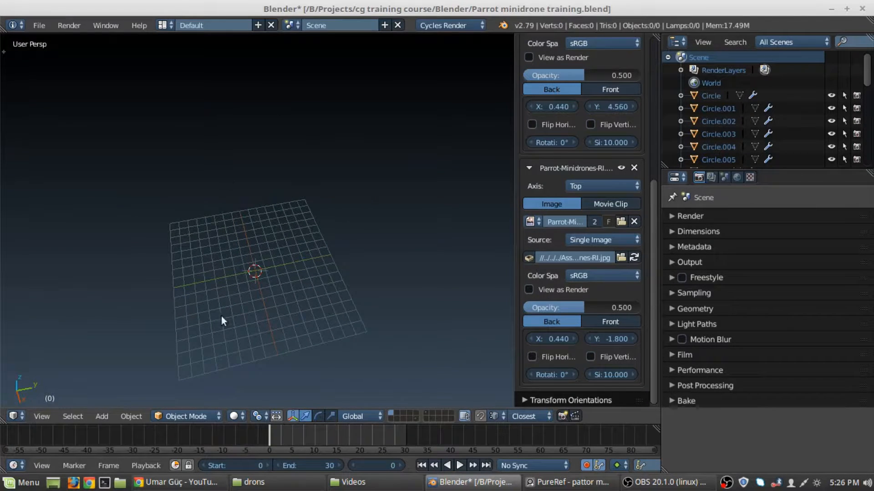
middle_click_drag(221, 316, 258, 236)
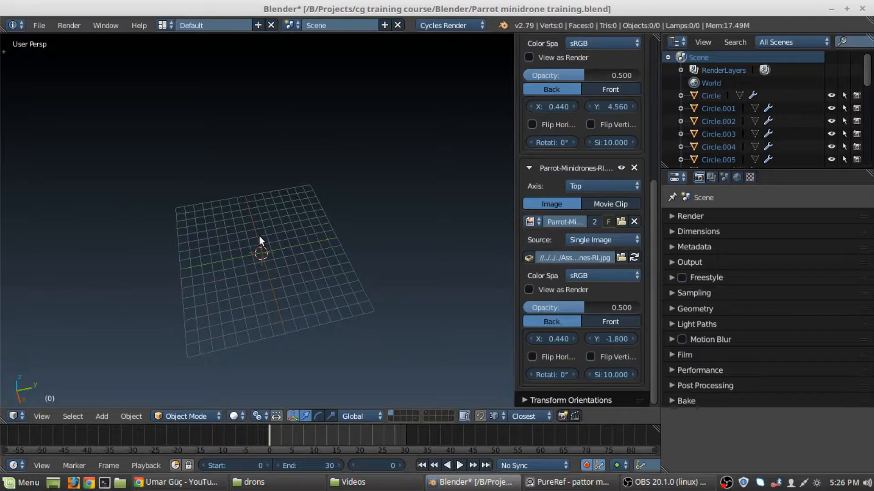
key("n")
middle_click_drag(259, 236, 308, 242)
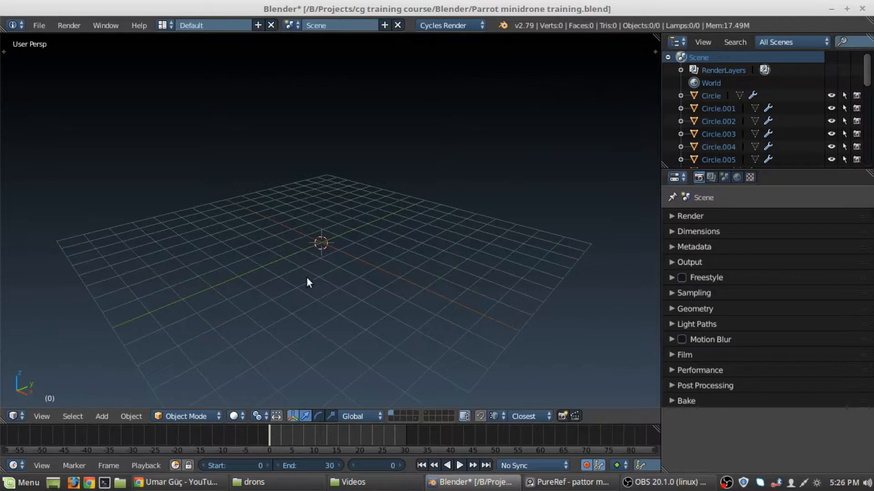
- Display the layer holding the finished drone model and examine it from above and below, including the round mesh grille on its underside
key("shift+a")
mouse_move(305, 268)
left_click(414, 418)
middle_click_drag(398, 276, 326, 286)
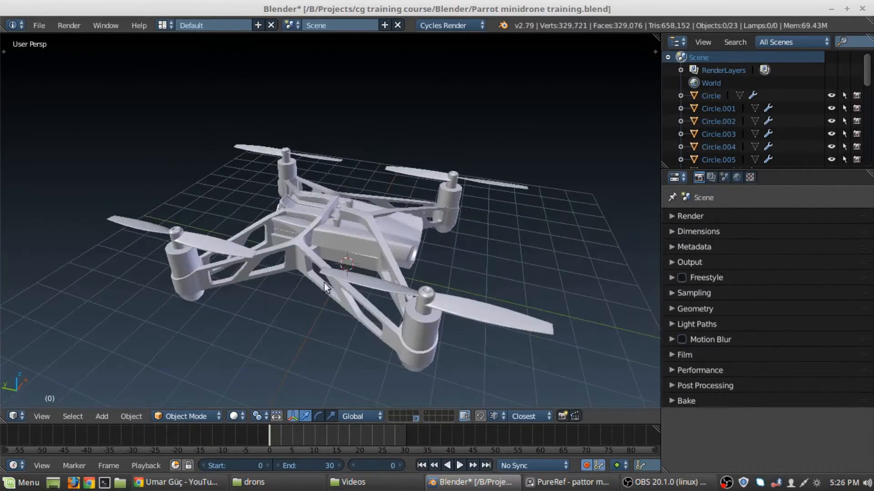
middle_click_drag(152, 269, 449, 130)
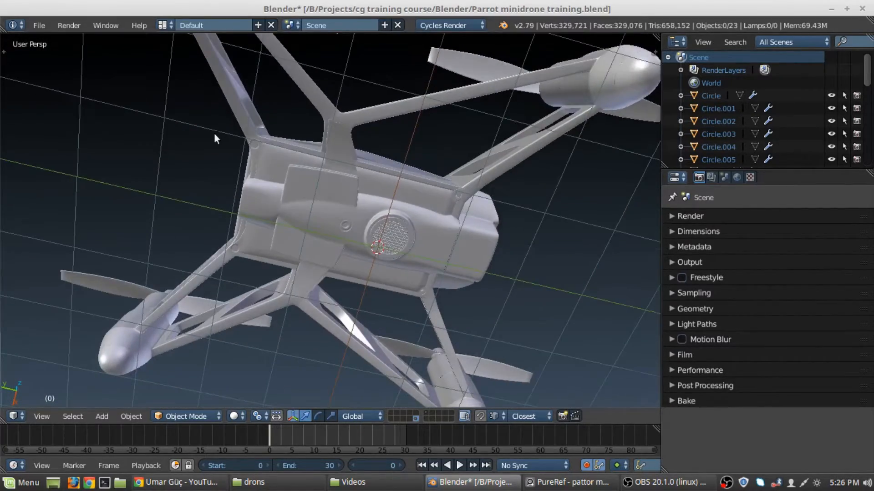
middle_click_drag(214, 133, 318, 195)
scroll(319, 195, "up", 4)
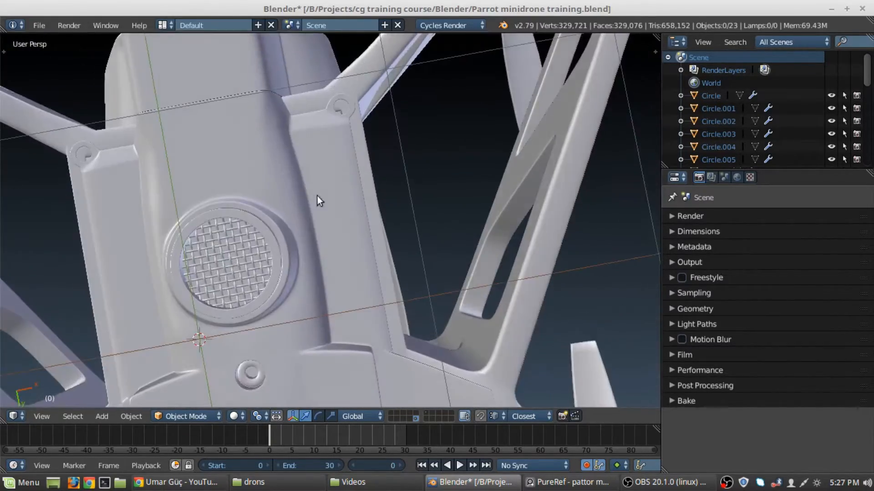
key("Home")
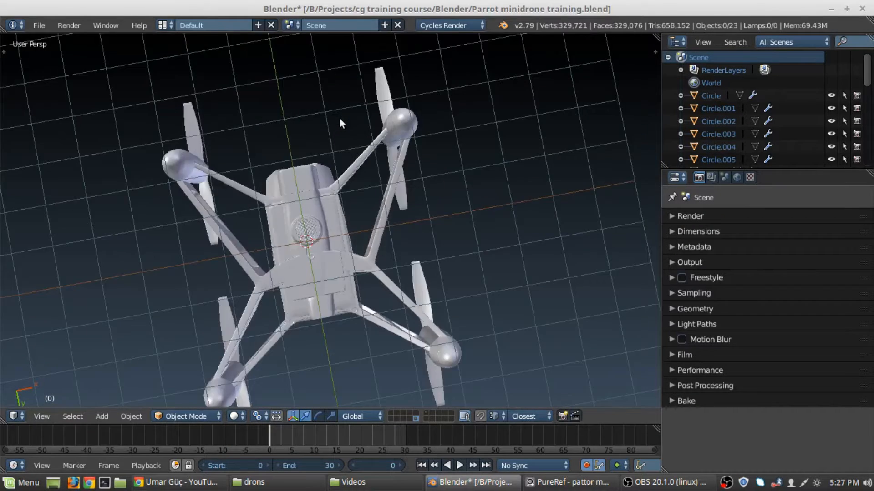
middle_click_drag(340, 119, 334, 278)
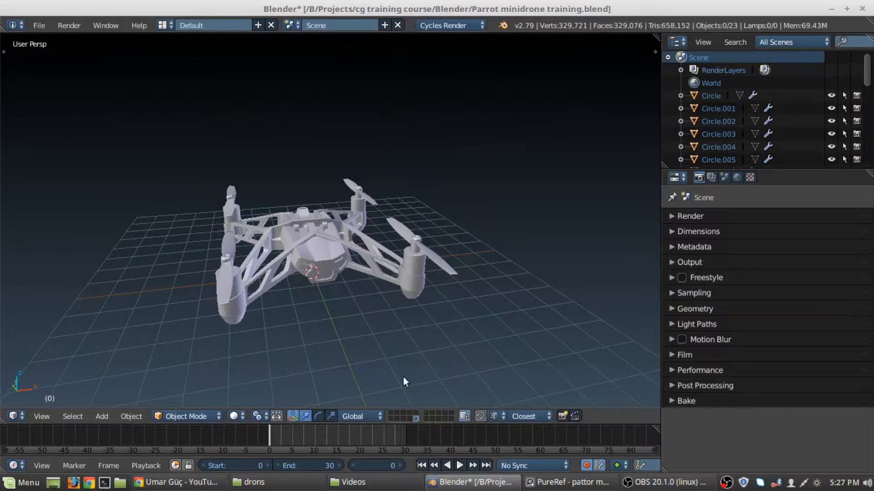
- Add a plane mesh at the origin on the empty first layer and enter Edit Mode on it
left_click(391, 412)
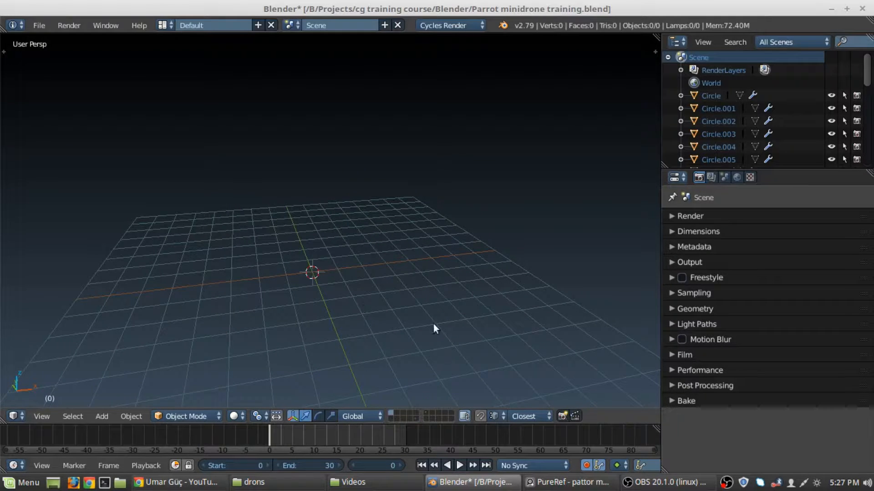
key("shift+a")
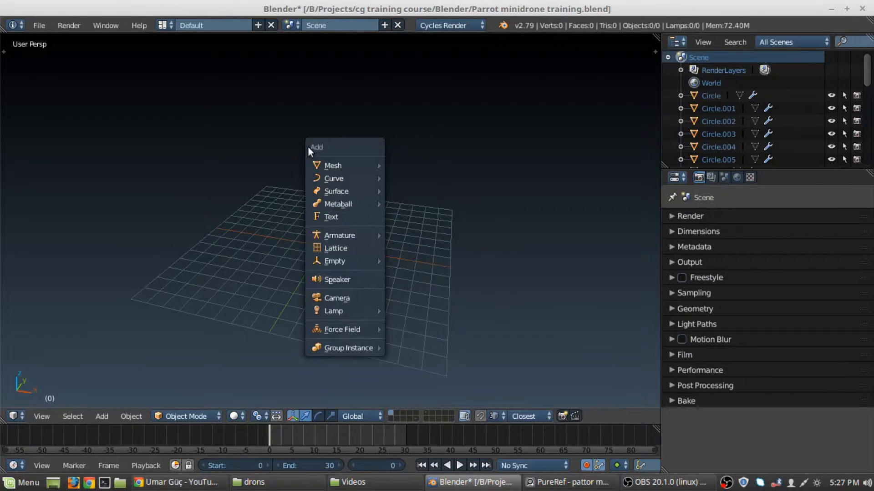
mouse_move(332, 163)
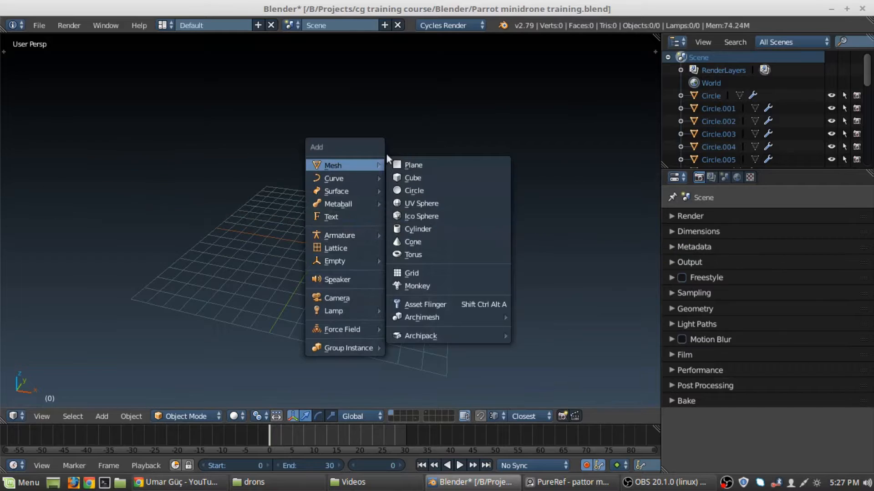
left_click(414, 165)
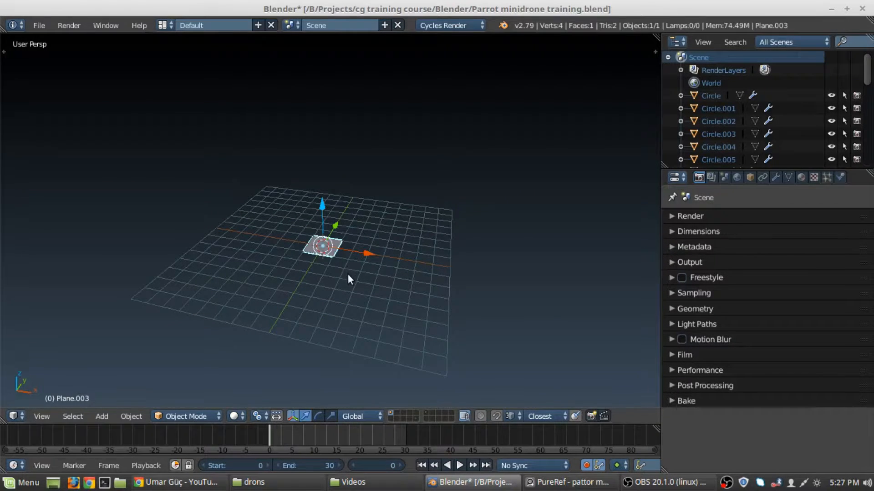
key("Tab")
scroll(348, 275, "up", 4)
middle_click_drag(324, 315, 332, 282)
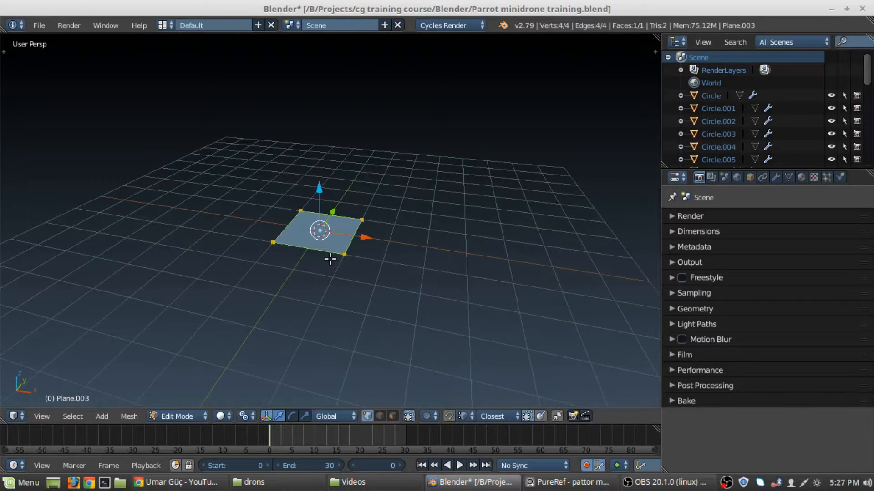
- Delete three of the plane's four vertices, keeping only the front corner vertex on the positive X side
right_click(344, 255)
key("a")
right_click(343, 258, "shift")
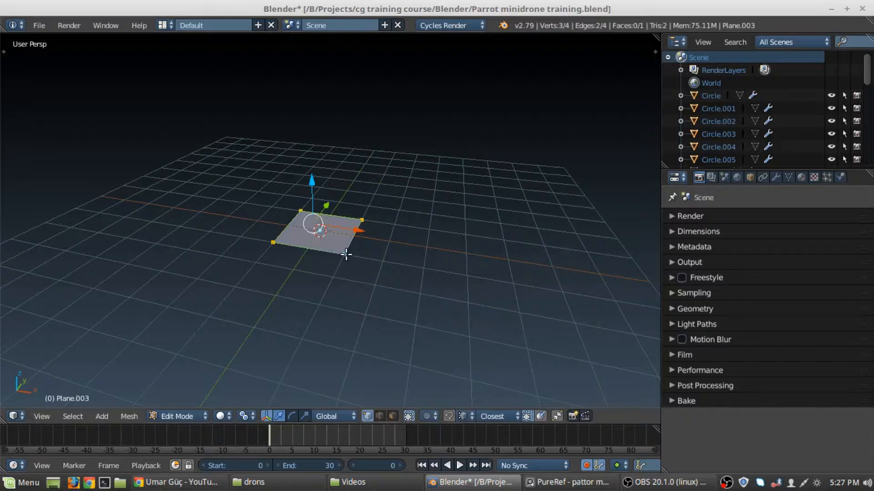
right_click(344, 255, "shift")
right_click(344, 254, "shift")
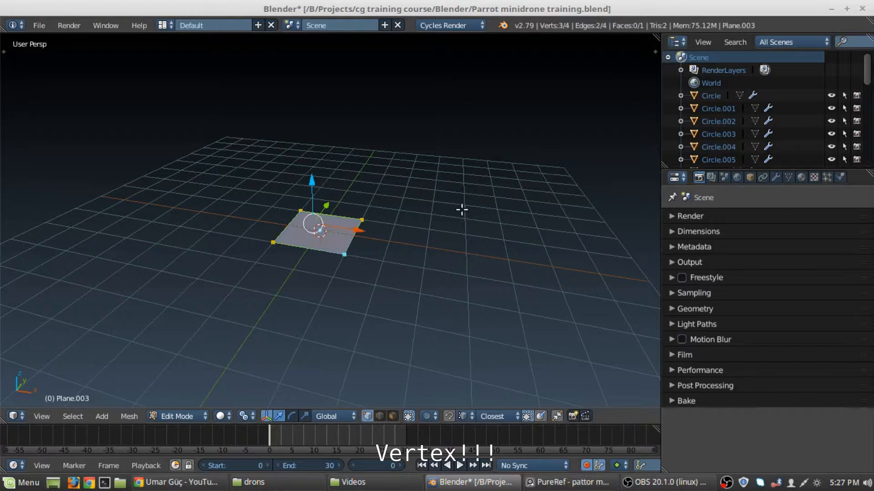
key("x")
left_click(466, 200)
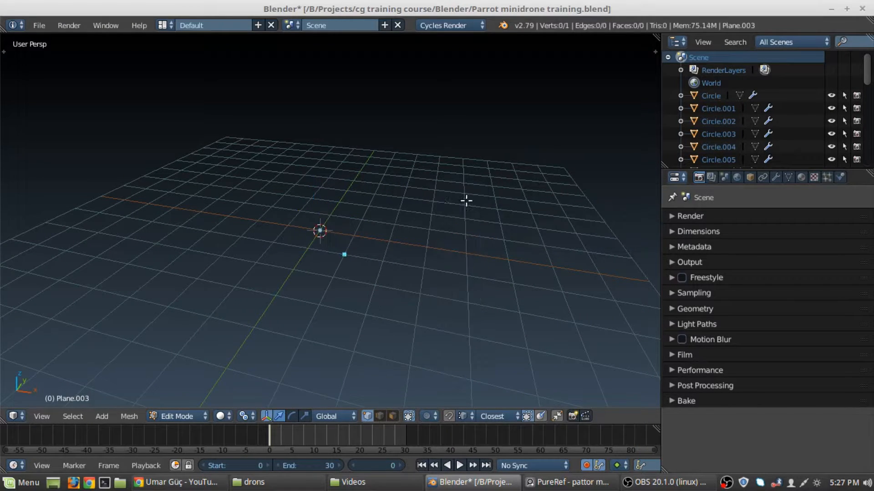
- Move the remaining vertex in the orthographic top view onto the centre point where the drone frame's two front arms meet
right_click(344, 254)
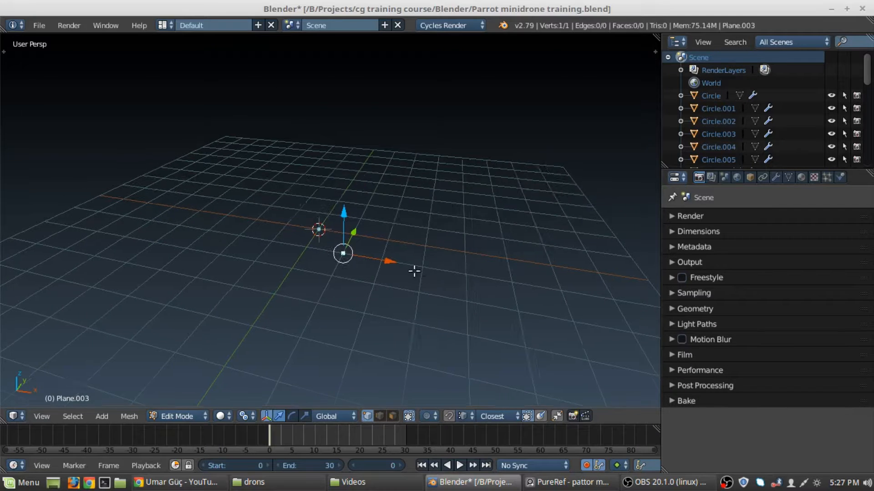
middle_click_drag(419, 290, 401, 246, "shift")
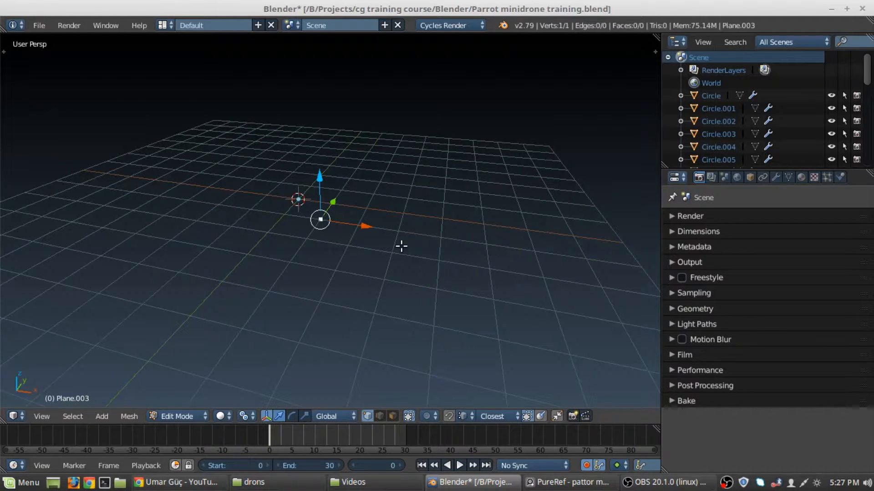
key("KP_7")
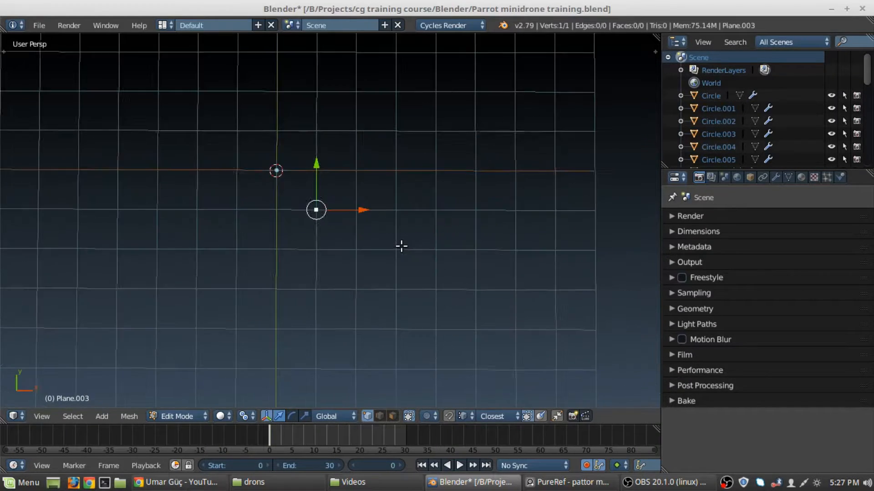
key("KP_5")
scroll(394, 244, "up", 5)
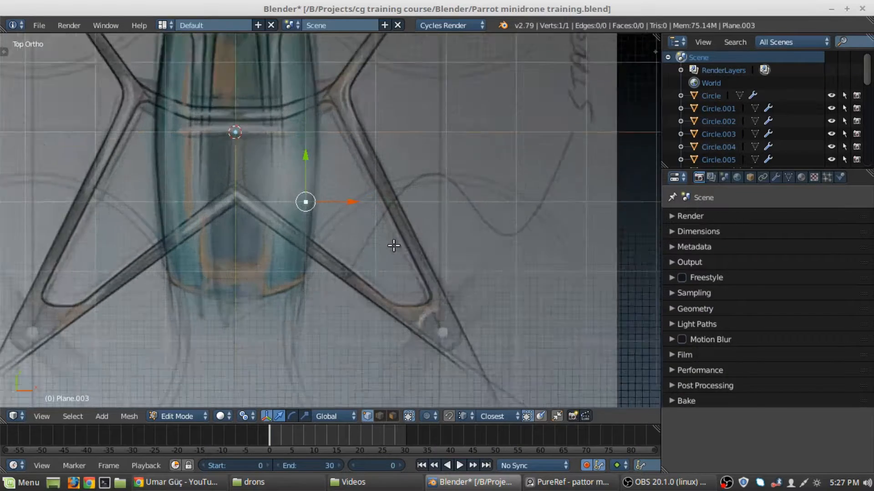
middle_click_drag(311, 196, 404, 220, "shift")
scroll(390, 228, "up", 4)
key("g")
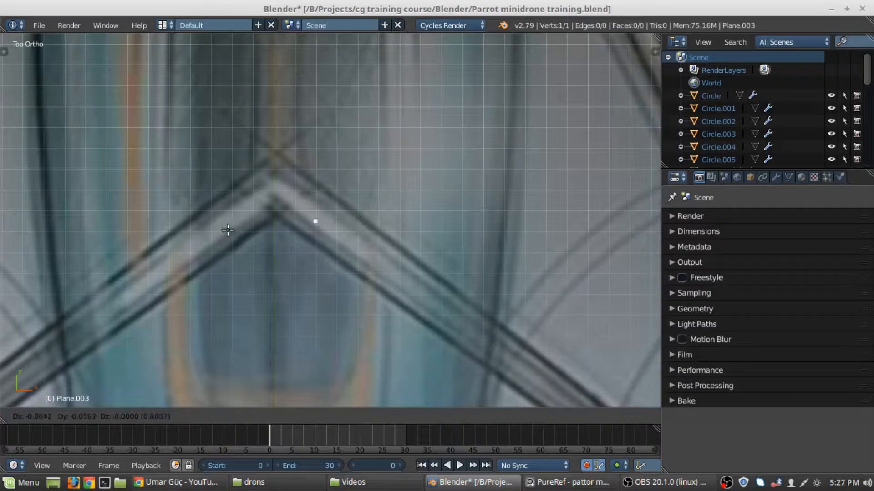
left_click(195, 223)
scroll(194, 223, "up", 6)
middle_click_drag(292, 229, 383, 238, "shift")
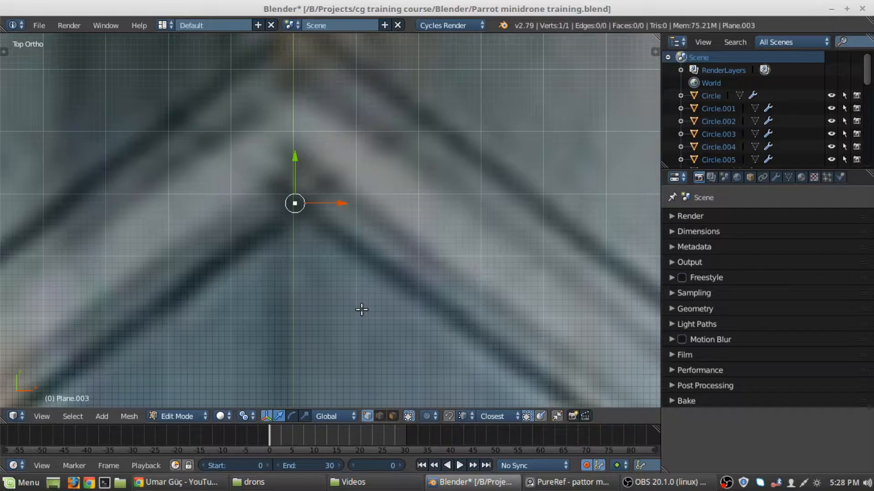
- Enable snapping with the Increment snap element and absolute grid alignment
left_click(446, 416)
left_click(465, 417)
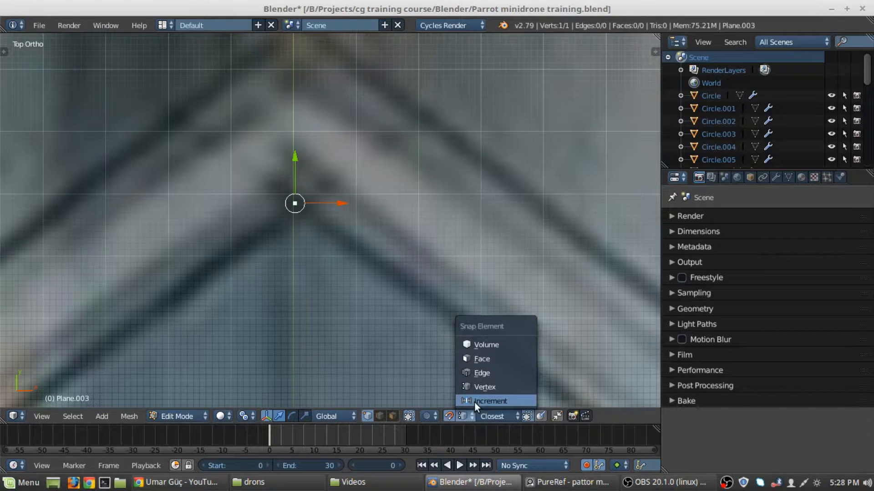
left_click(475, 402)
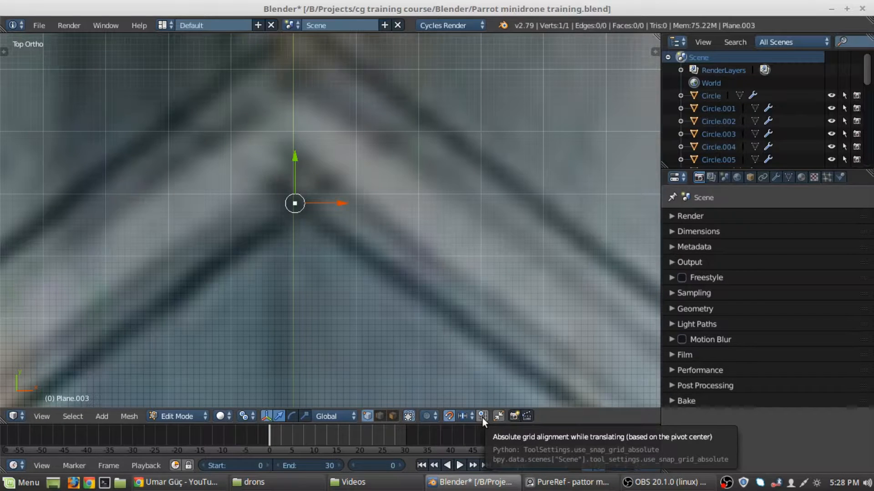
left_click(482, 417)
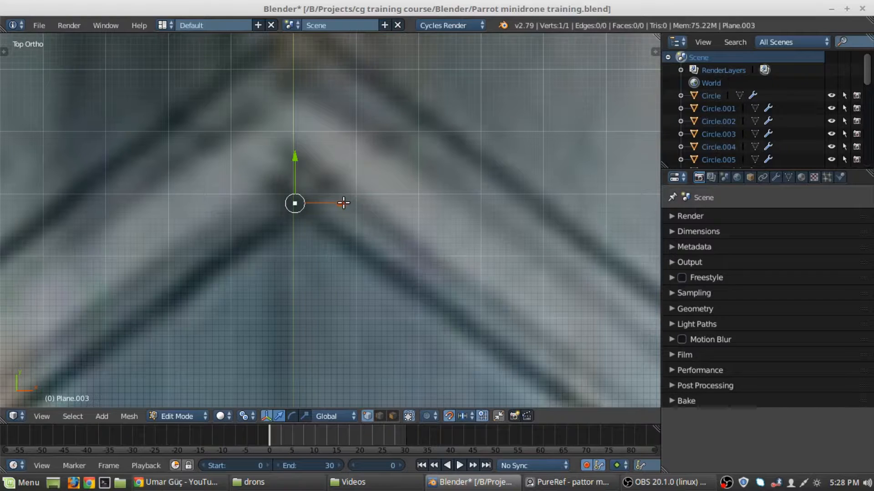
- Snap the vertex along X exactly onto the centre line and turn snapping off again
left_click_drag(344, 203, 339, 203)
middle_click_drag(331, 207, 332, 213, "shift")
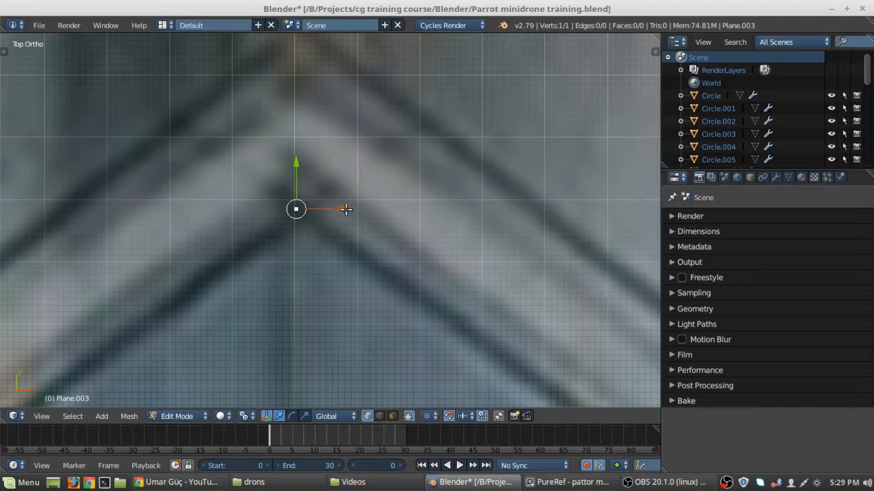
left_click_drag(344, 209, 341, 208)
scroll(323, 275, "down", 10)
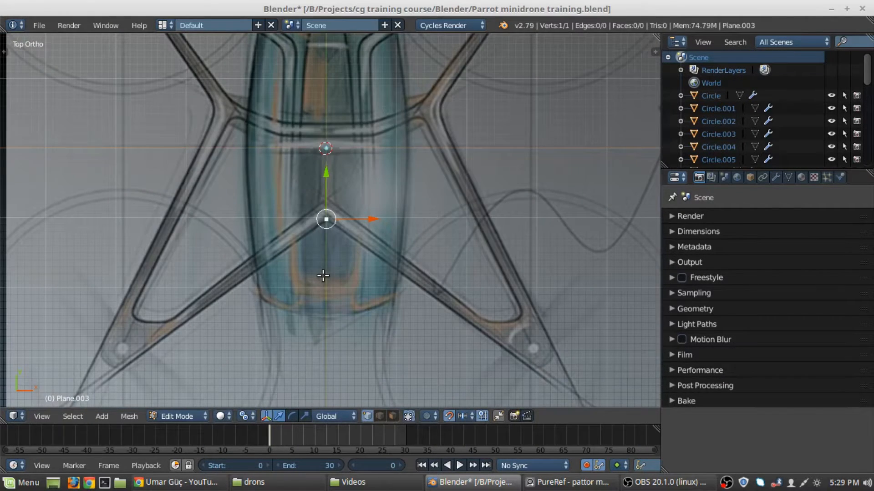
middle_click_drag(323, 275, 312, 245, "shift")
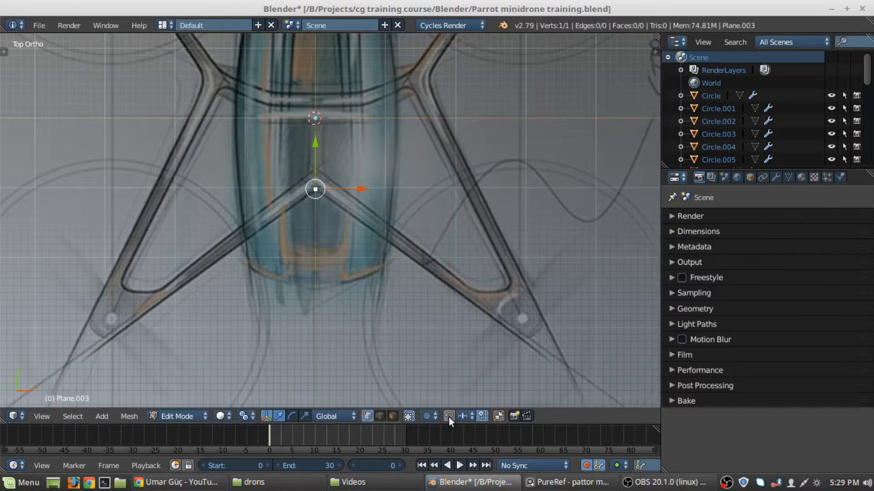
middle_click_drag(371, 270, 318, 270, "shift")
middle_click_drag(397, 318, 351, 302, "shift")
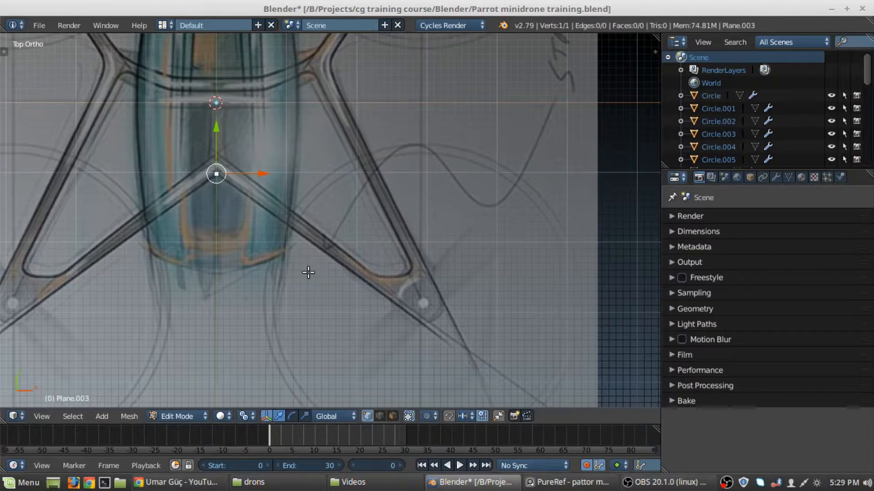
- Raise the vertex about 1.87 units along Z in the orthographic front view, to the top of the drone's frame arch
key("KP_5")
scroll(306, 271, "down", 5)
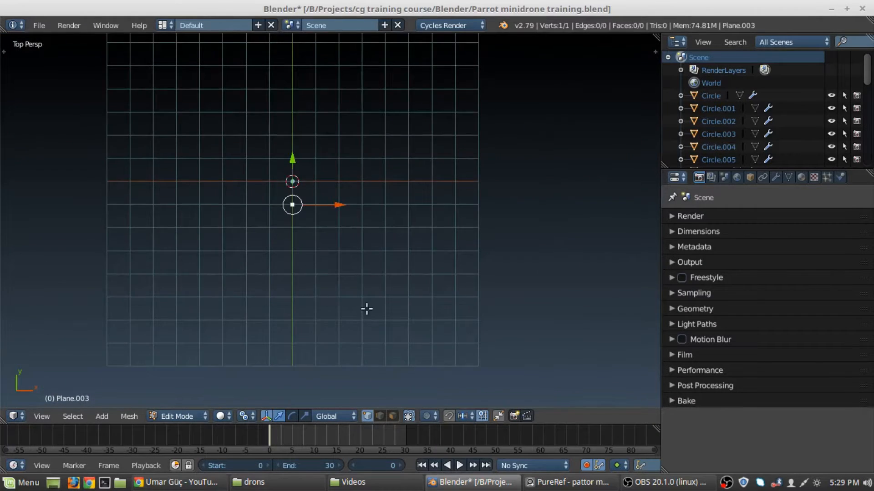
middle_click_drag(366, 309, 216, 233)
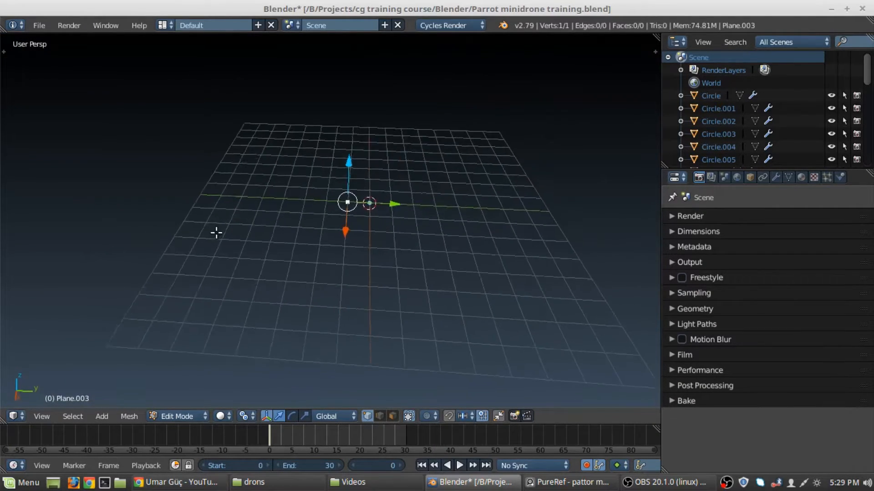
scroll(231, 246, "up", 5)
middle_click_drag(408, 231, 406, 261)
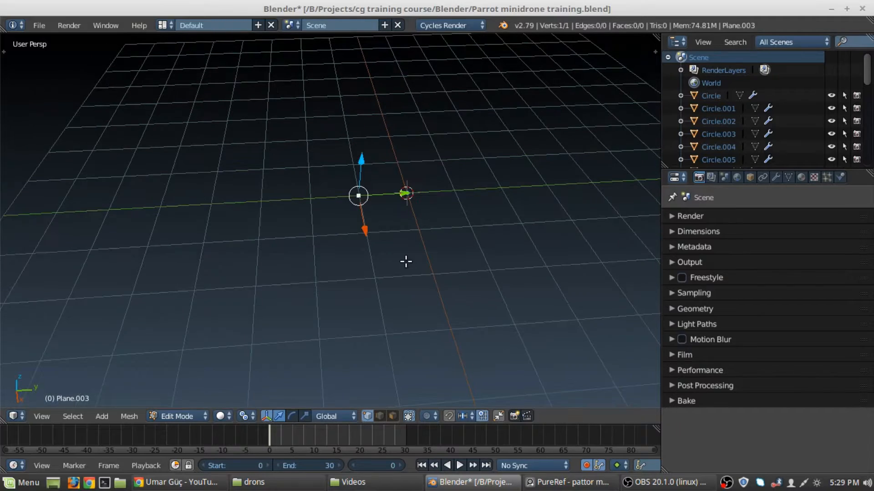
key("KP_7")
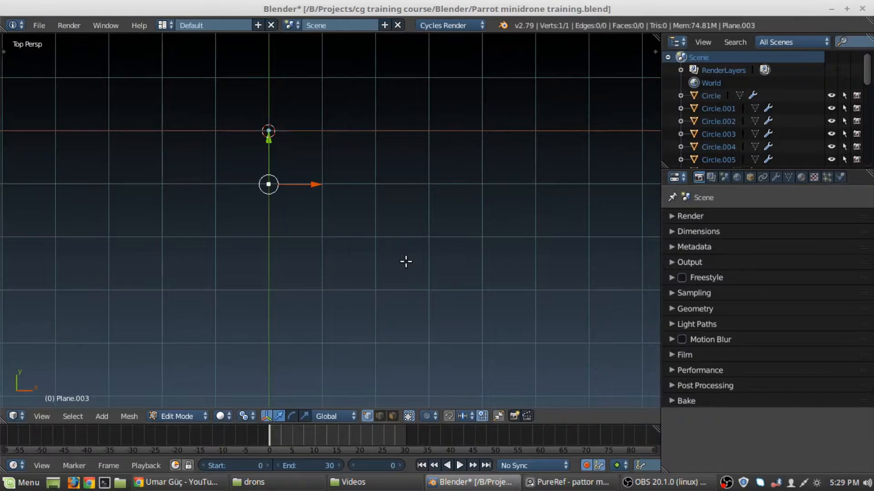
key("KP_1")
key("KP_5")
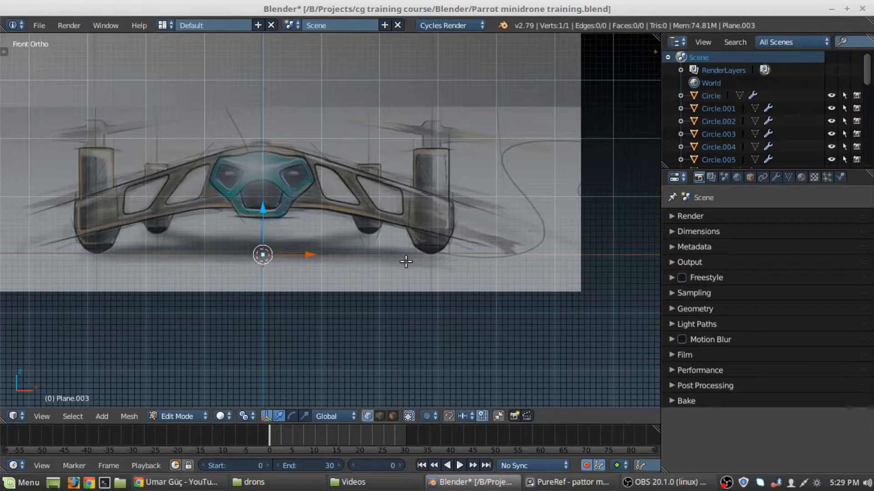
scroll(272, 177, "up", 4)
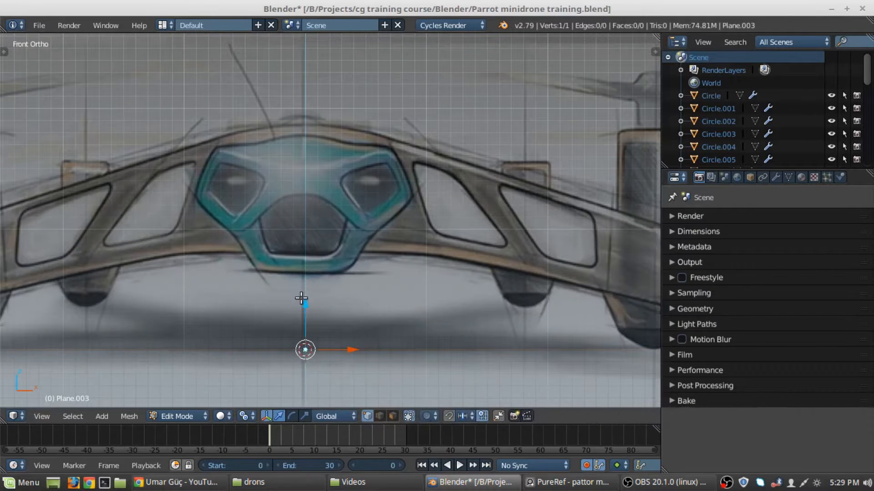
key("e")
key("z")
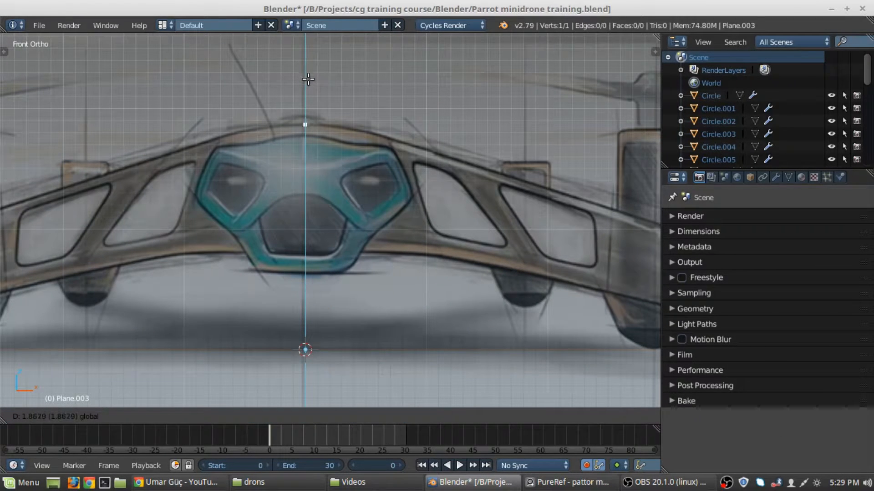
left_click(308, 79)
- Extrude the vertex about 2.66 units along the lower edge of the front arm on the positive X side in top view
key("KP_7")
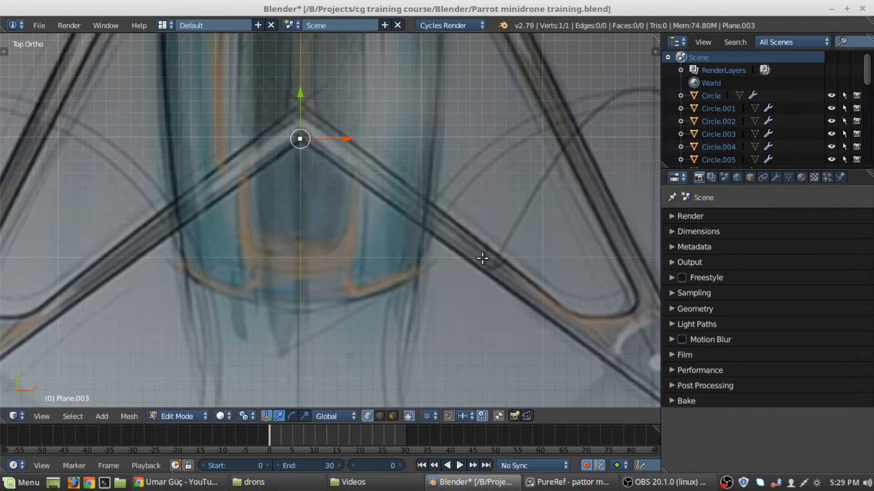
middle_click_drag(483, 260, 351, 233, "shift")
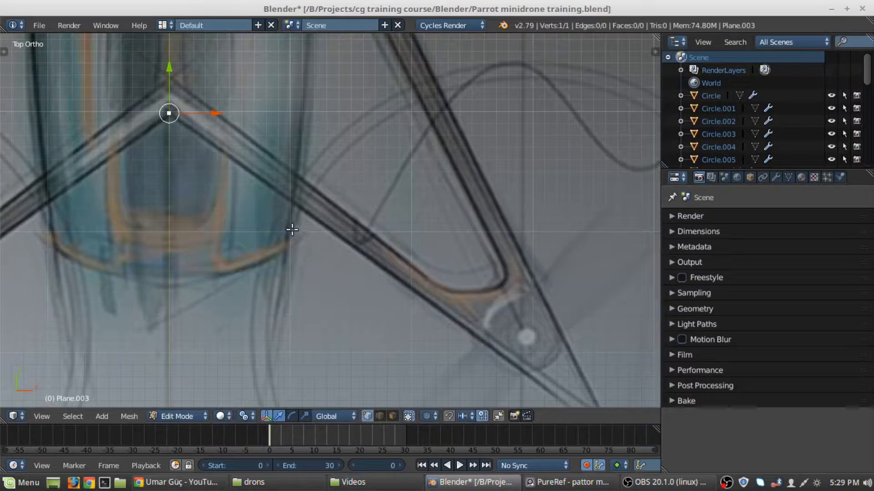
key("e")
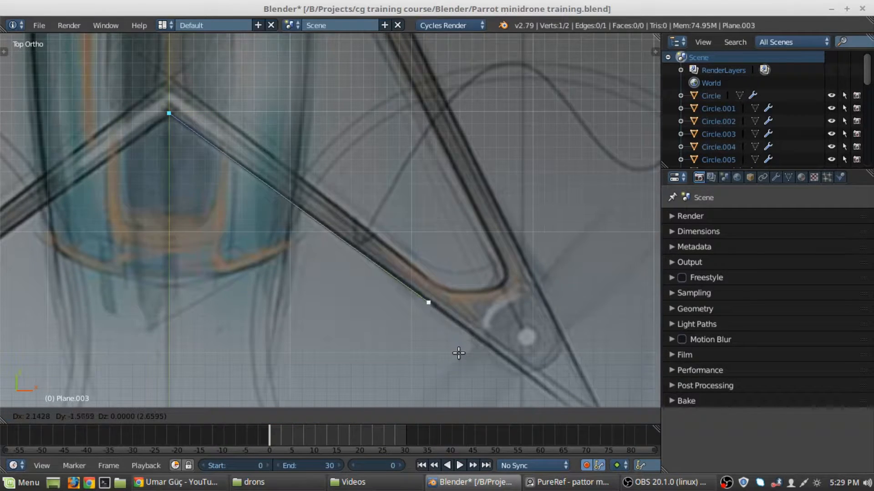
left_click(458, 352)
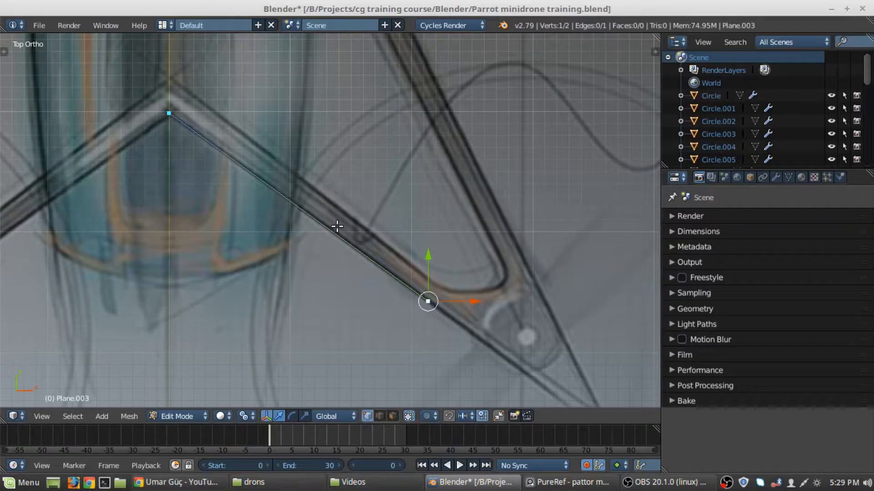
- Move the arm's end vertex about 0.25 units along X and -0.64 along Z in front view, onto the frame's upper edge
middle_click_drag(322, 195, 369, 231, "shift")
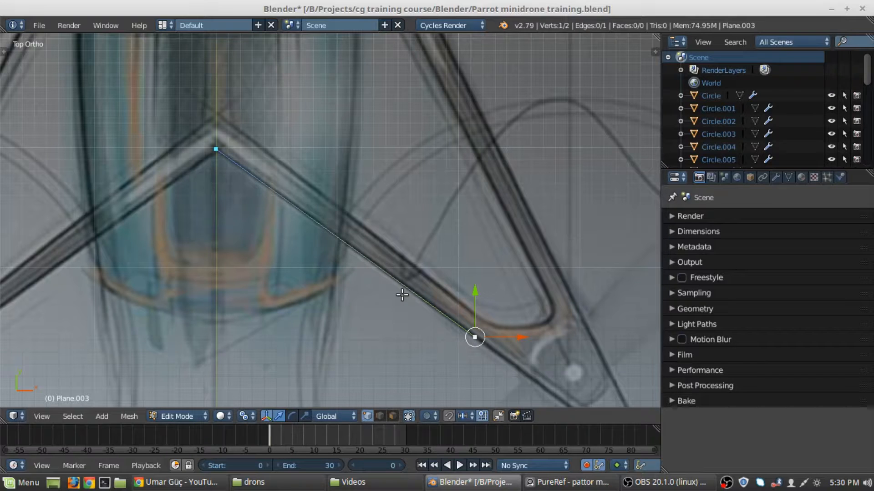
key("KP_1")
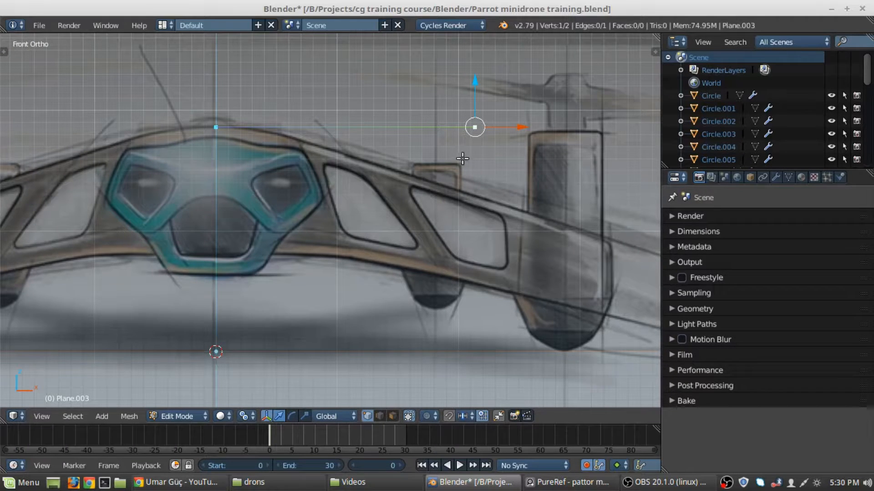
key("g")
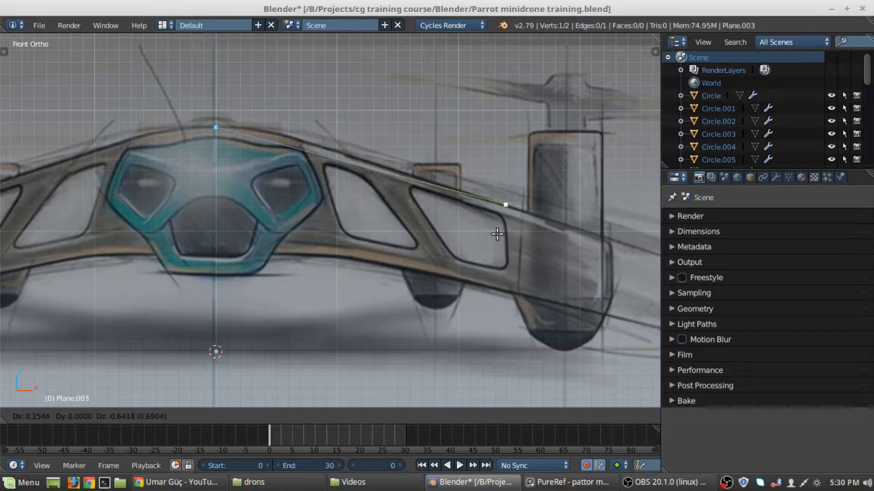
left_click(497, 234)
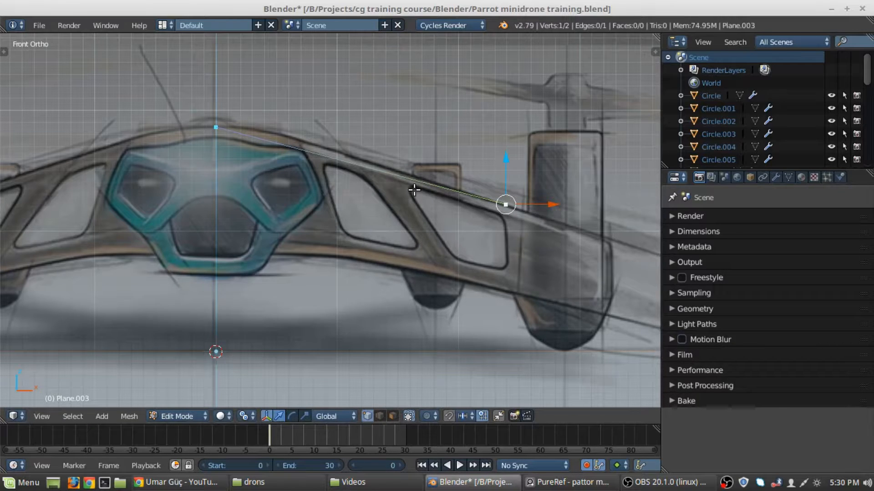
- Move the end vertex about -0.05 units along X and -0.15 along Y in top view, onto the arm's outer line
key("KP_7")
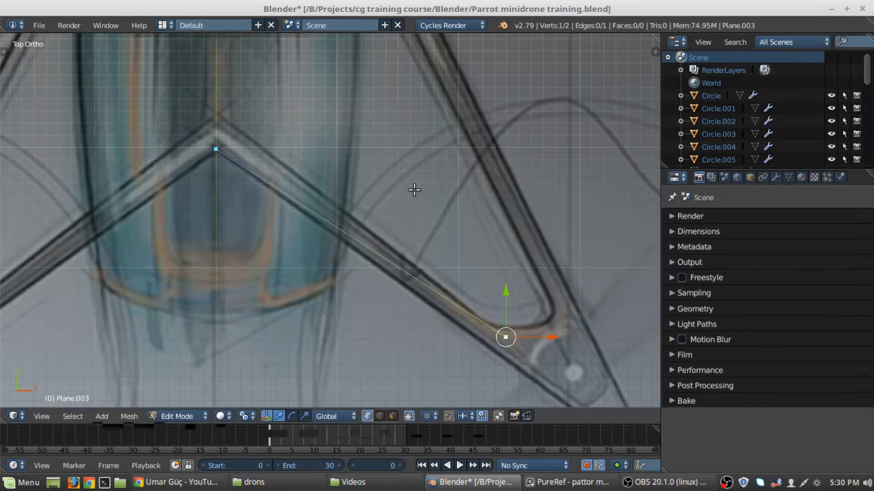
middle_click_drag(500, 336, 455, 250, "shift")
scroll(454, 251, "up", 2)
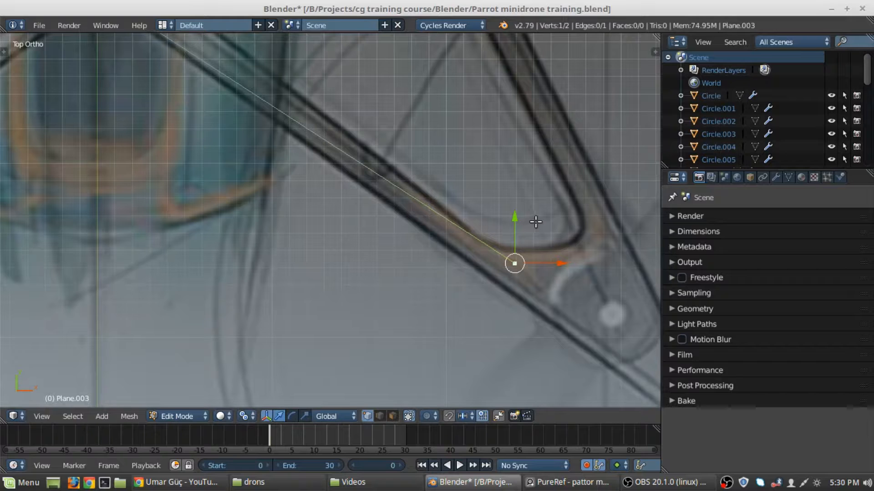
key("g")
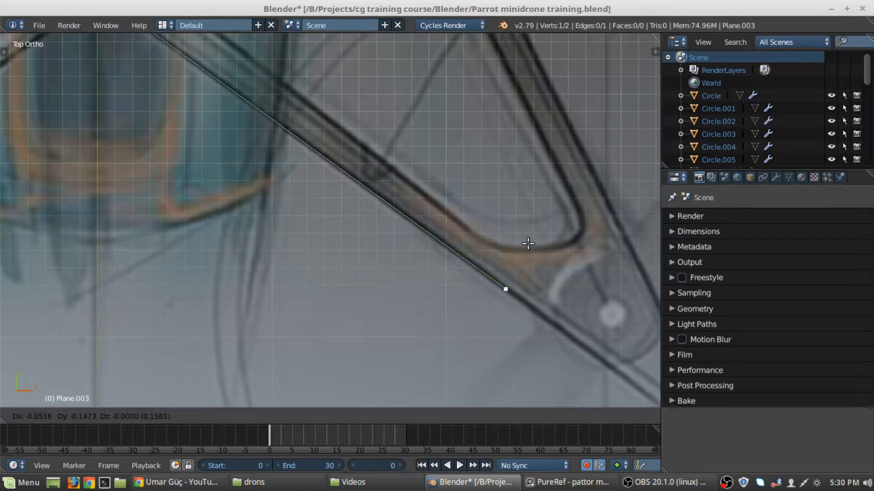
left_click(528, 244)
- Examine how the straight arm edge follows the frame's curved upper line in the front-view reference
scroll(408, 259, "down", 5)
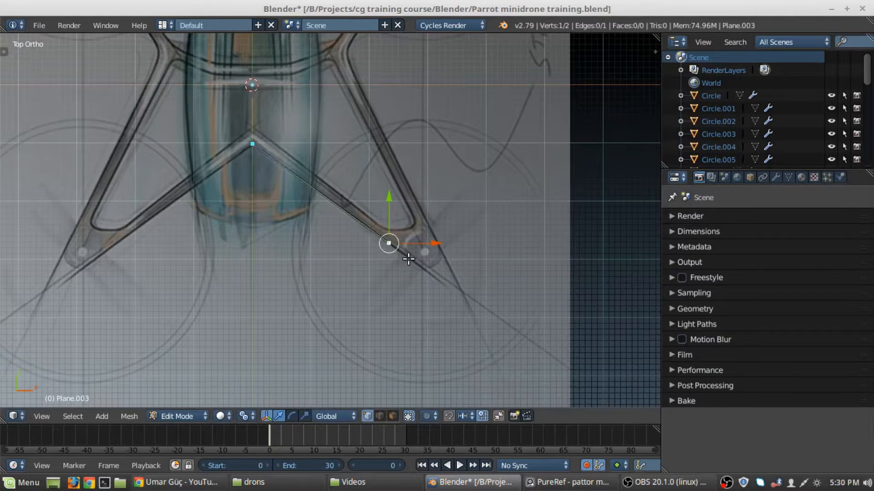
key("KP_1")
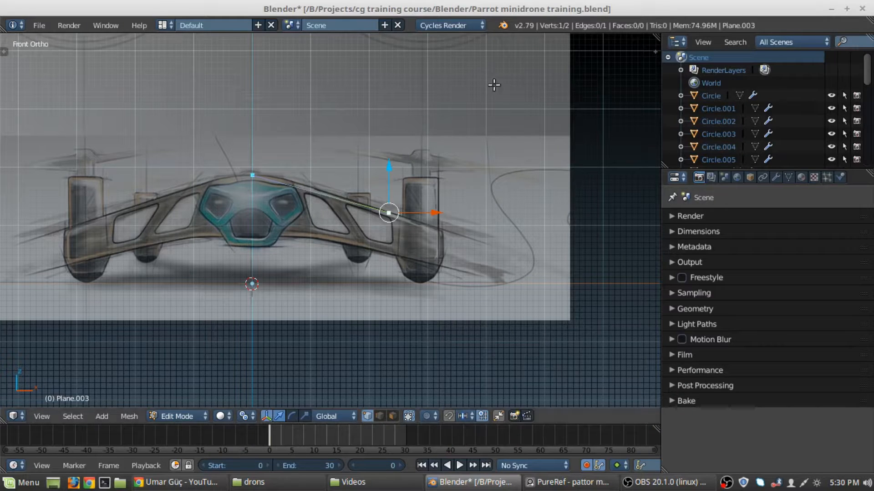
scroll(384, 294, "up", 1)
scroll(384, 294, "up", 3)
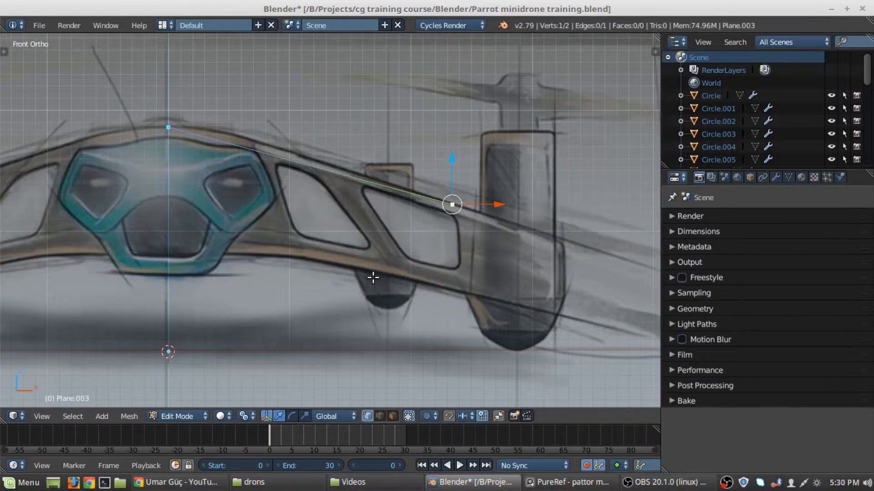
scroll(400, 267, "down", 10)
middle_click_drag(321, 91, 318, 190, "shift")
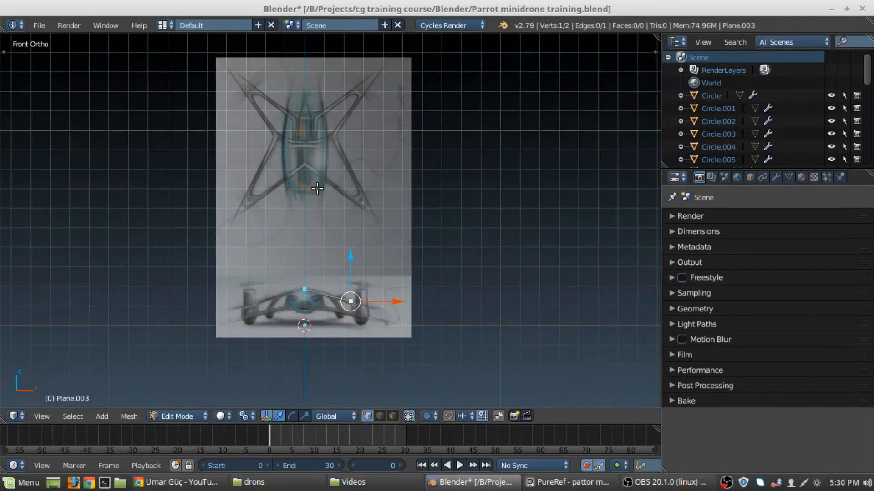
scroll(335, 195, "up", 4)
middle_click_drag(323, 234, 302, 162, "shift")
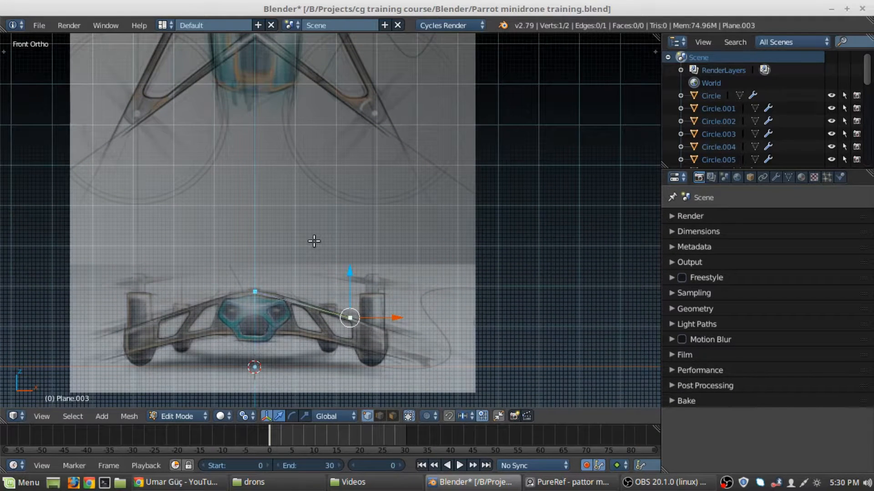
scroll(309, 359, "up", 6)
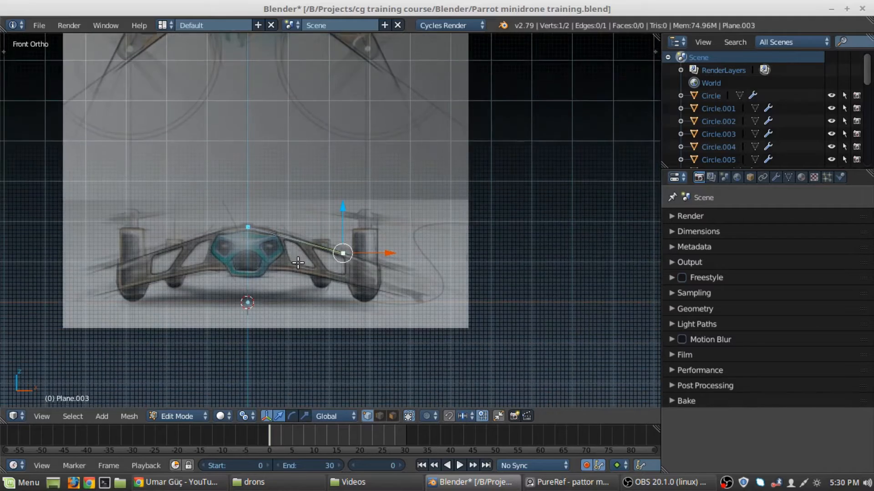
scroll(367, 246, "down", 5)
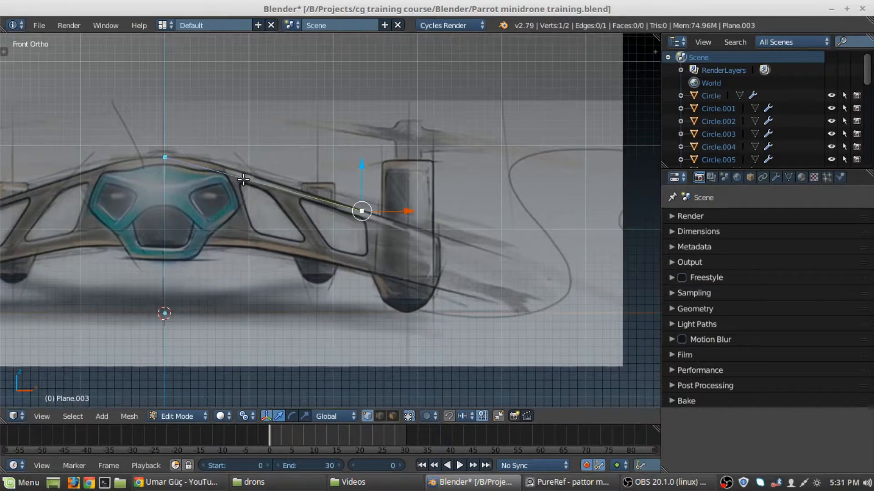
scroll(241, 182, "up", 3)
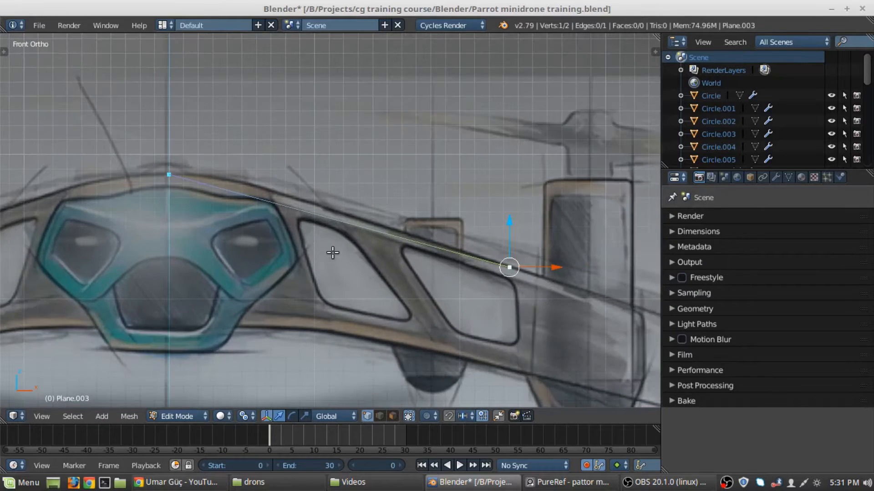
middle_click_drag(450, 283, 375, 230, "shift")
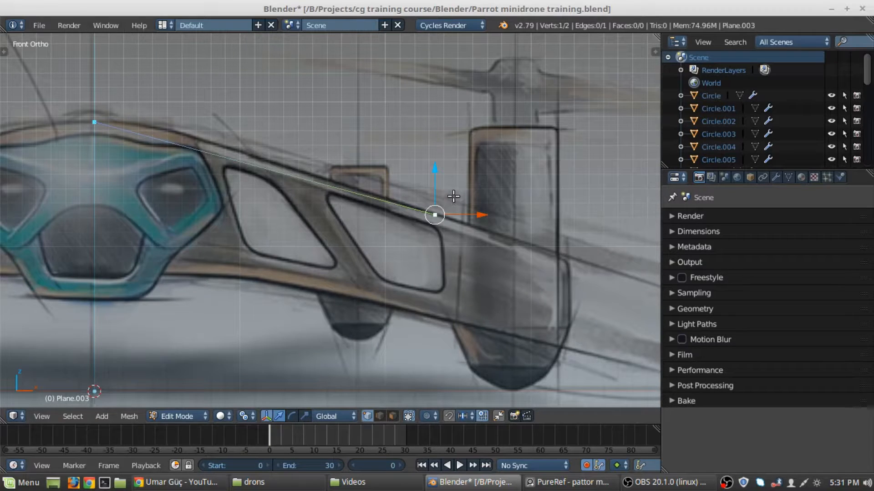
middle_click_drag(182, 159, 119, 173, "shift")
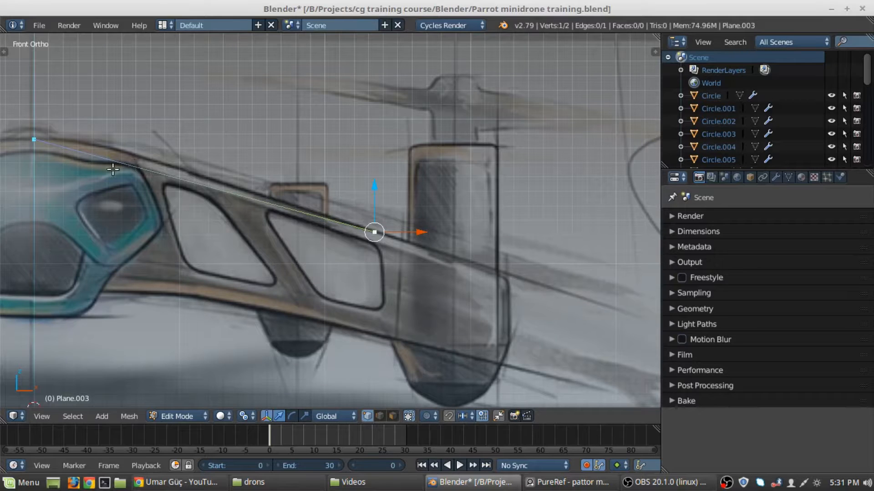
- Enlarge the tool shelf's tools area and subdivide the edge between the centre and arm-end vertices once
middle_click_drag(29, 166, 216, 201, "shift")
left_click(218, 194, "shift")
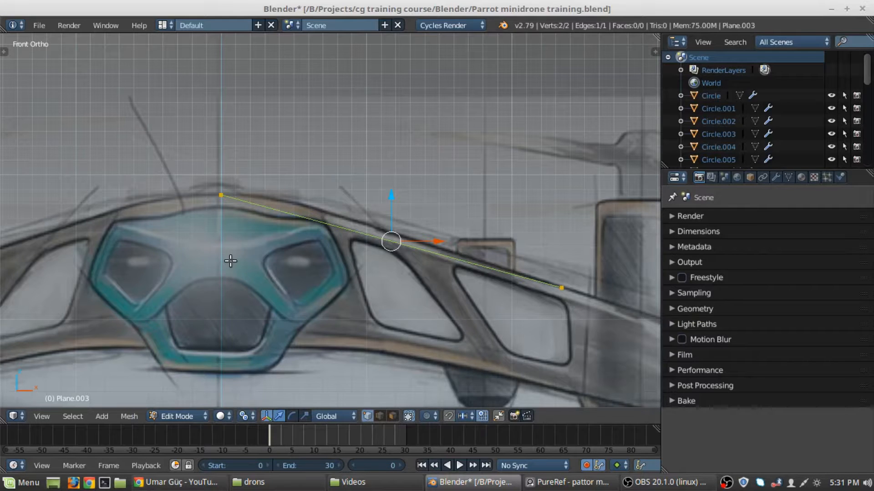
key("t")
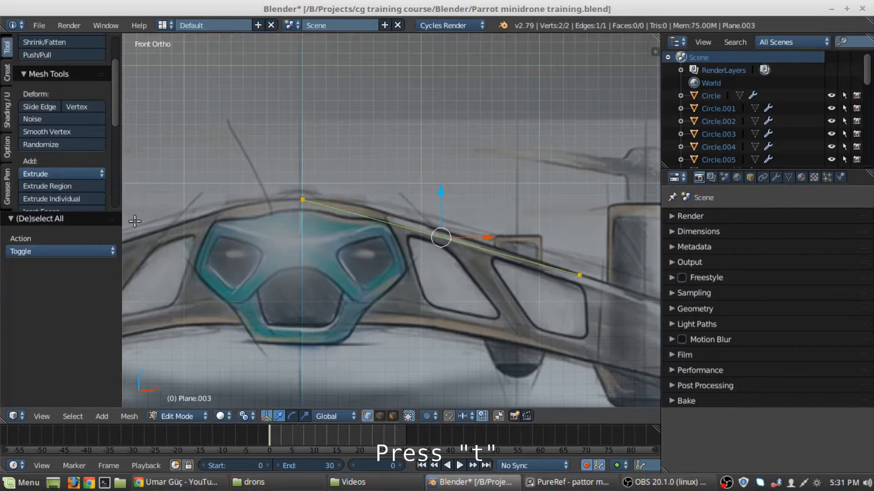
left_click(69, 218)
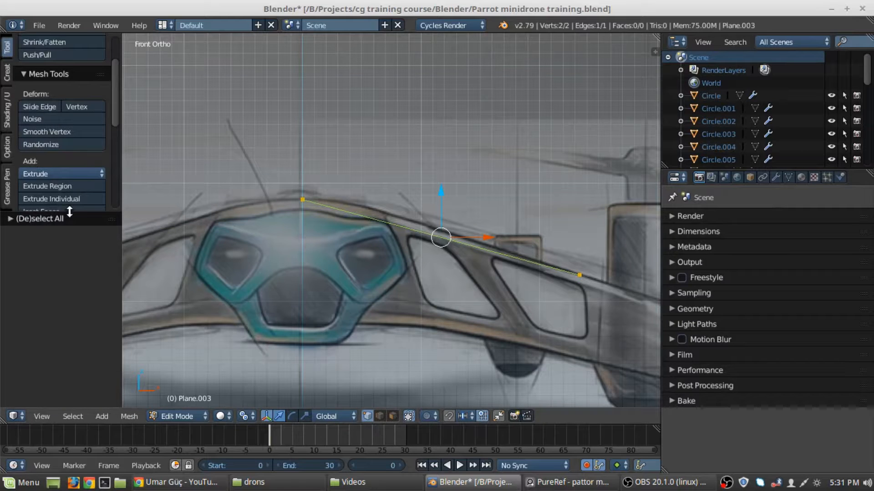
left_click_drag(70, 212, 70, 259)
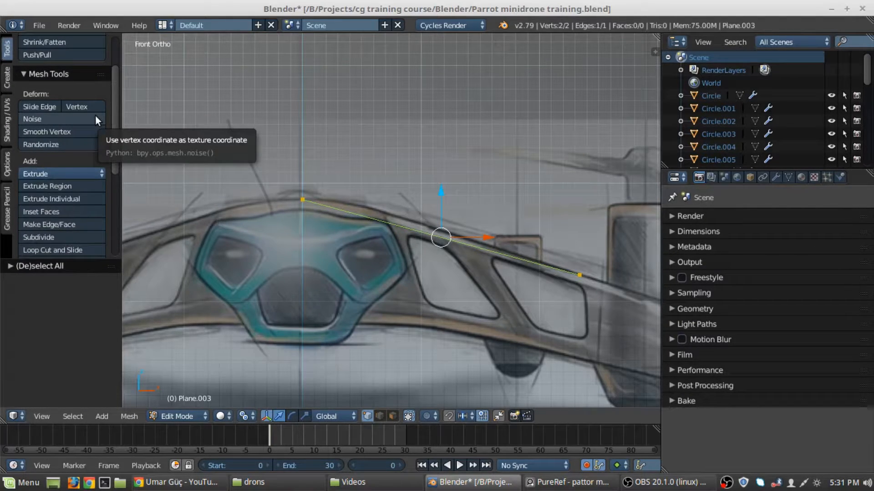
scroll(80, 133, "down", 1)
scroll(45, 150, "up", 3)
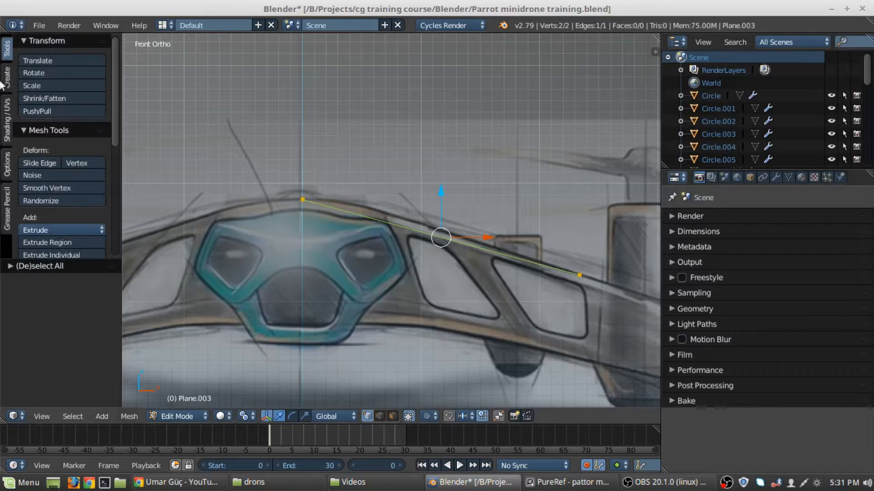
scroll(72, 219, "down", 3)
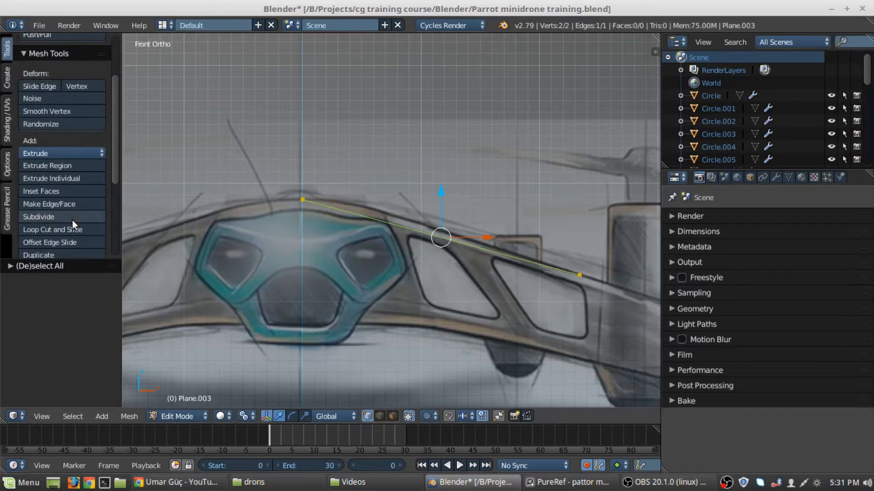
scroll(72, 219, "down", 3)
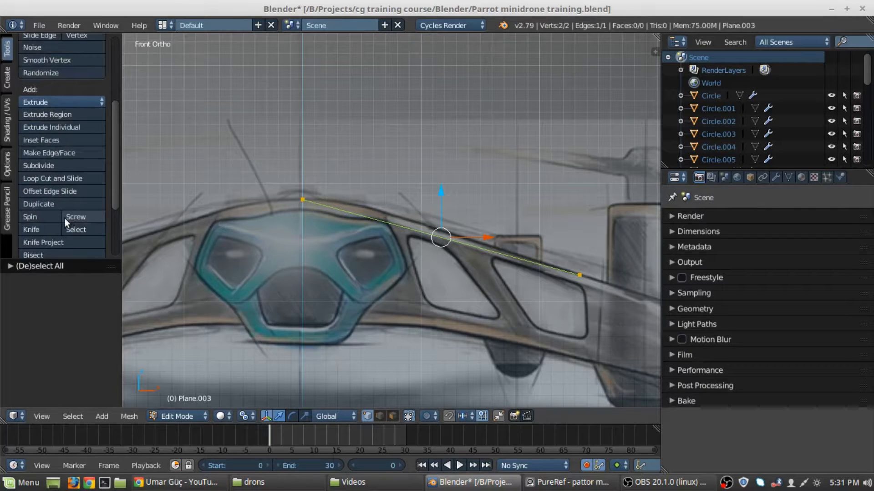
scroll(65, 218, "up", 5)
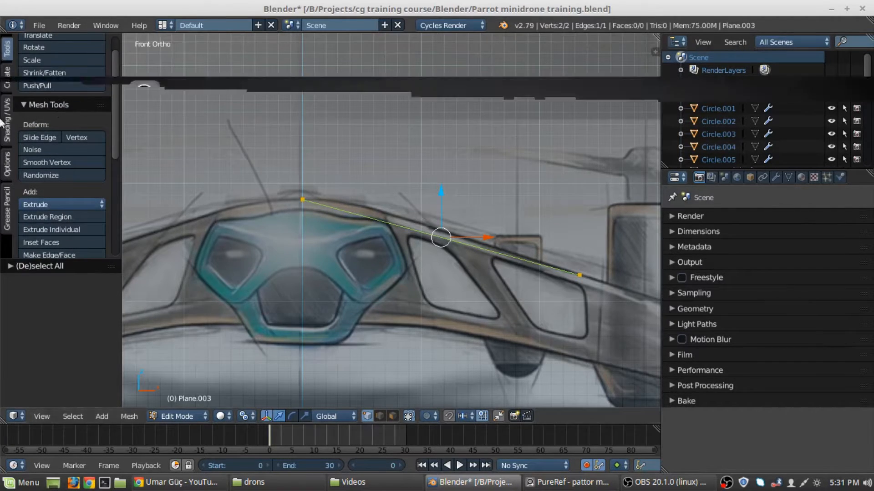
scroll(59, 213, "down", 5)
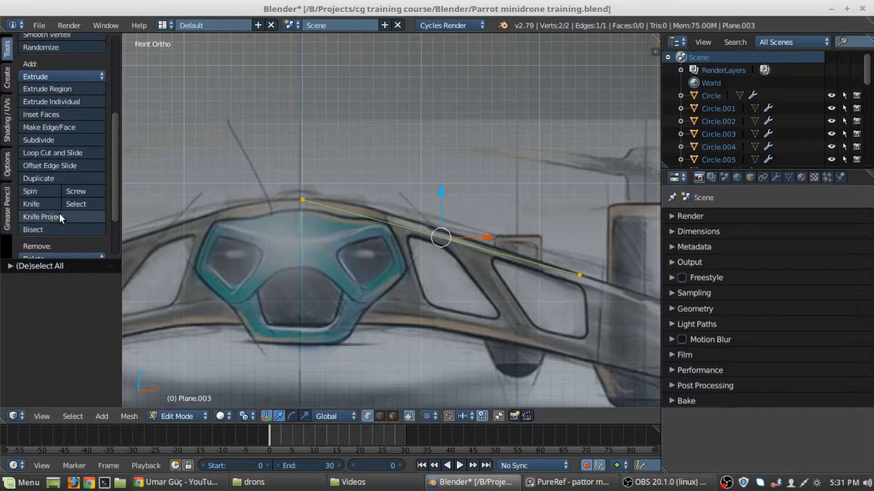
left_click(42, 141)
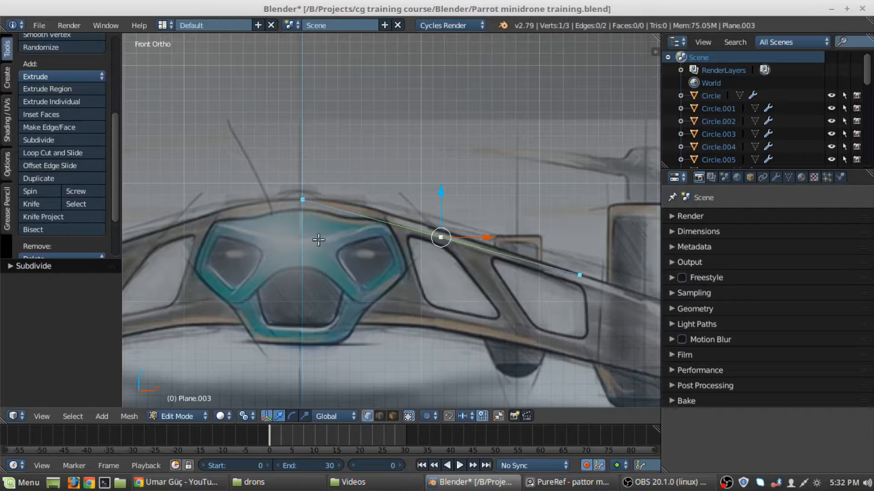
- Move the new middle vertex onto the frame's upper curve in front view and onto the arm's lower edge in top view
key("g")
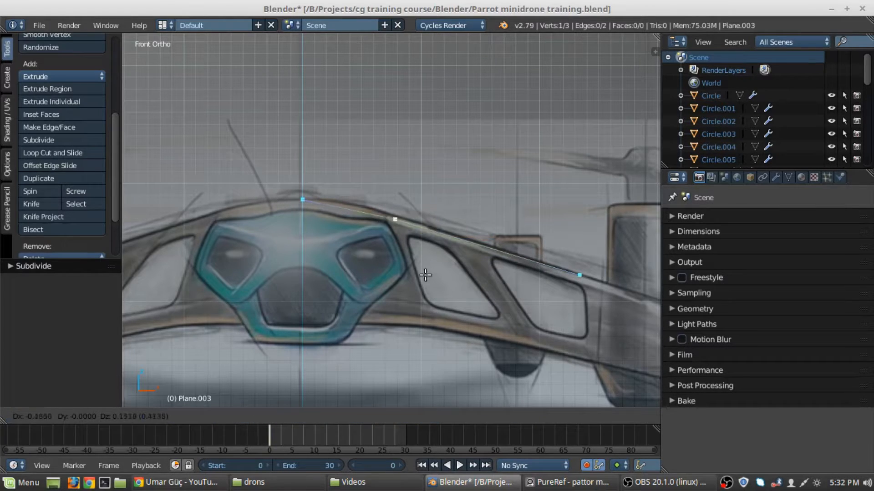
left_click(400, 264)
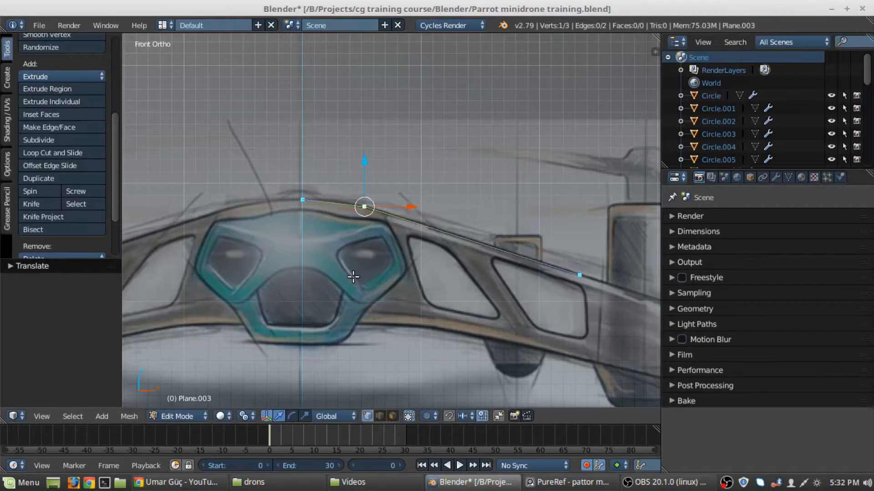
key("KP_7")
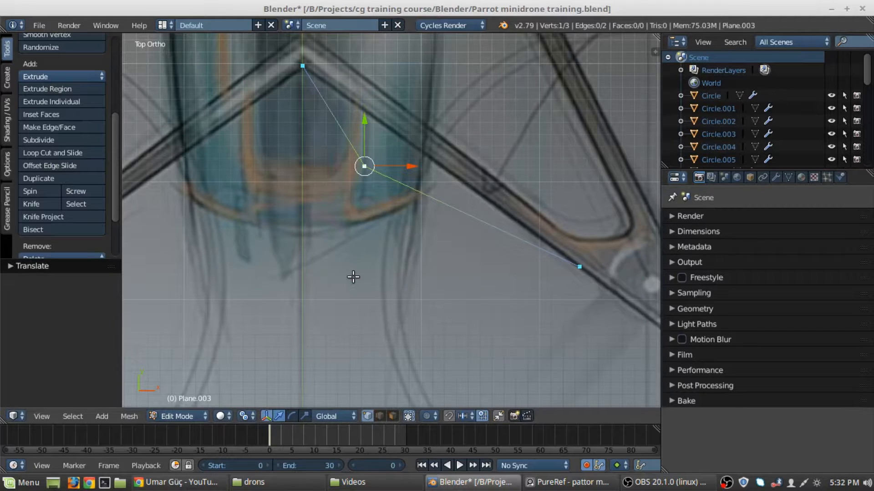
middle_click_drag(378, 142, 337, 281, "shift")
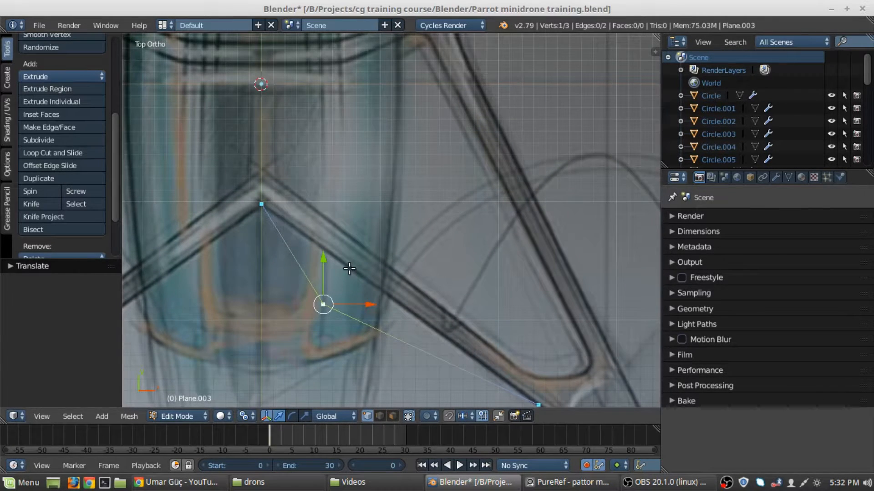
key("g")
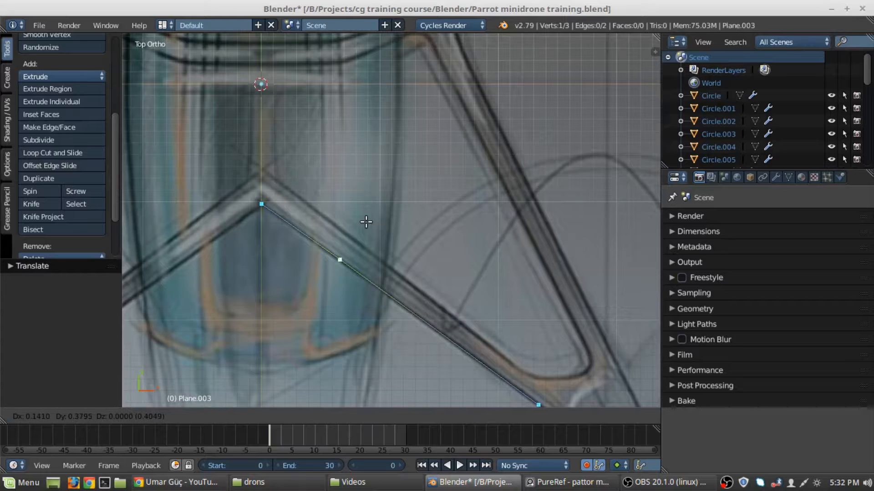
left_click(366, 222)
- Shift the middle vertex slightly toward the centre line in front view, keeping it on the frame's upper curve
key("KP_1")
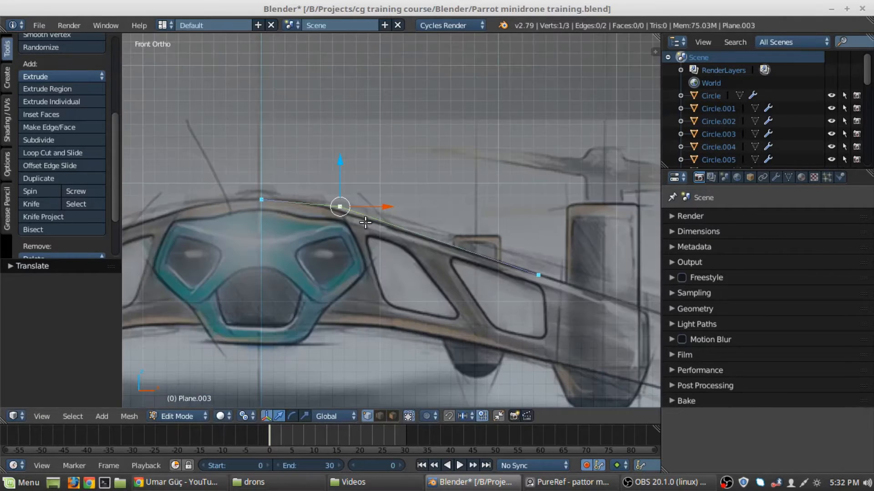
key("g")
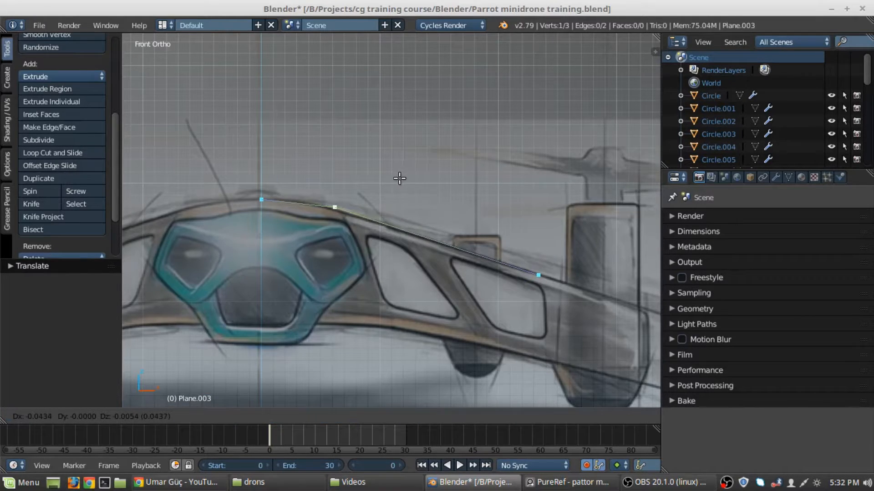
left_click(393, 177)
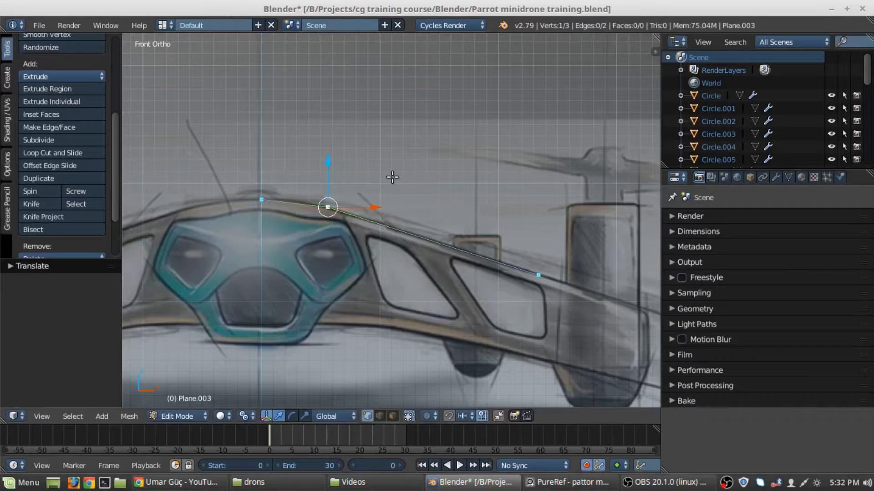
- Move the middle vertex of the arm edge back onto the arm's lower edge in top view
key("KP_7")
key("g")
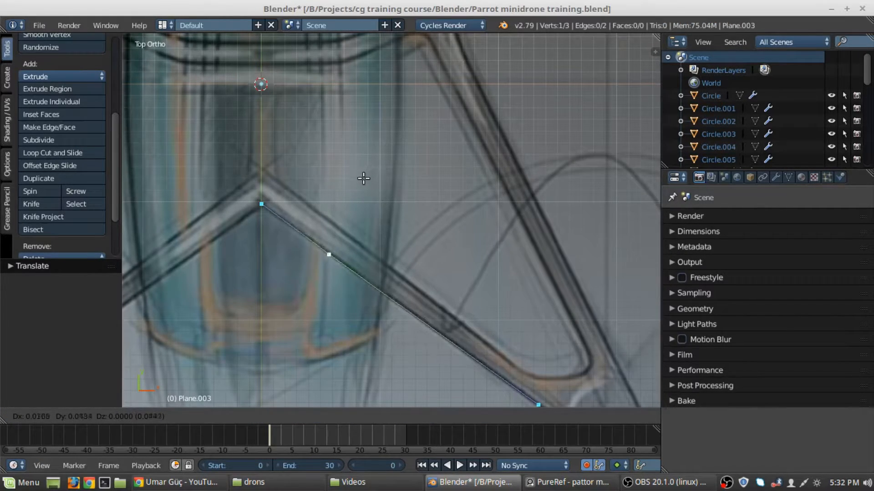
left_click(364, 177)
scroll(353, 311, "down", 2)
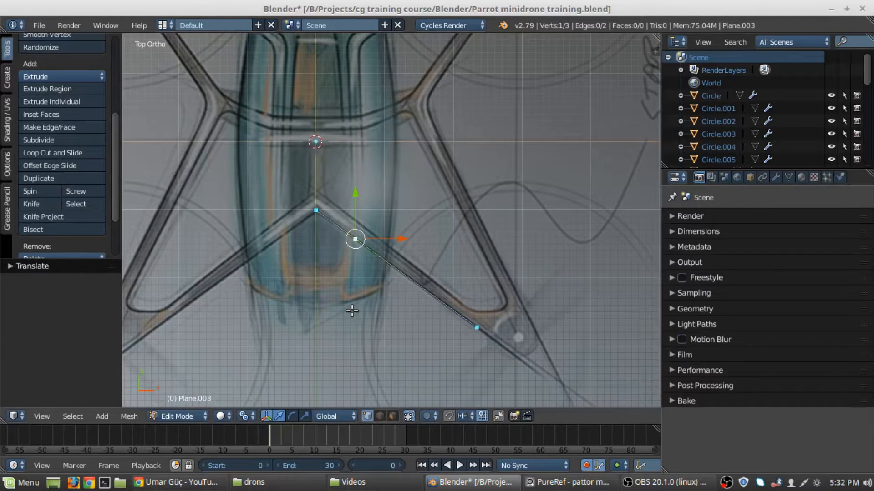
scroll(351, 311, "up", 1)
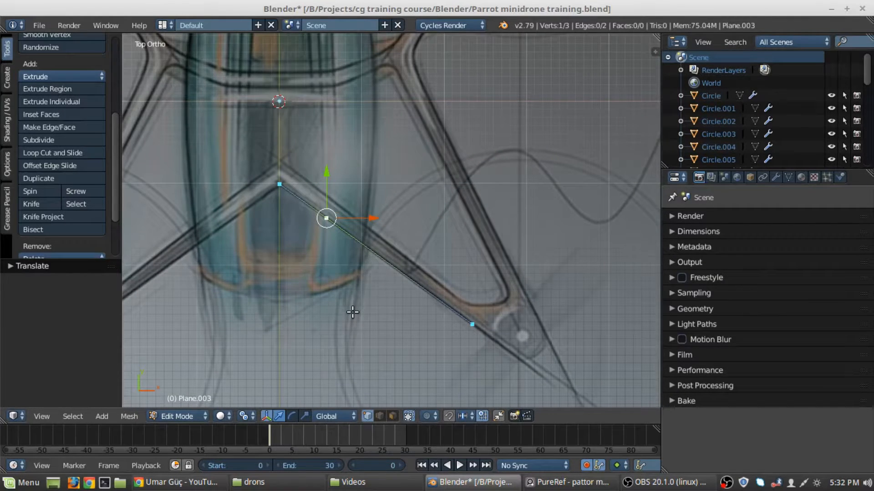
- Lower the middle vertex slightly in front view so it sits on the frame's upper curve
key("KP_1")
scroll(352, 312, "up", 3)
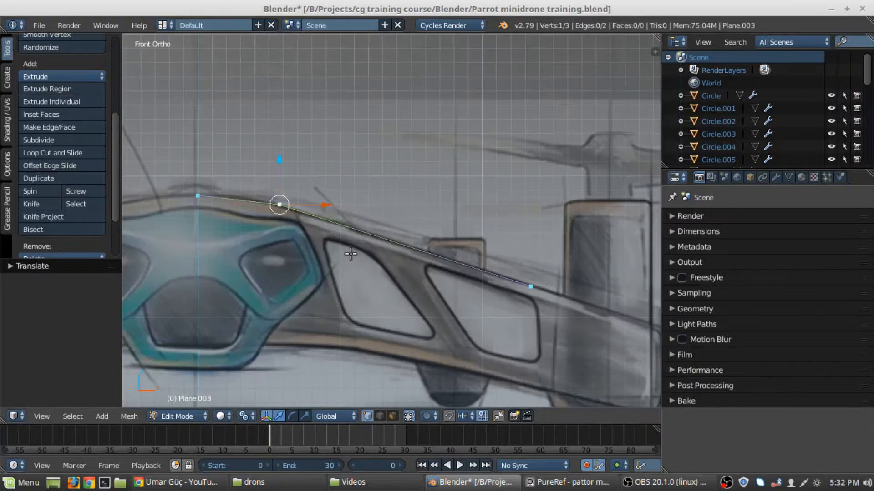
scroll(350, 250, "up", 4)
middle_click_drag(275, 252, 348, 193, "shift")
key("g")
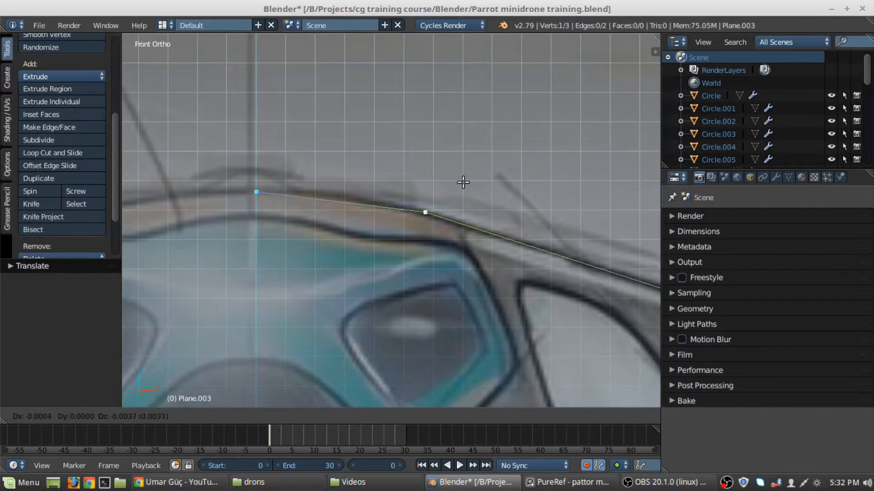
left_click(461, 184)
scroll(425, 211, "down", 3)
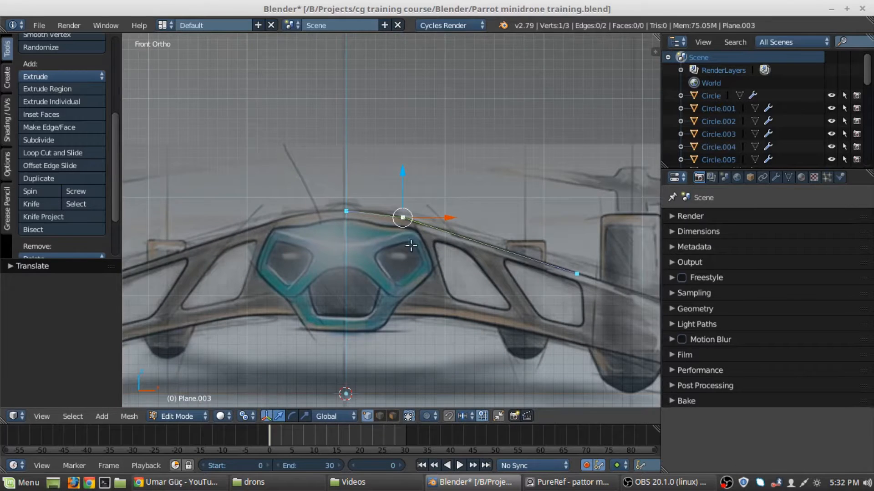
- Subdivide the edge between the centre and middle vertices once and raise the new vertex onto the frame's upper curve in front view
middle_click_drag(418, 242, 382, 235, "shift")
key("KP_7")
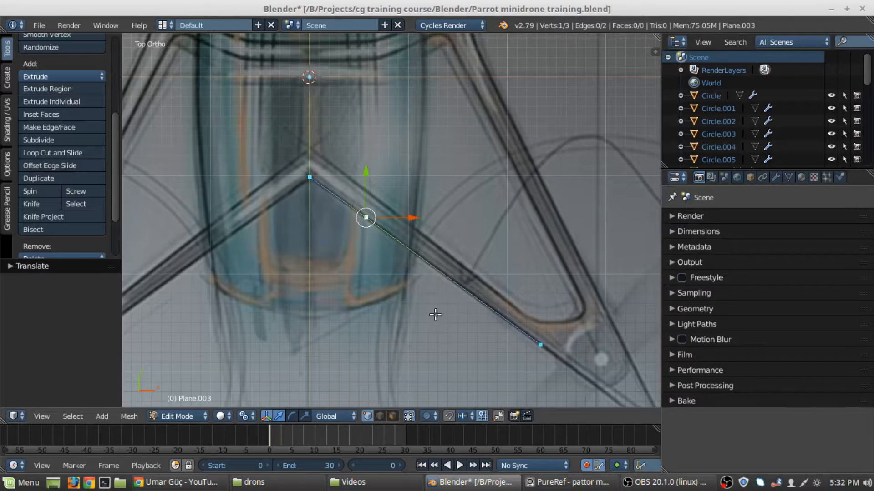
middle_click_drag(433, 314, 415, 287, "shift")
key("KP_1")
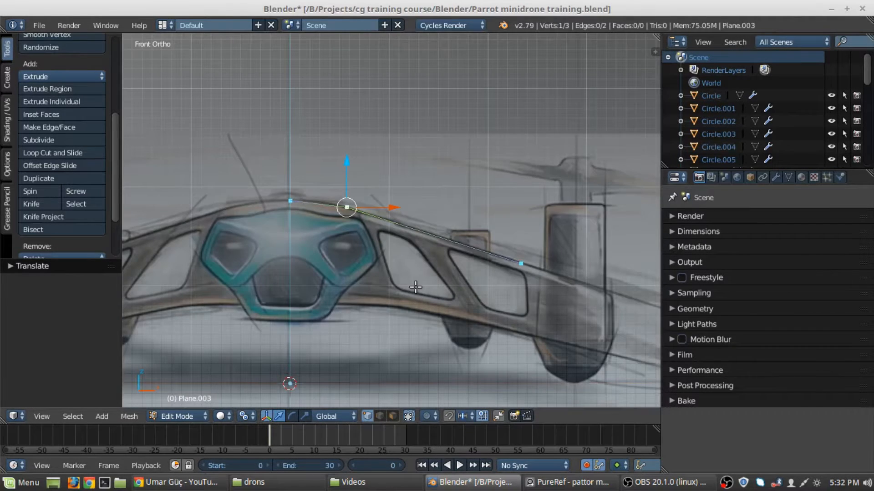
scroll(291, 201, "up", 4)
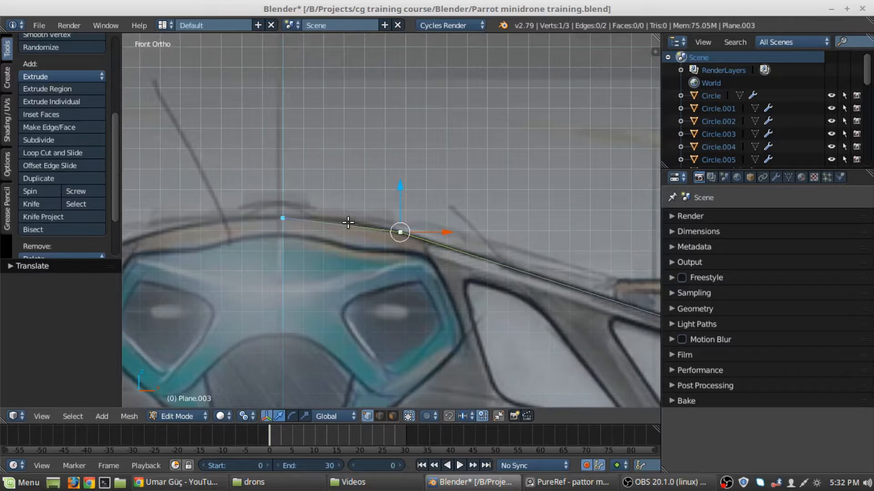
right_click(287, 217, "shift")
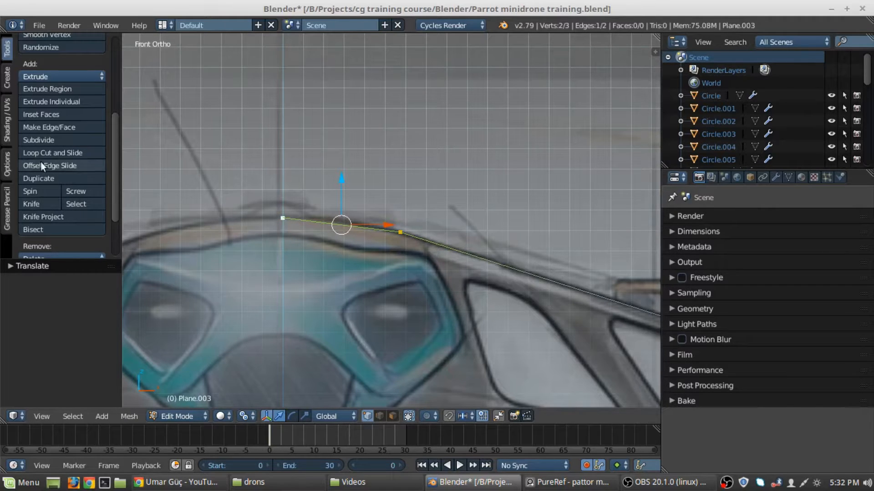
left_click(44, 140)
right_click(342, 224)
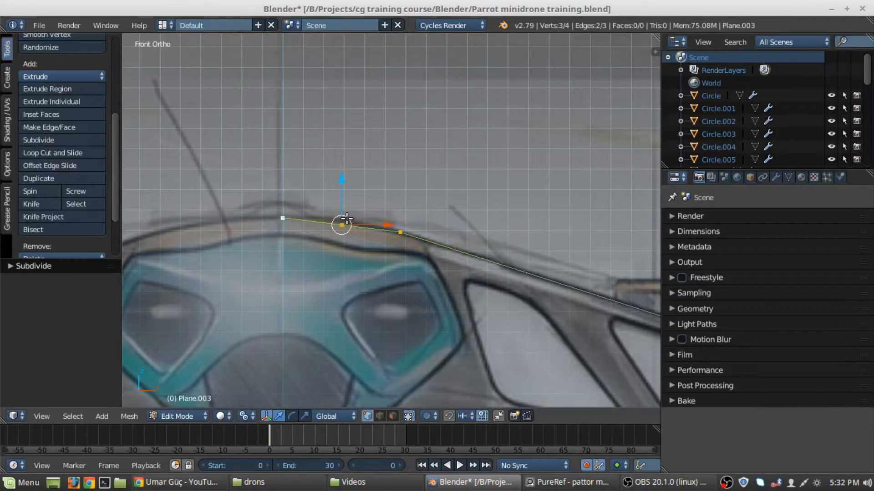
key("g")
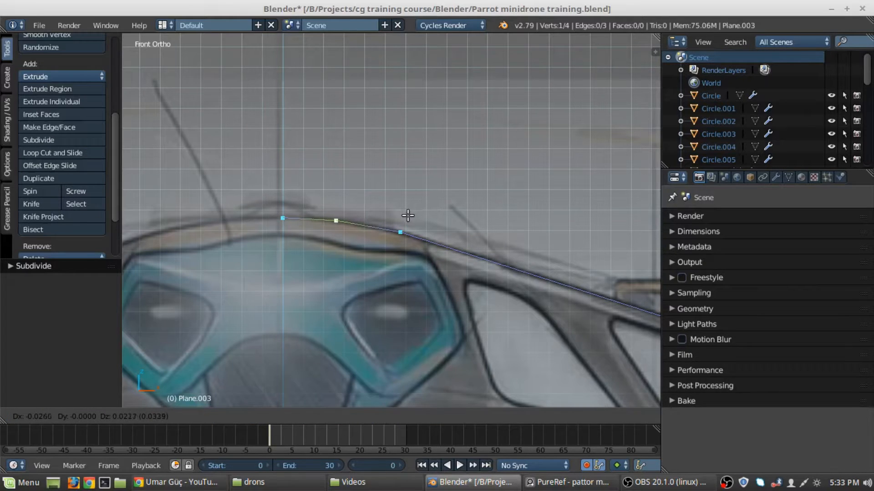
left_click(408, 217)
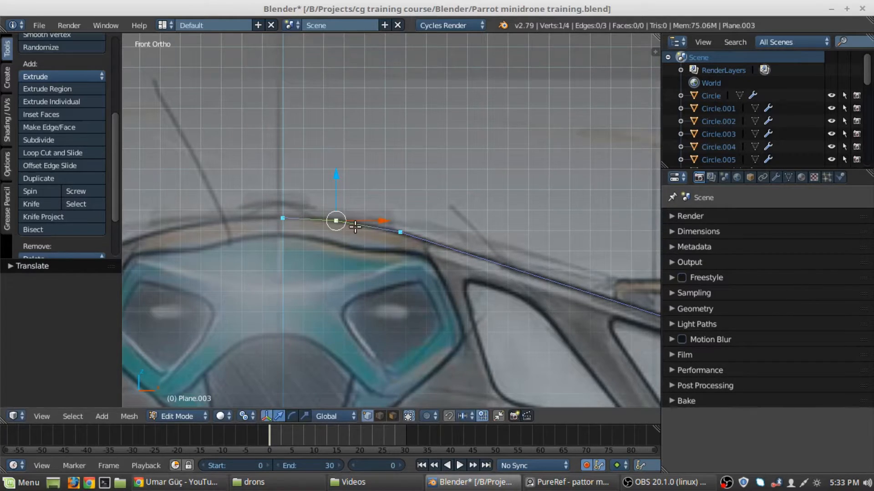
- Move the newly subdivided vertex onto the arm's lower edge line in top view
key("KP_7")
middle_click_drag(365, 128, 368, 264, "shift")
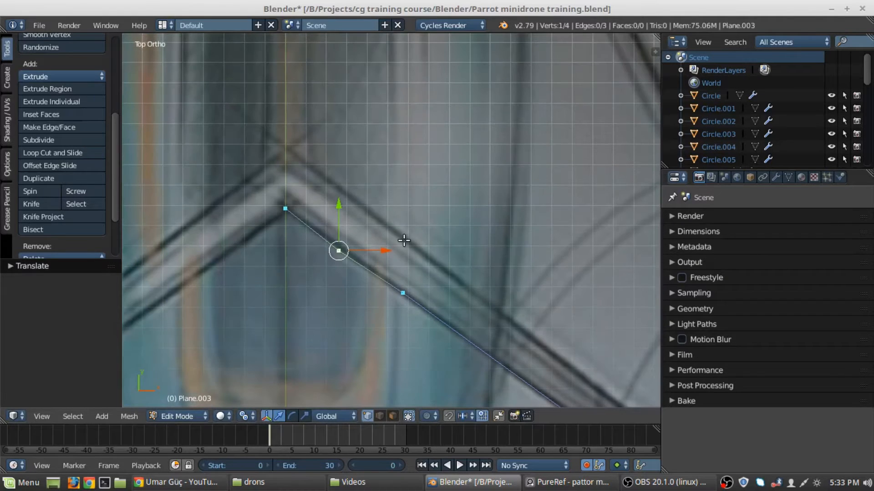
key("g")
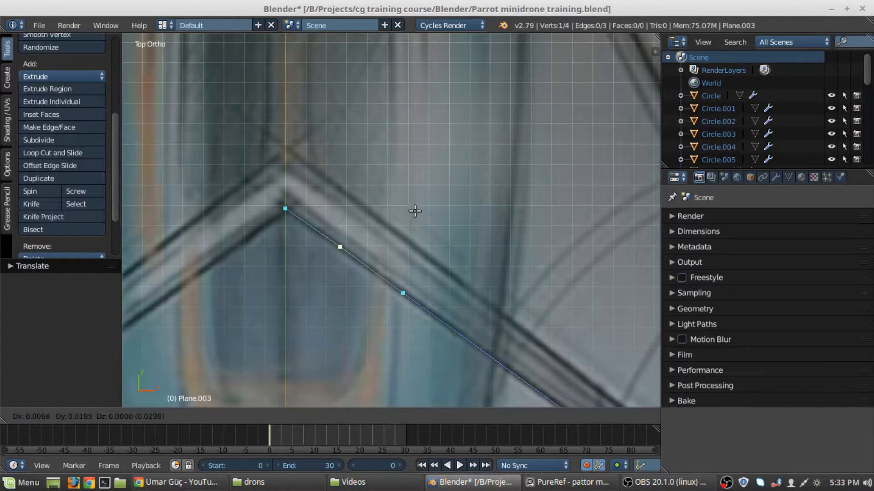
left_click(414, 212)
scroll(390, 238, "down", 4)
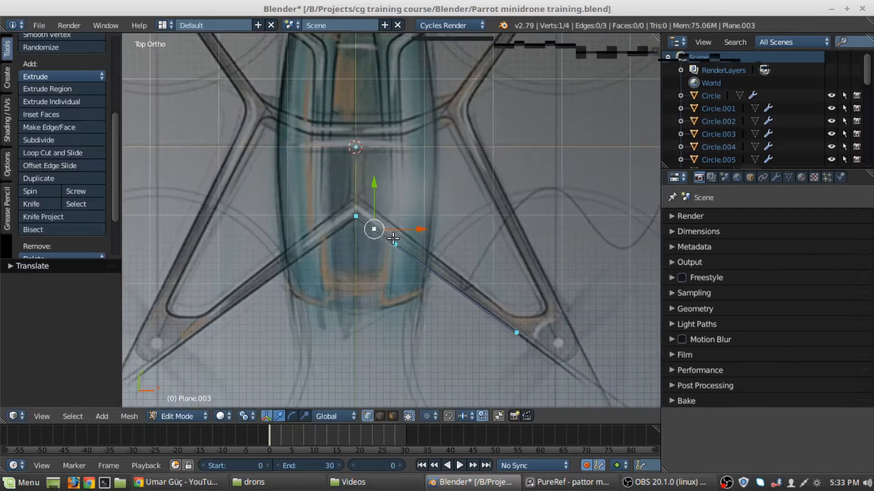
- Move the arm-end vertex farther outward along the arm's lower edge toward the motor mount in top view
key("KP_1")
scroll(393, 238, "up", 9)
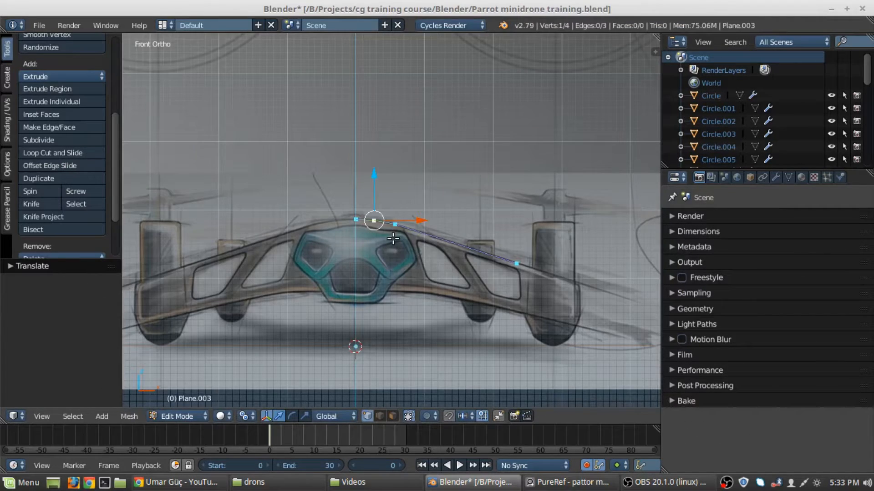
scroll(405, 280, "down", 6)
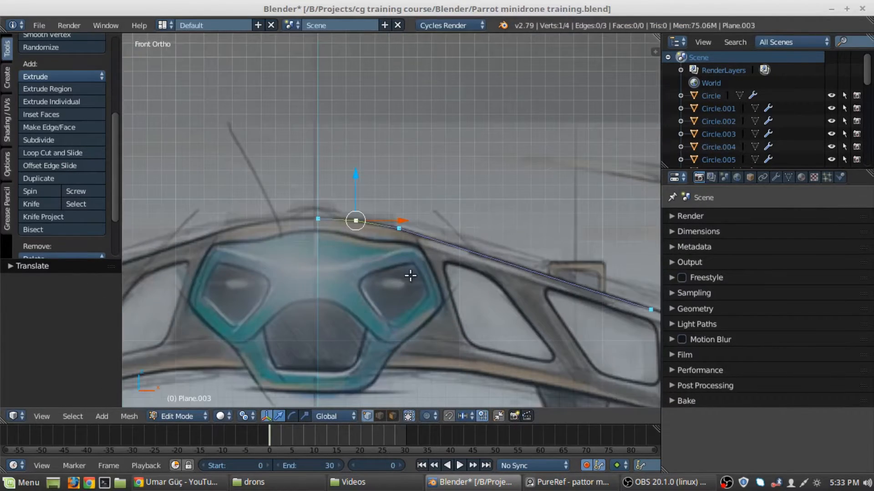
middle_click_drag(431, 267, 200, 160, "shift")
middle_click_drag(411, 221, 542, 261, "shift")
right_click(556, 239)
middle_click_drag(549, 306, 422, 275, "shift")
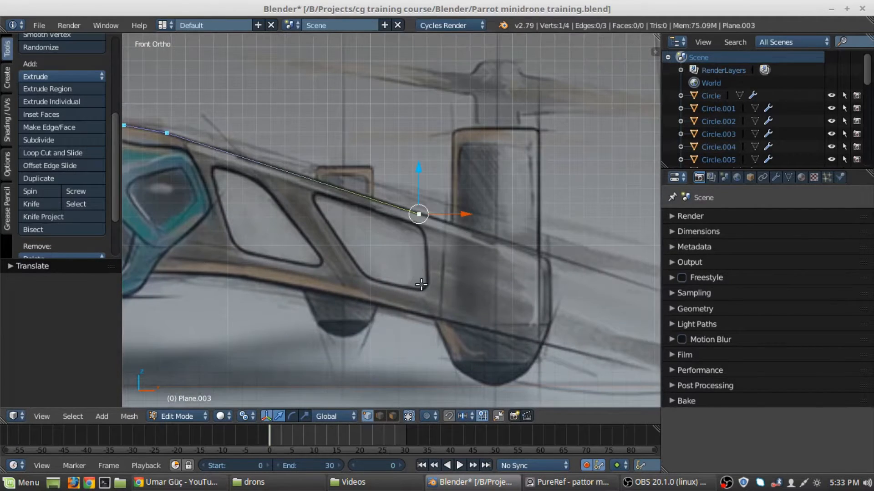
key("KP_7")
scroll(364, 253, "down", 4)
middle_click_drag(334, 259, 324, 203, "shift")
scroll(396, 269, "up", 5)
middle_click_drag(431, 321, 388, 239, "shift")
scroll(387, 240, "up", 3)
middle_click_drag(381, 275, 390, 205, "shift")
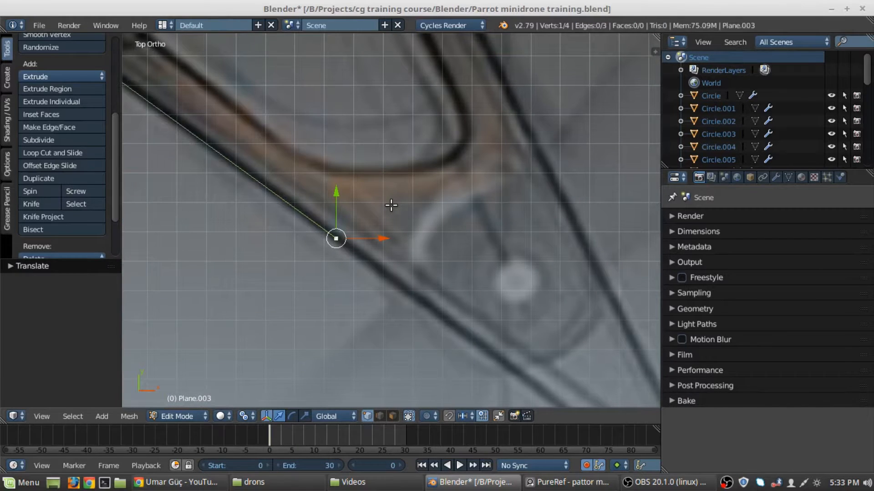
key("g")
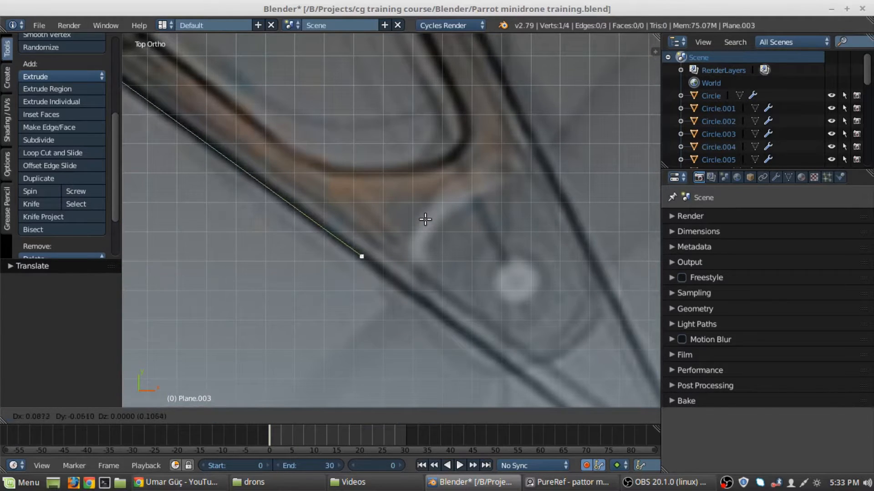
left_click(425, 220)
- Shift the arm-end vertex slightly down and inward onto the frame's upper line in front view
key("KP_1")
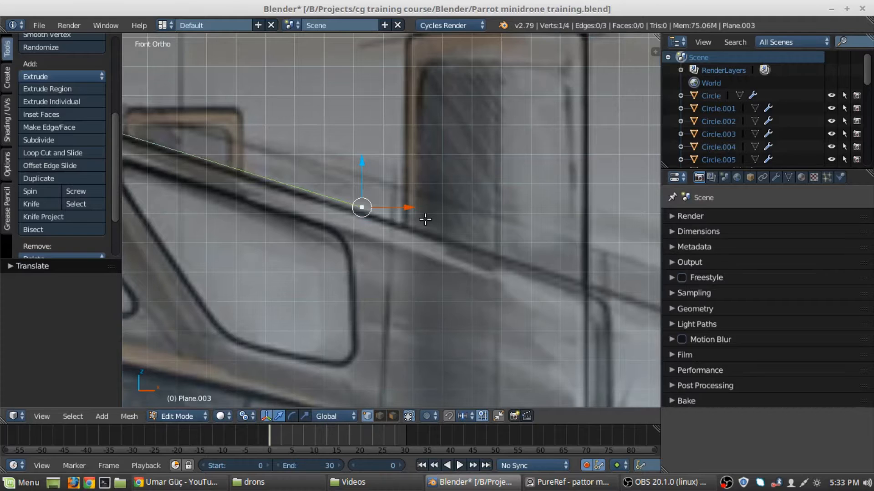
middle_click_drag(392, 220, 415, 166, "shift")
scroll(415, 165, "down", 3)
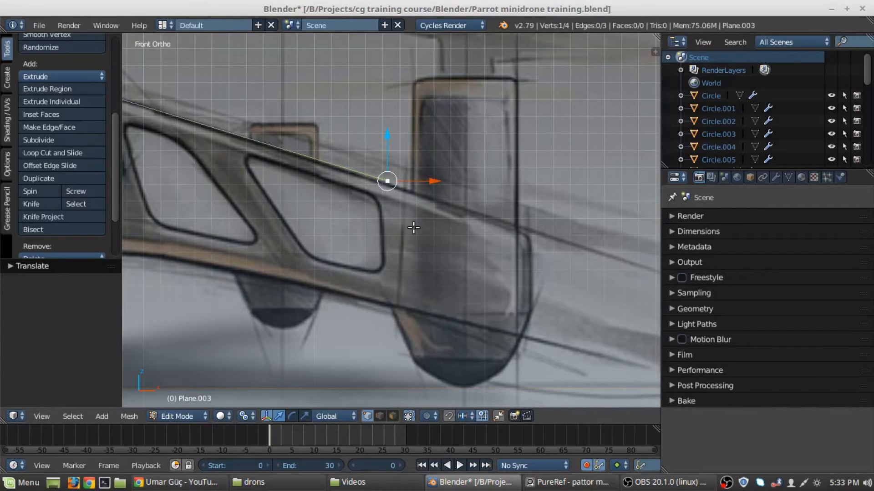
scroll(412, 229, "up", 3)
scroll(433, 204, "left", 1, "ctrl")
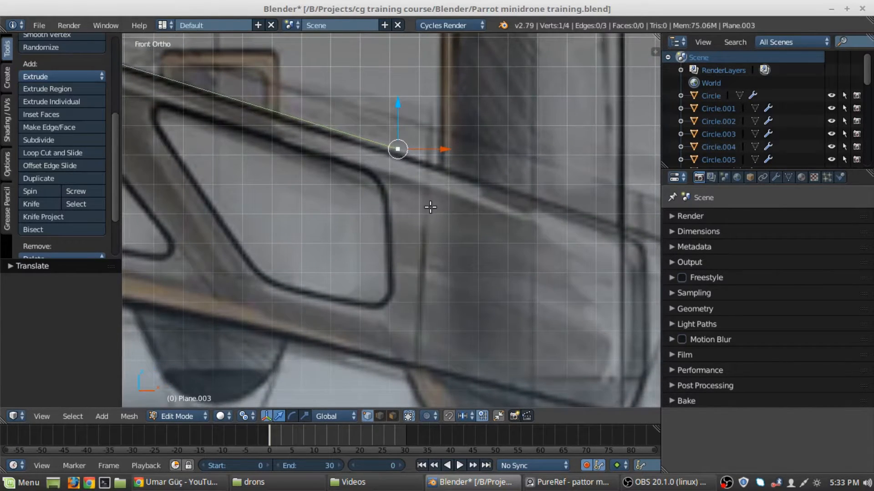
key("g")
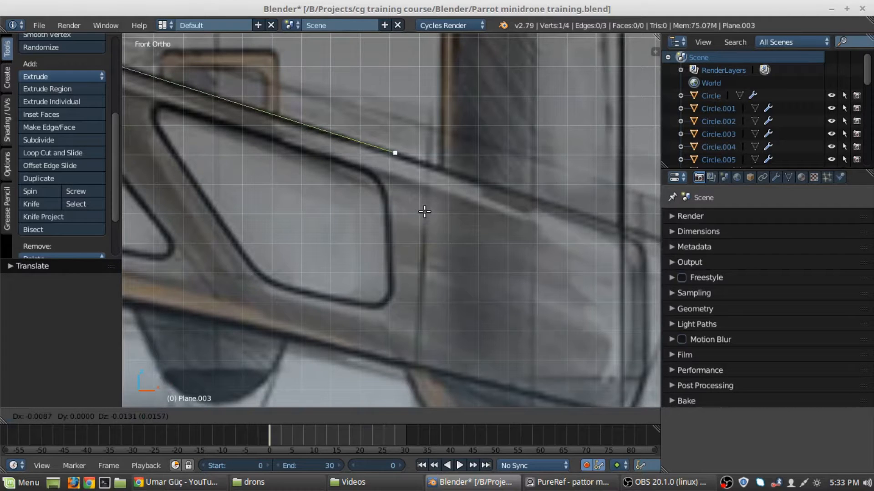
left_click(423, 211)
scroll(417, 216, "down", 4)
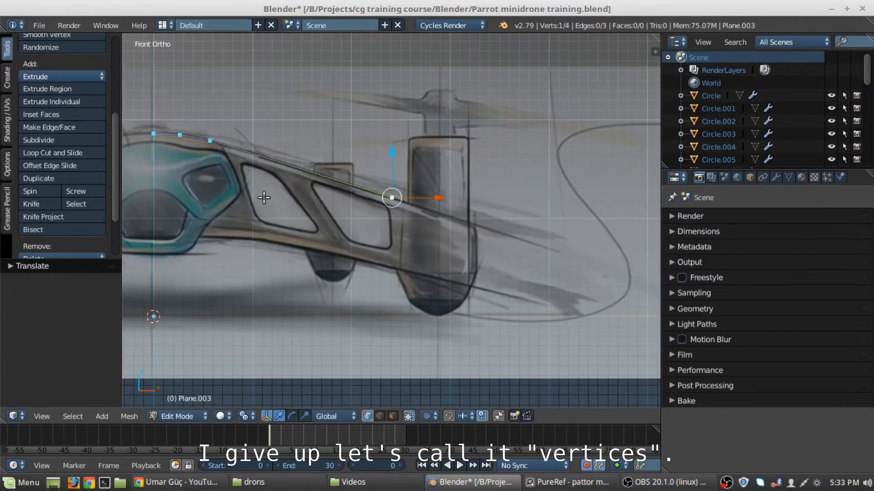
- Examine how the arm's vertices and end point line up with the frame lines in the front and top references
middle_click_drag(264, 213, 346, 249, "shift")
scroll(325, 240, "up", 3)
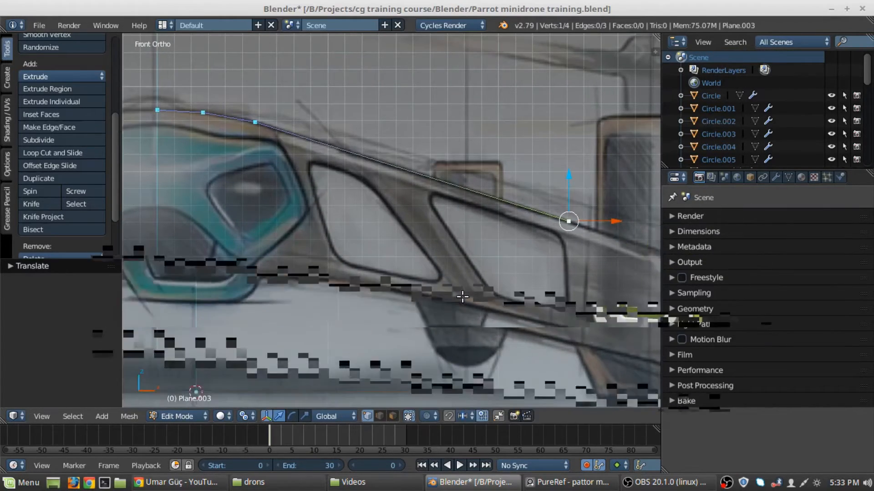
scroll(463, 297, "down", 2)
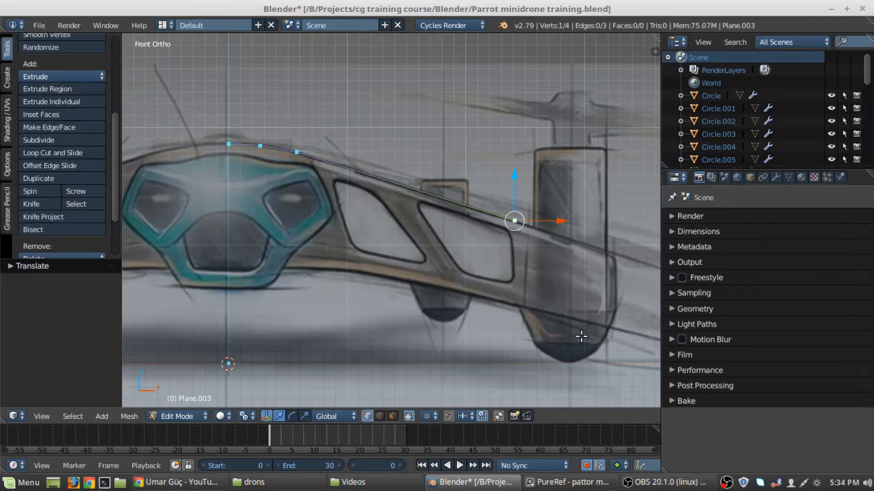
key("KP_7")
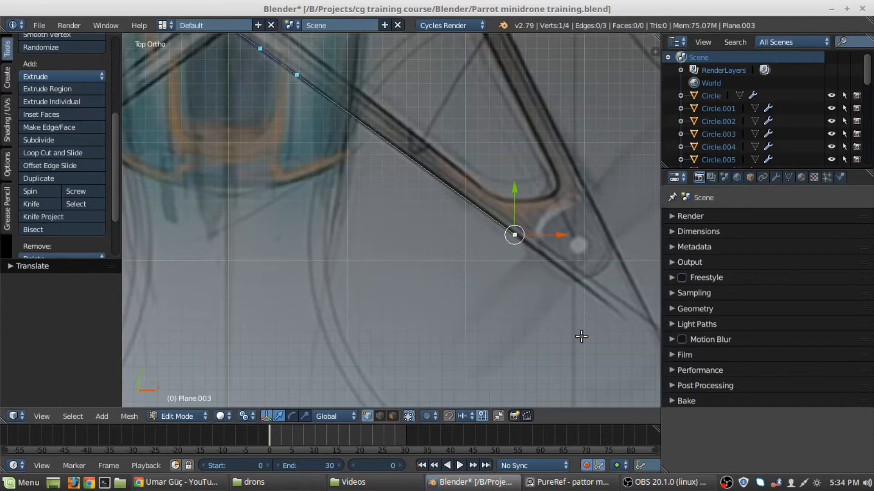
scroll(432, 272, "down", 4)
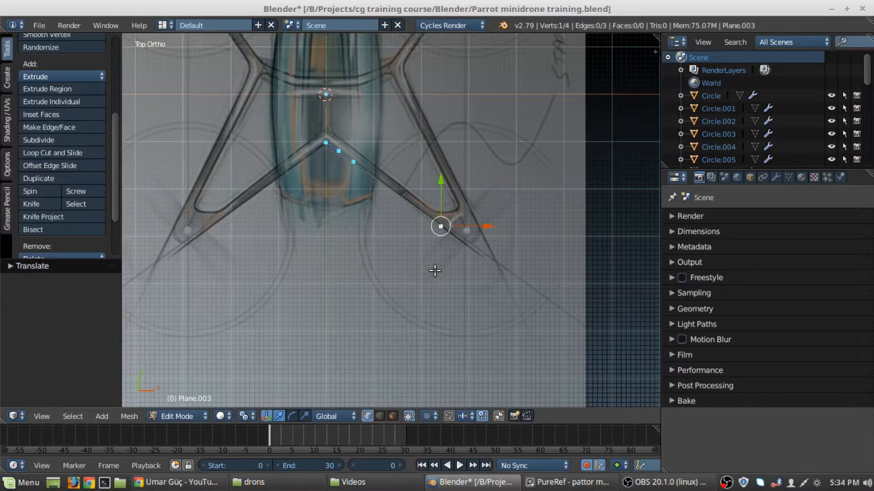
scroll(459, 230, "up", 4)
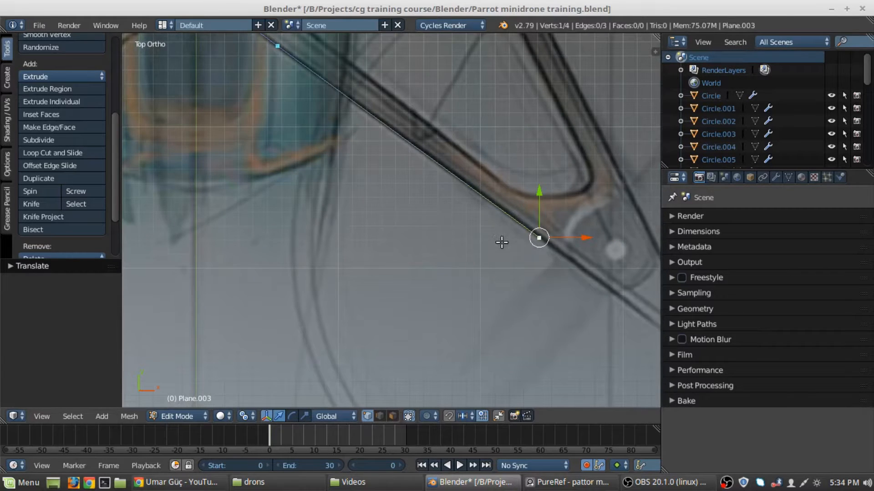
scroll(502, 235, "down", 2)
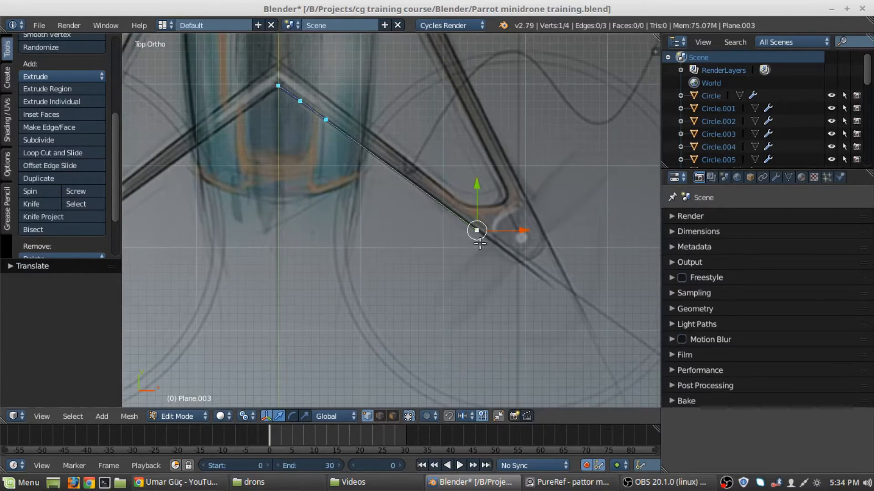
scroll(476, 230, "up", 5)
scroll(399, 270, "down", 2)
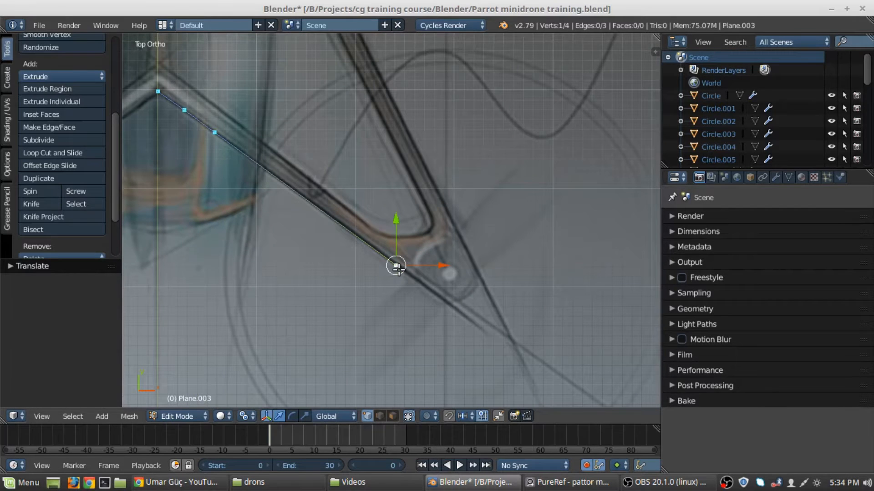
key("KP_1")
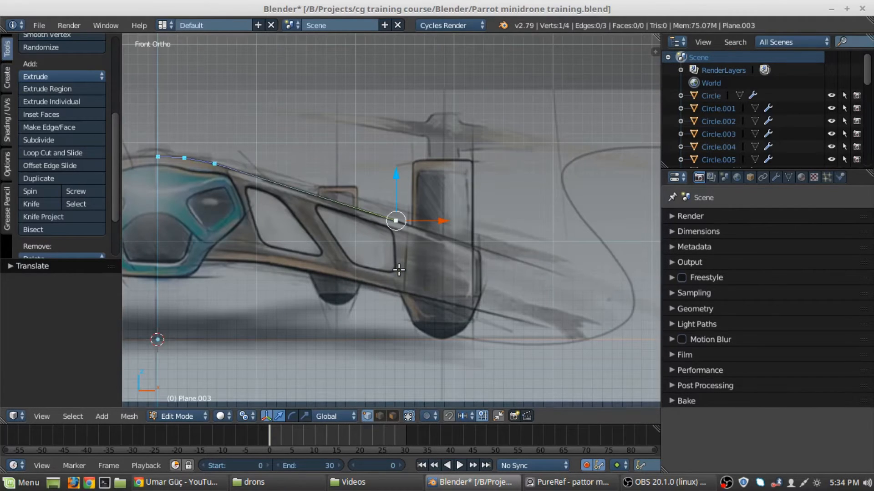
scroll(399, 270, "up", 2)
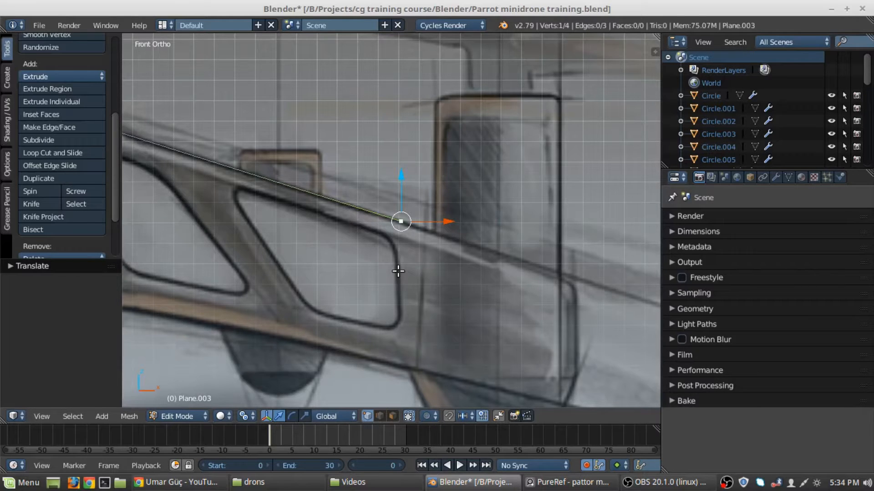
- Examine how the arm's upper vertex line follows the frame from the body's centre to the motor mount in the front reference
scroll(398, 271, "down", 4)
middle_click_drag(234, 218, 320, 228, "shift")
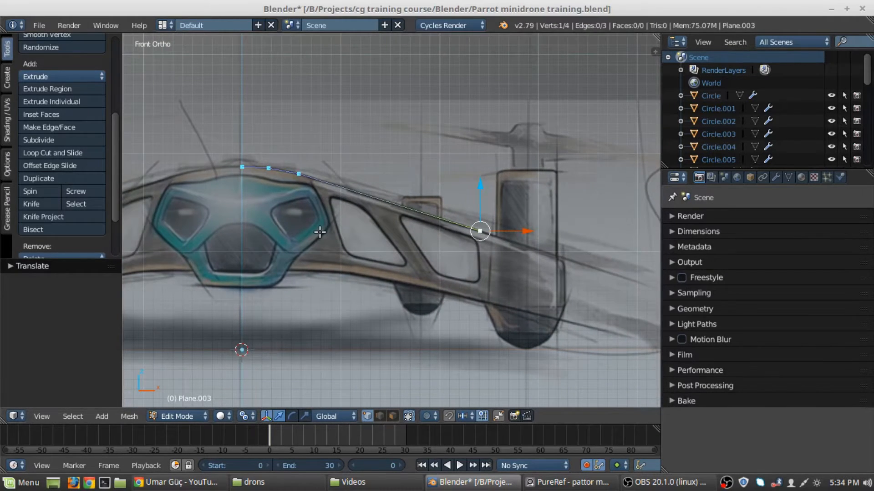
middle_click_drag(503, 269, 455, 258, "shift")
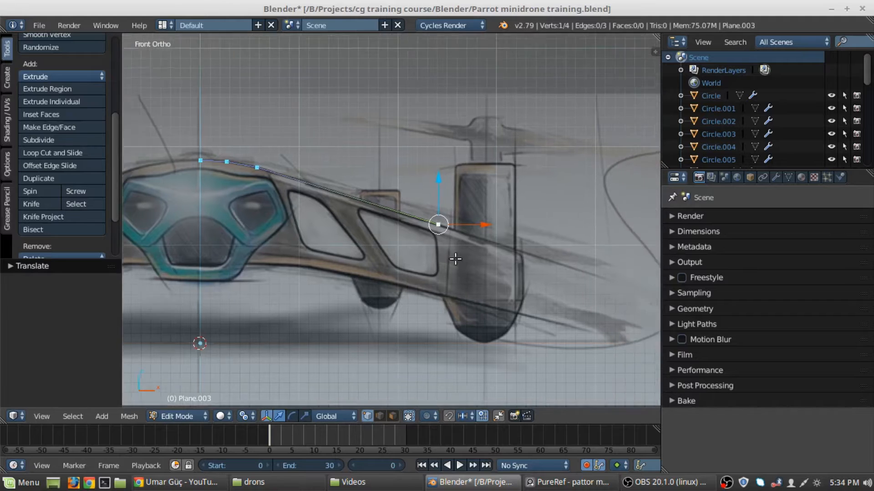
scroll(455, 259, "up", 4)
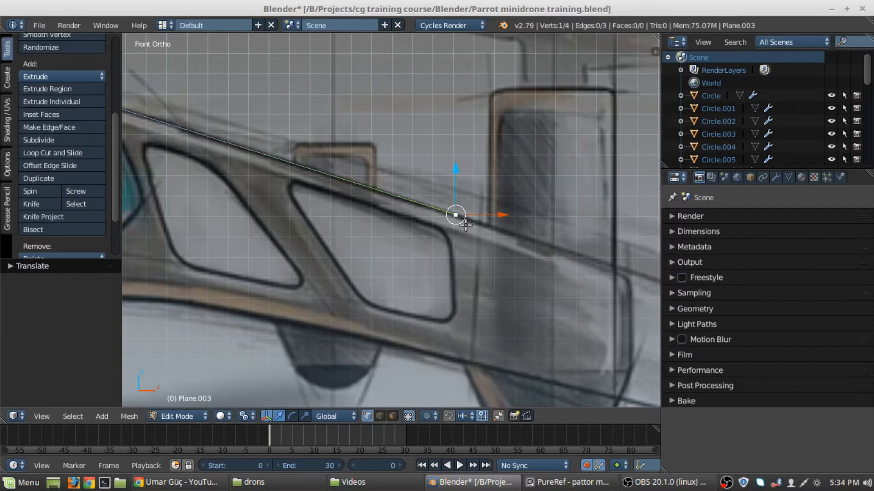
scroll(455, 215, "down", 4)
key("a")
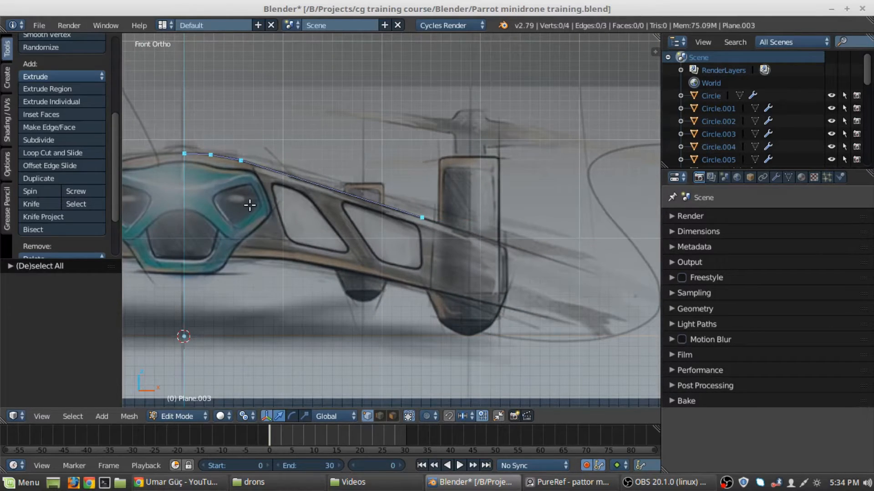
key("a")
key("a")
middle_click_drag(274, 219, 350, 210, "shift")
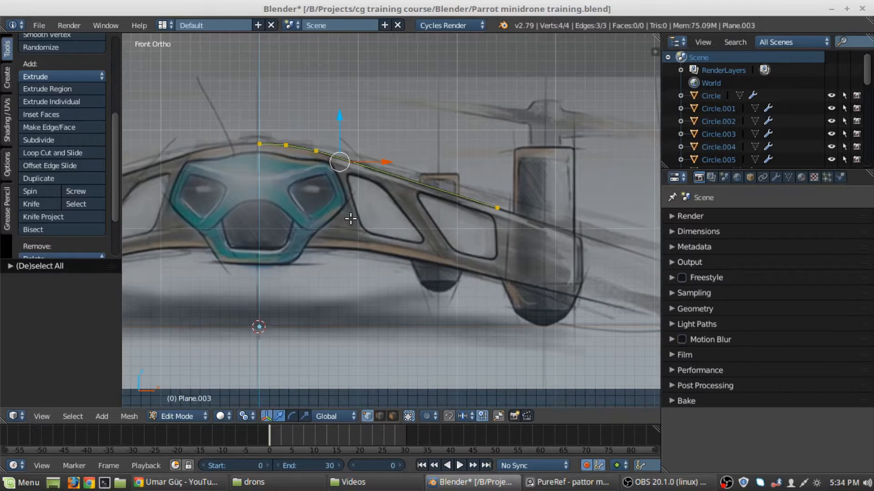
key("a")
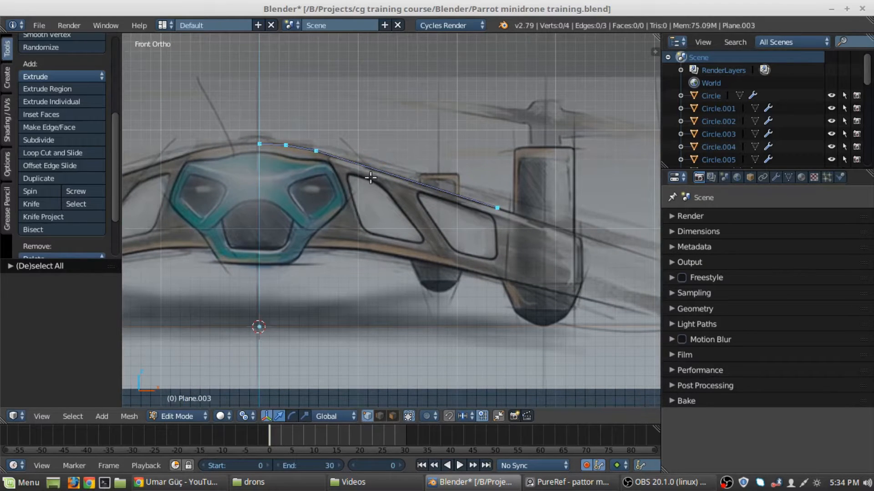
- Extrude the whole upper vertex line straight down along Z to the arm's lower edge in front view and switch to wireframe display
key("a")
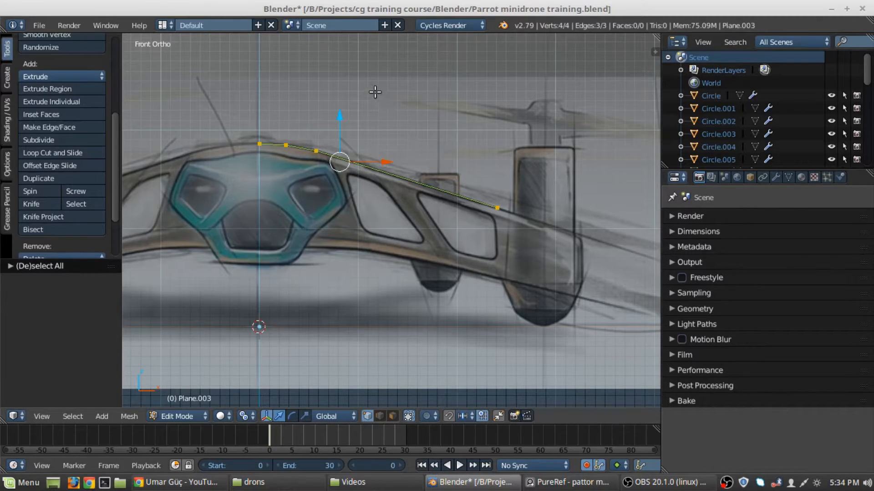
key("e")
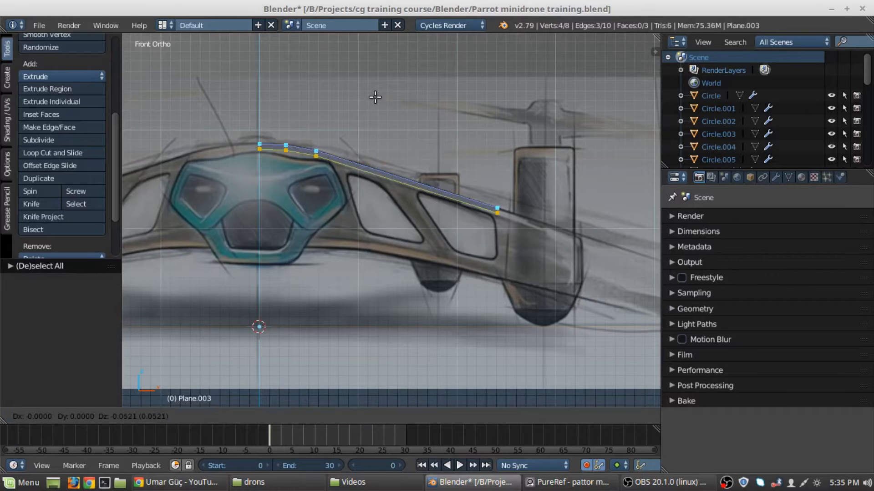
key("z")
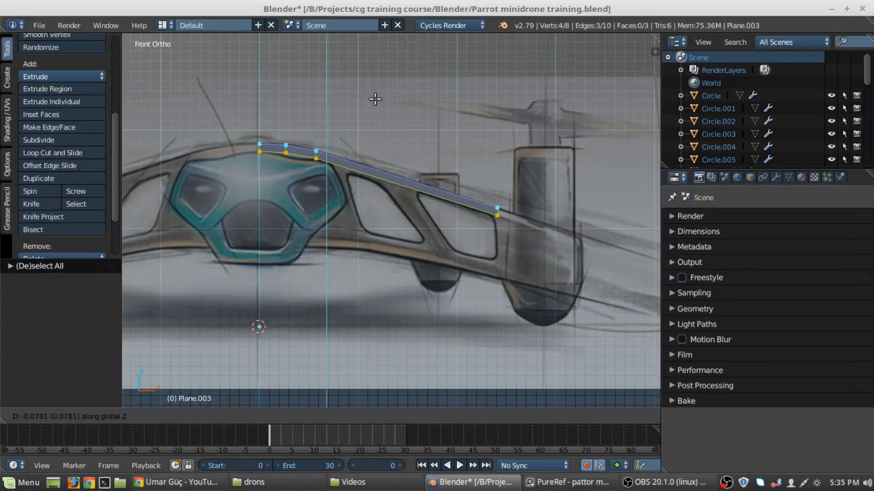
left_click(373, 160)
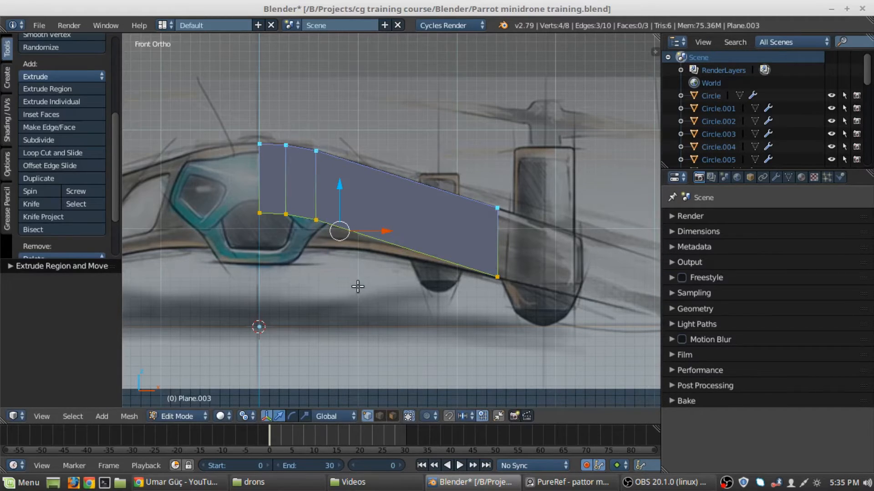
key("z")
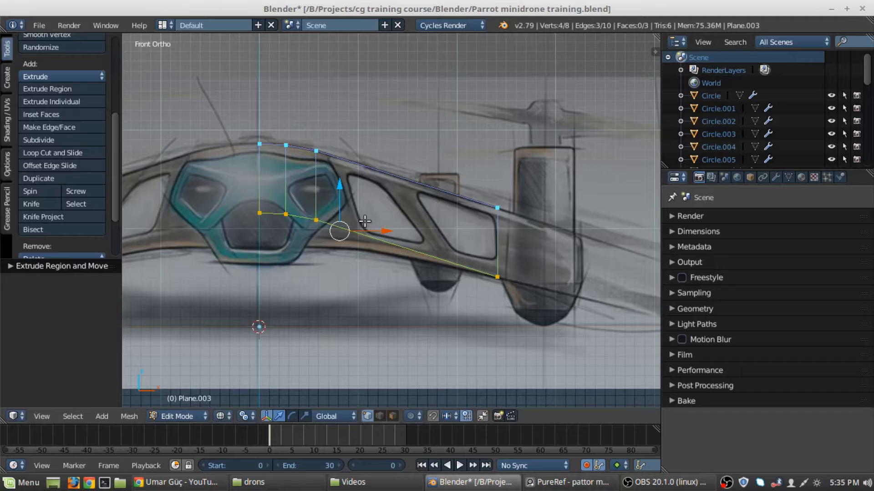
middle_click_drag(321, 240, 347, 229, "shift")
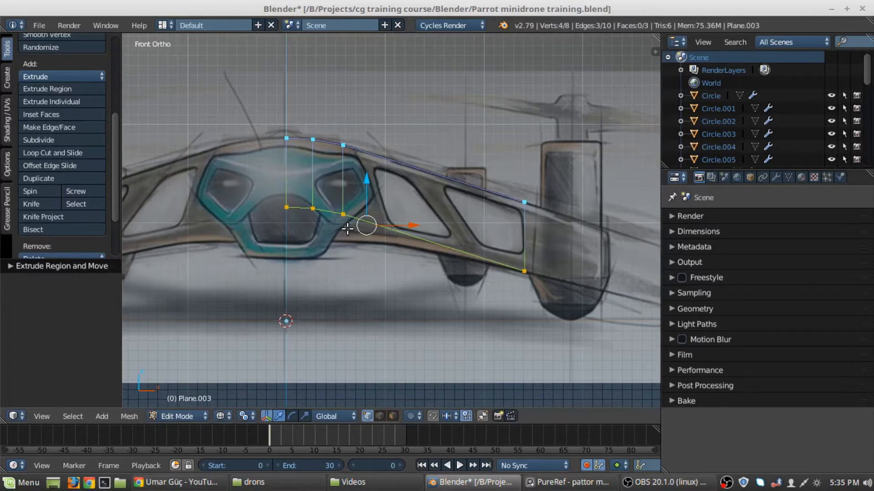
- Check the Face colour's RGB and alpha values for the 3D View theme in the user preferences
key("a")
left_click(44, 25)
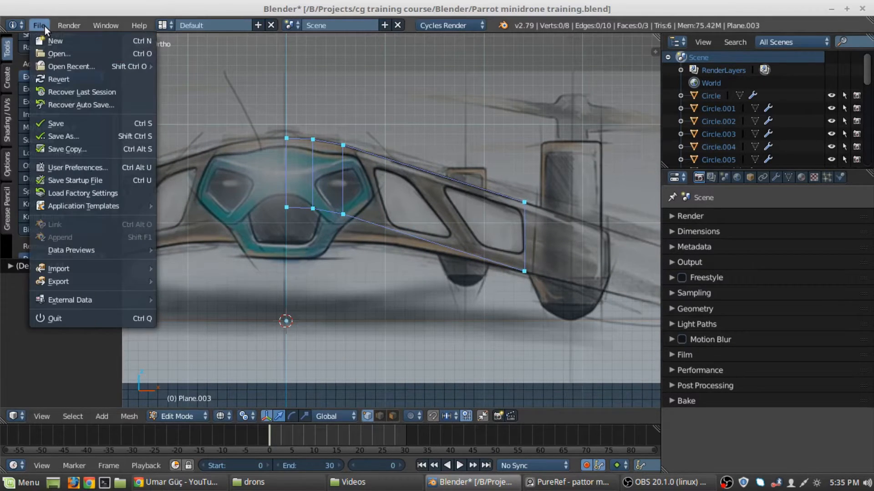
left_click(77, 168)
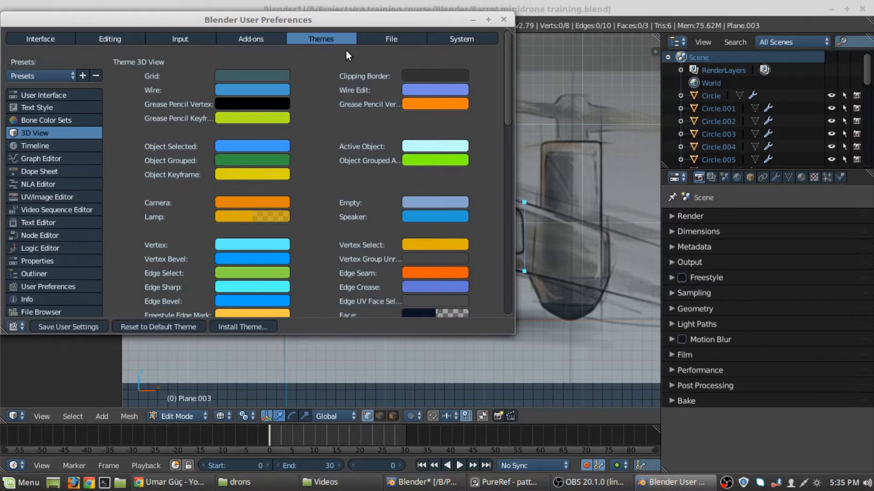
scroll(336, 160, "down", 5)
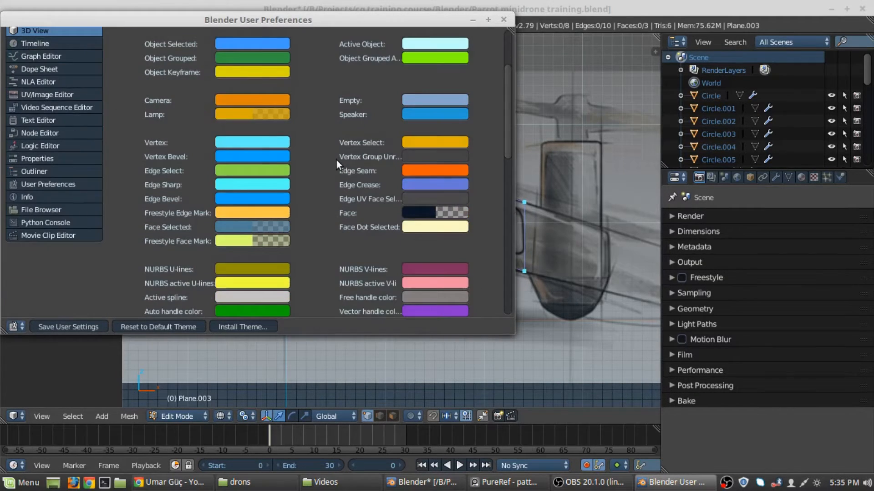
scroll(337, 159, "down", 1)
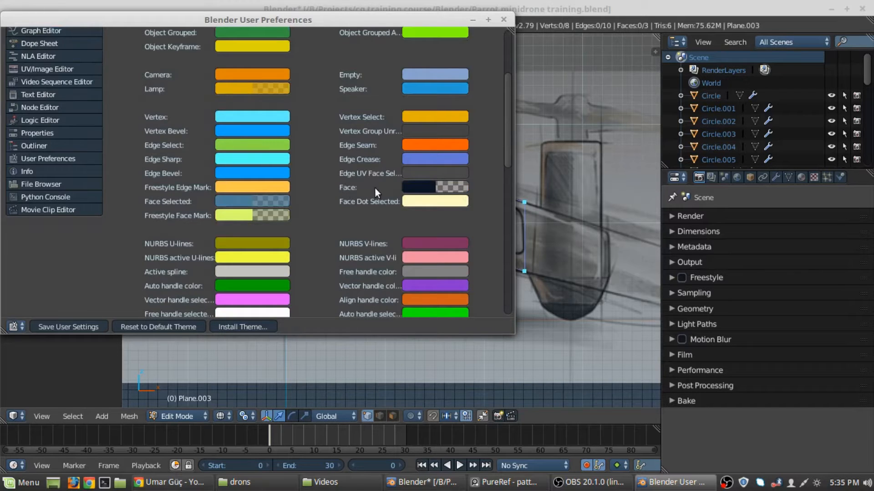
left_click(413, 185)
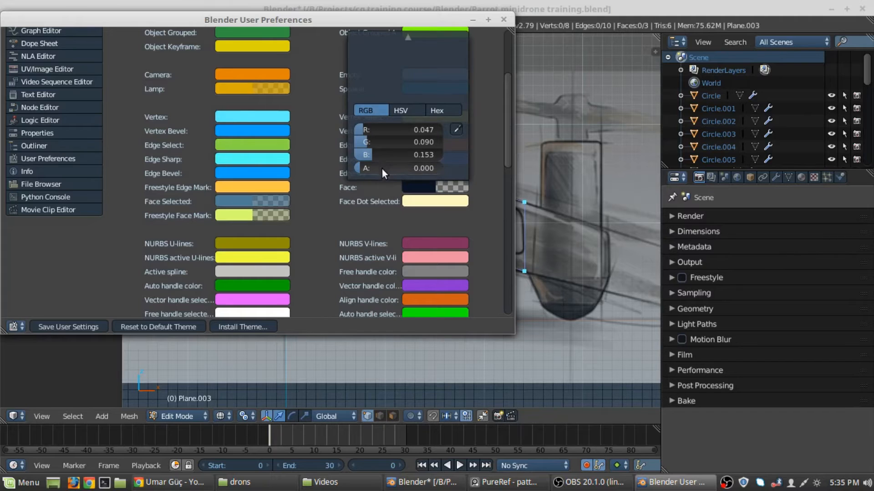
scroll(244, 222, "up", 3)
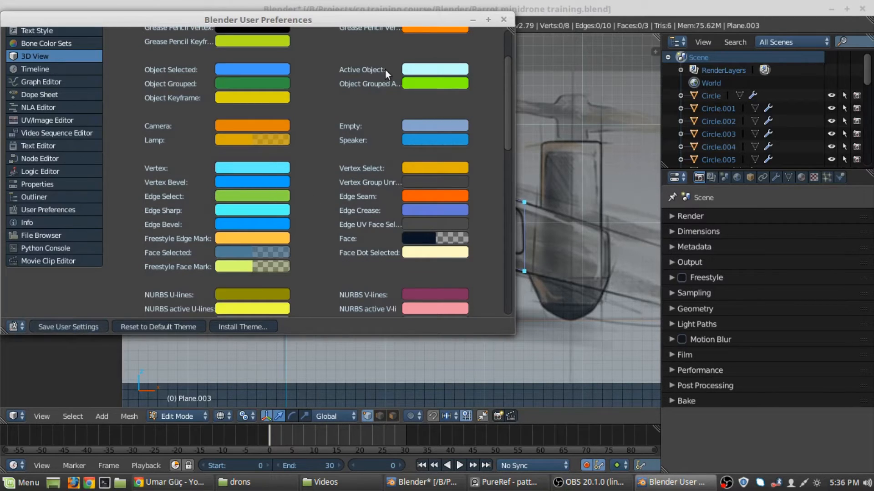
left_click(502, 20)
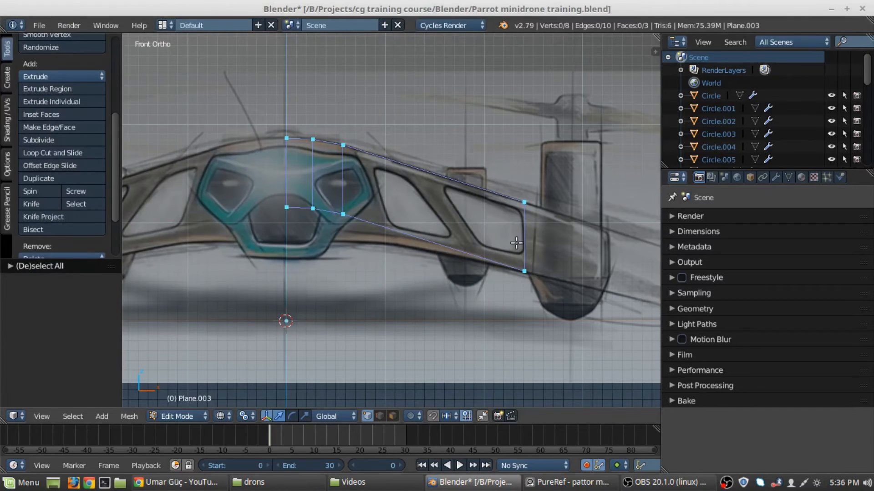
- Select the three inner vertices of the extruded lower line, from the arm's start to the body's centre
right_click(341, 214)
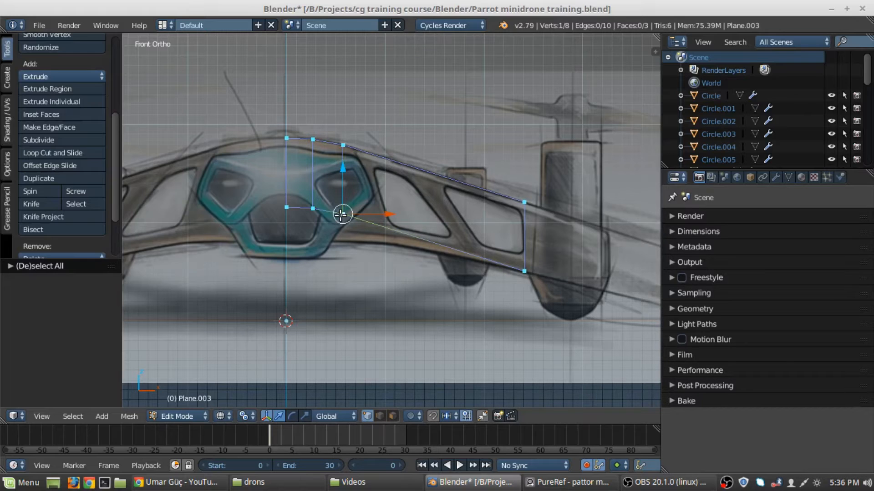
right_click(313, 209, "shift")
right_click(286, 208, "shift")
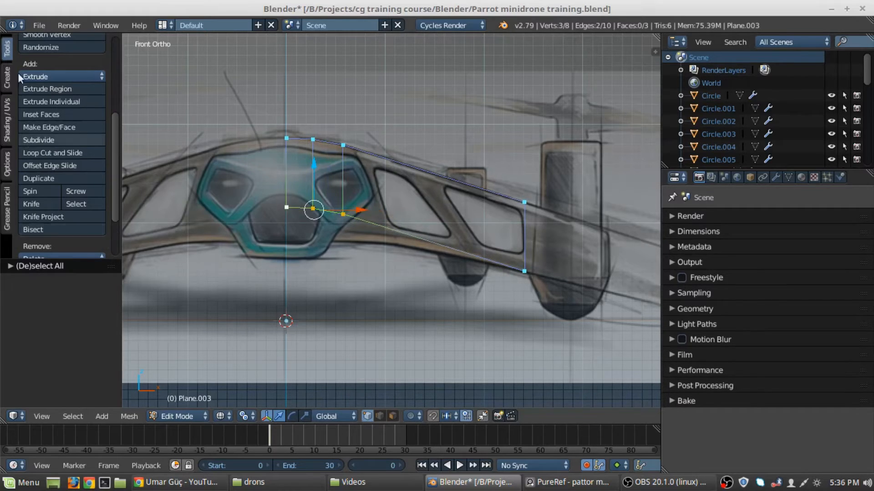
- Reopen the user preferences beside the mesh and inspect the alpha slider of the 3D View theme's Face colour
left_click(40, 25)
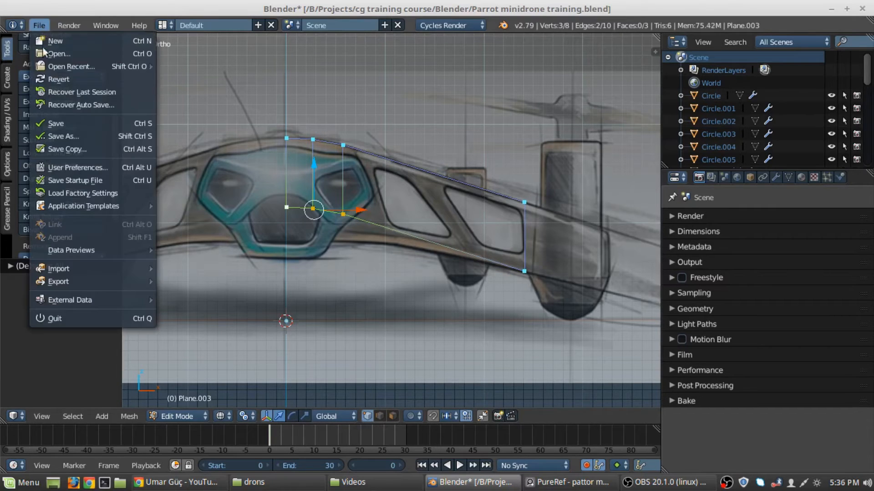
left_click(64, 167)
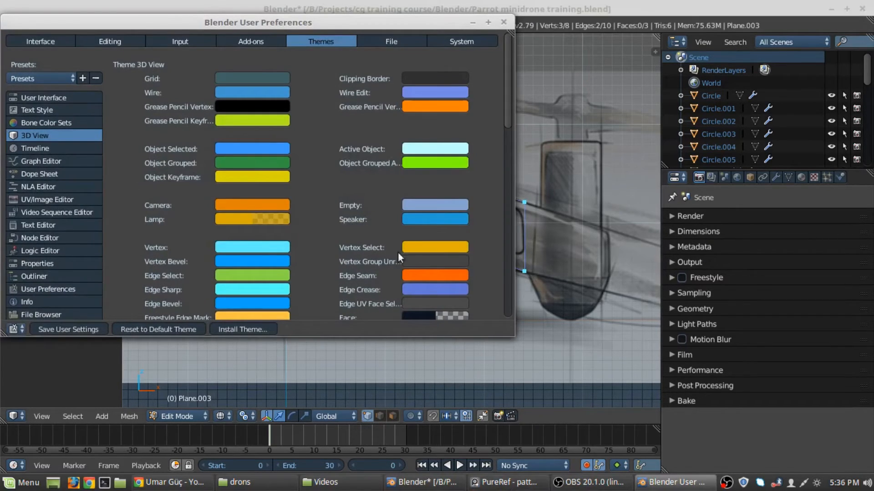
scroll(398, 252, "down", 3)
left_click(447, 266)
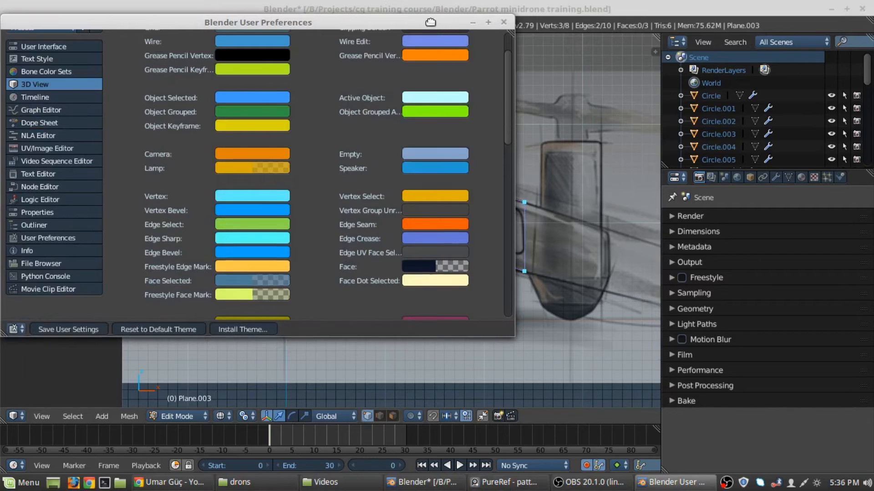
left_click_drag(431, 22, 224, 34)
left_click(258, 279)
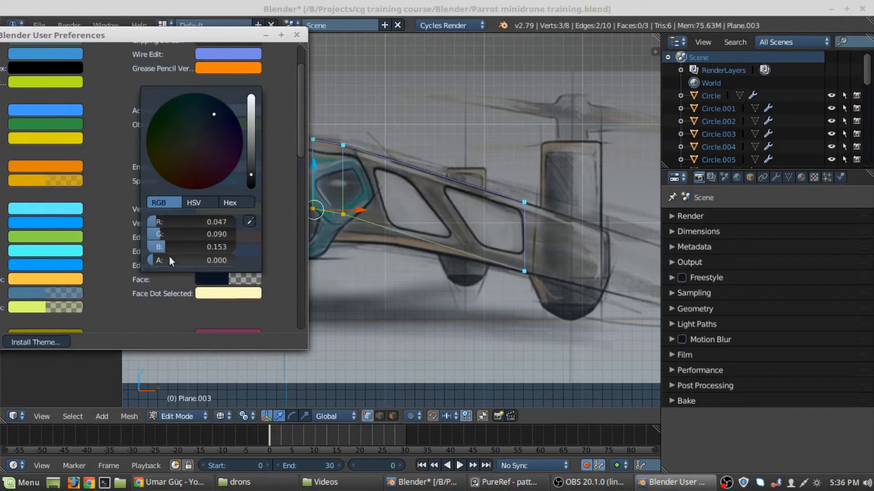
mouse_move(168, 261)
left_mouse_down()
mouse_move(235, 260)
mouse_move(157, 260)
left_mouse_up()
left_click(299, 35)
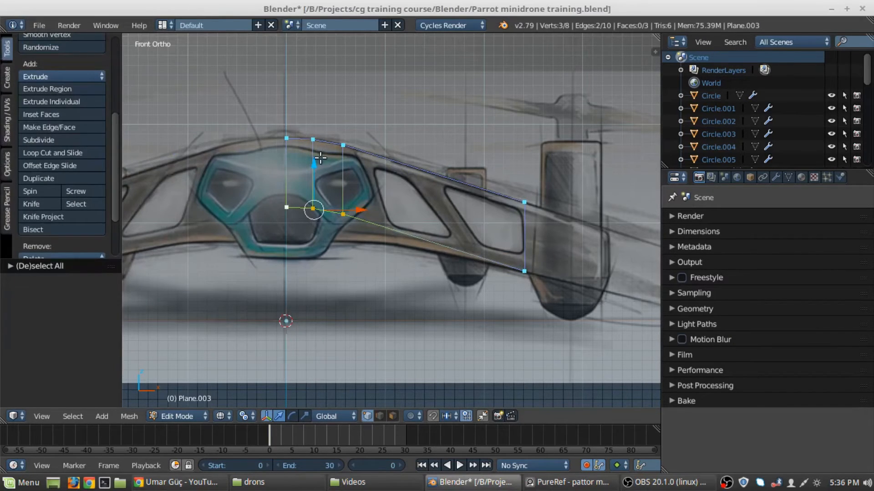
- Move the three selected lower vertices down about 0.28 along Z toward the arm's lower edge
key("e")
key("x")
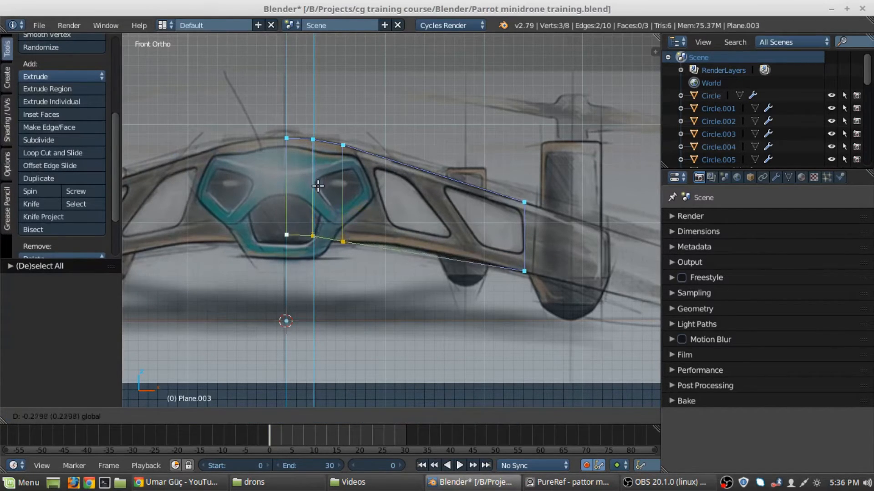
left_click(318, 187)
- Flatten the three selected lower vertices into a nearly level line by scaling them twice along Z
scroll(317, 314, "up", 3)
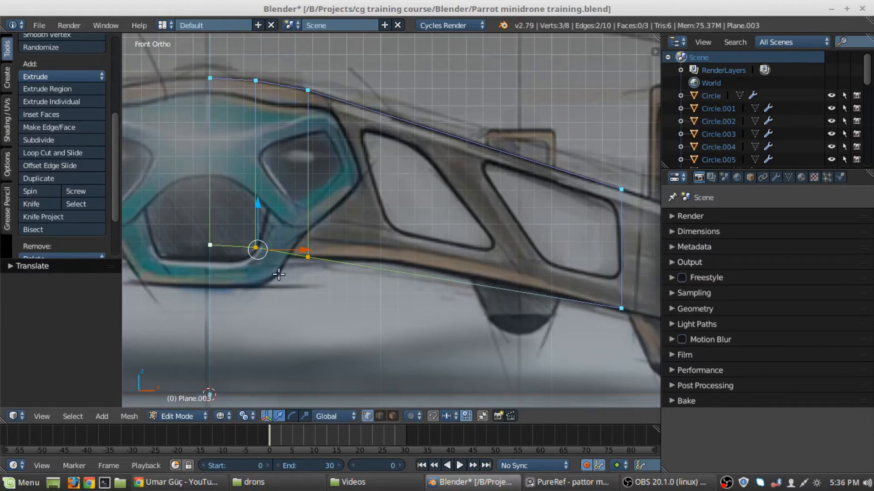
key("s")
key("z")
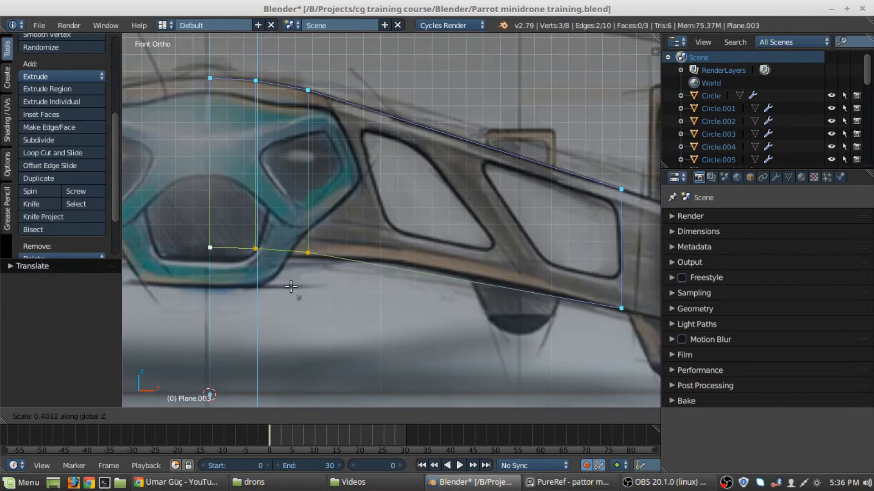
left_click(272, 262)
key("s")
key("z")
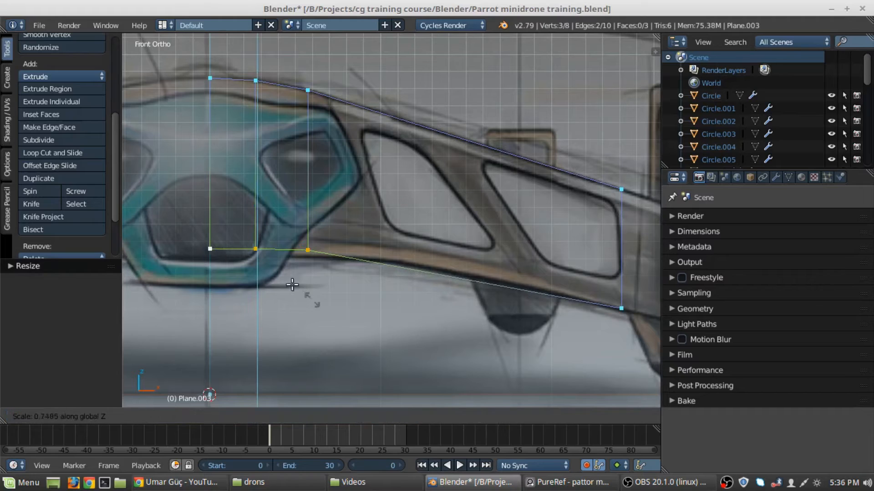
left_click(271, 261)
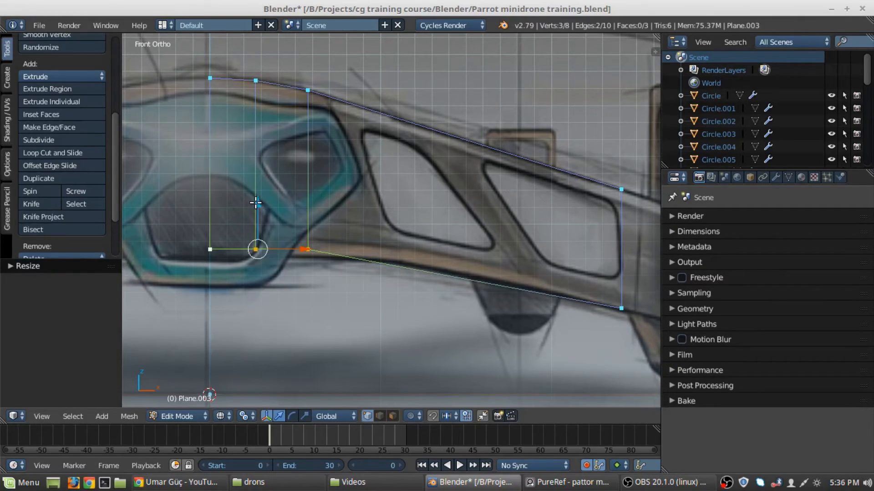
- Lower the flattened three vertices about 0.04 along Z onto the frame's lower line
key("g")
key("z")
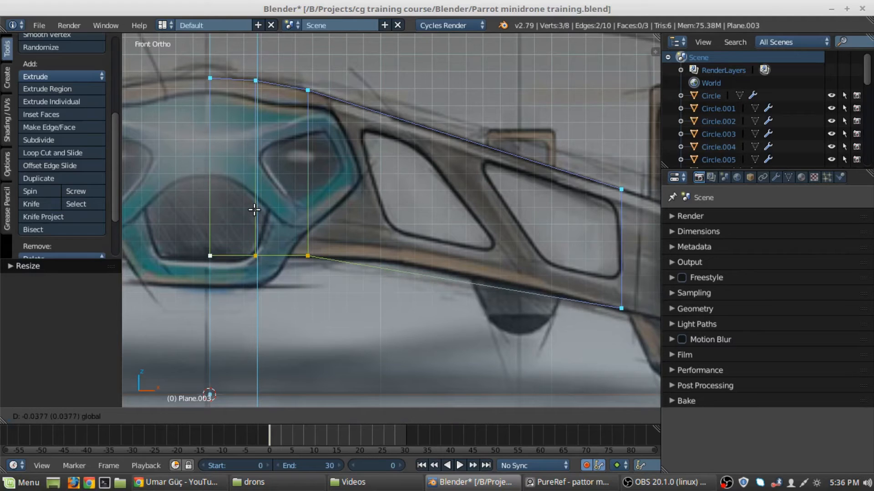
left_click(254, 211)
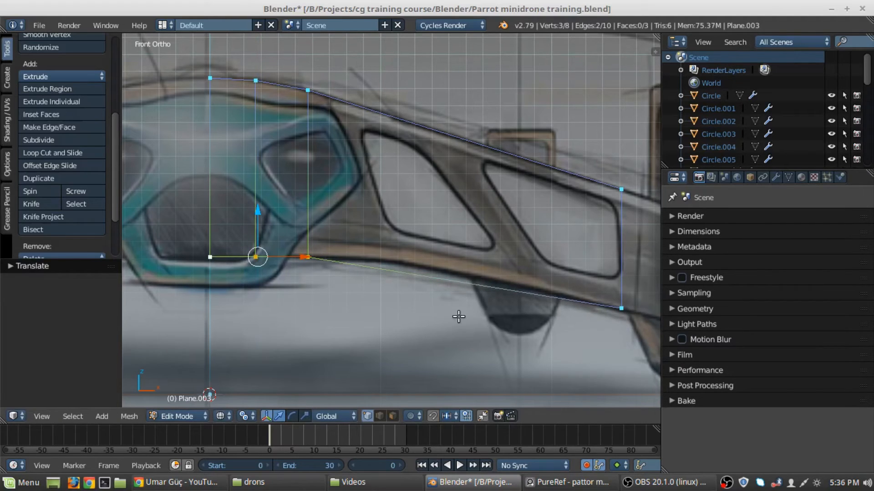
scroll(279, 179, "down", 2)
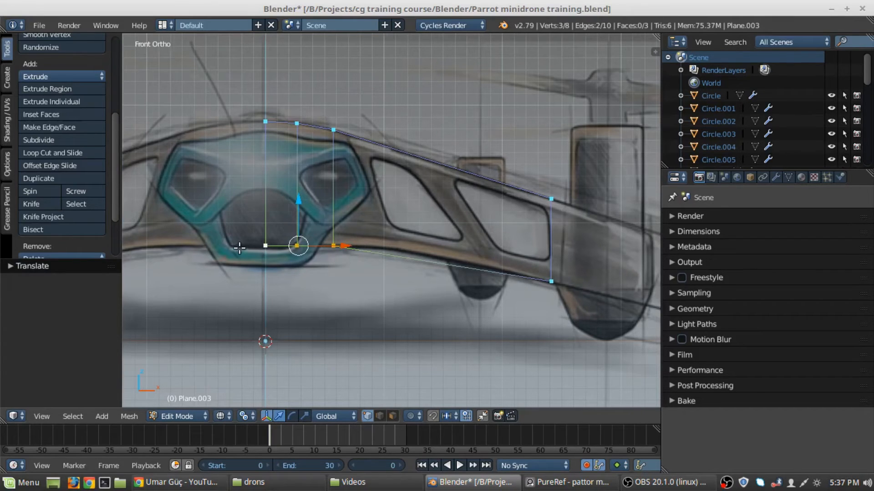
middle_click_drag(239, 248, 275, 248, "shift")
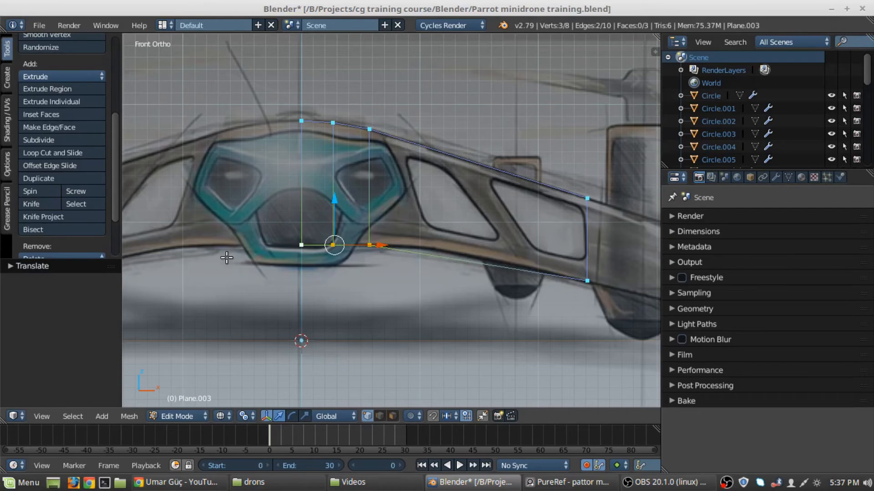
- Move the third lower vertex from the centre about 0.45 outward along X and 0.03 down onto the arm's lower edge
middle_click_drag(461, 253, 337, 255, "shift")
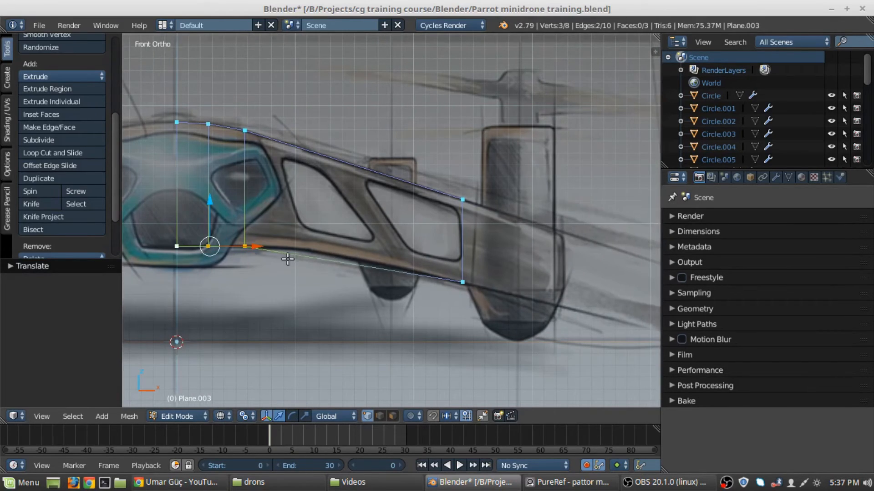
right_click(244, 247)
key("g")
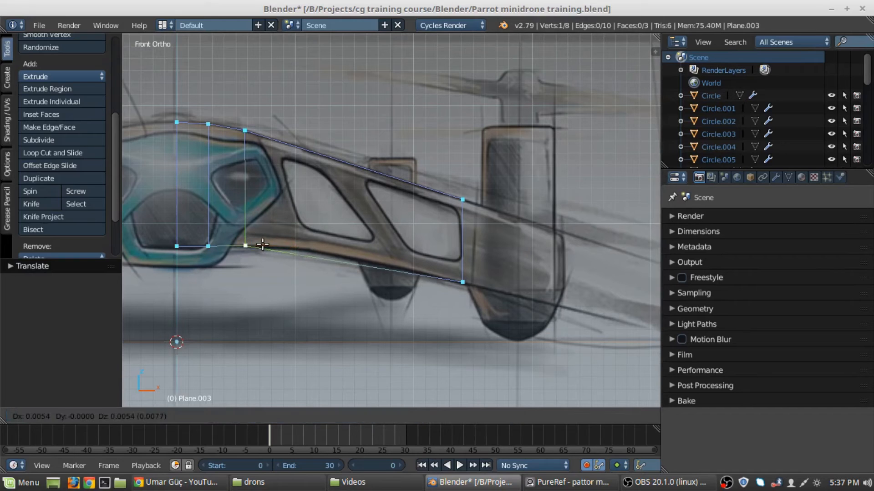
left_click(313, 248)
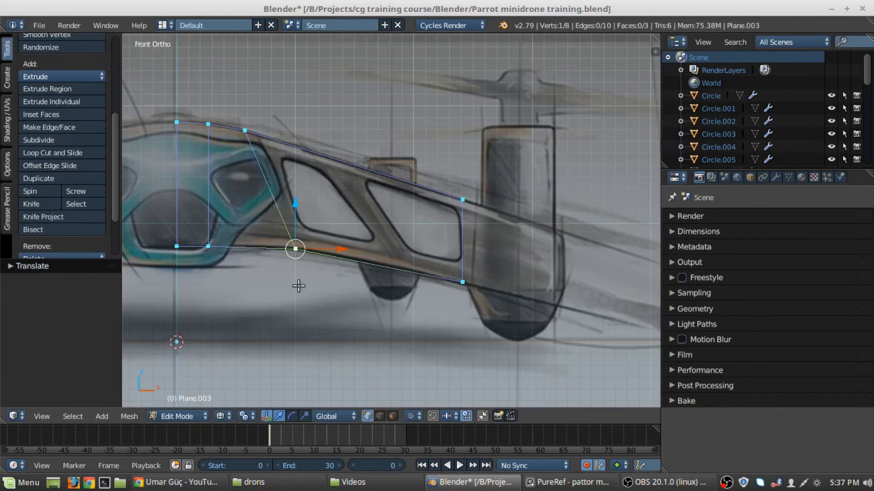
key("ctrl+z")
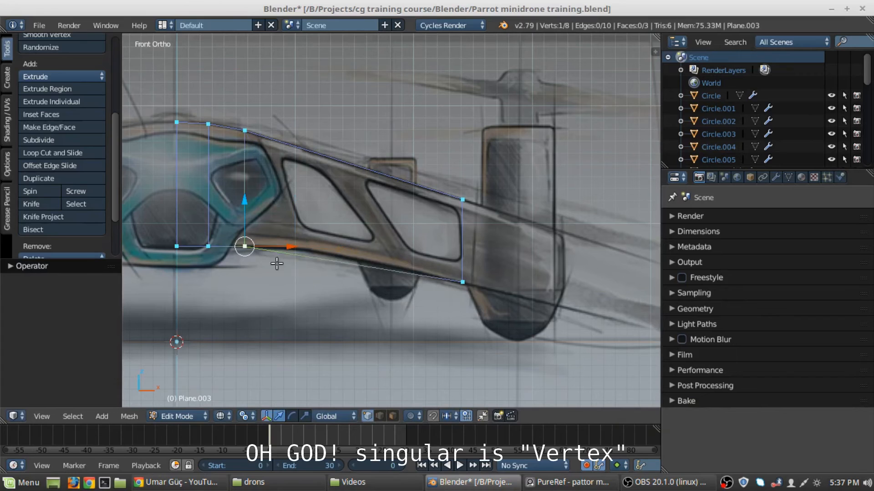
key("g")
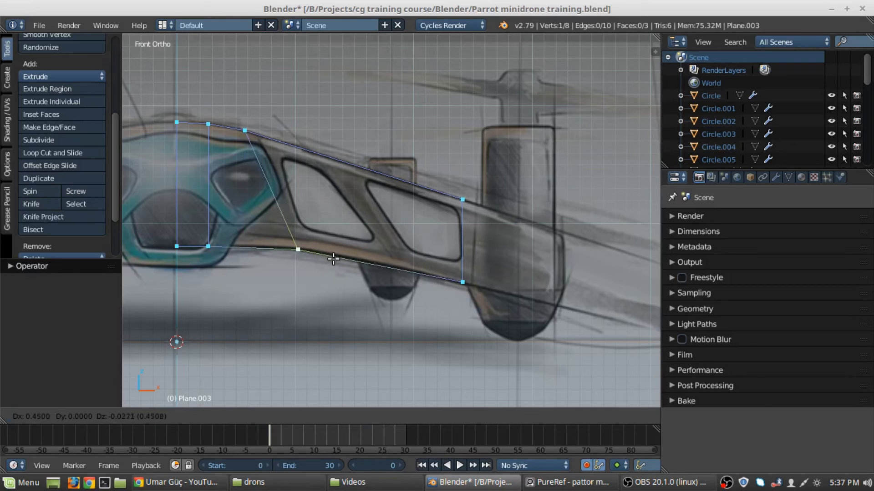
left_click(333, 259)
- In top view, shift the moved vertex about -0.19 along X and -0.18 along Y onto the arm's straight edge line, and return to front view
key("KP_7")
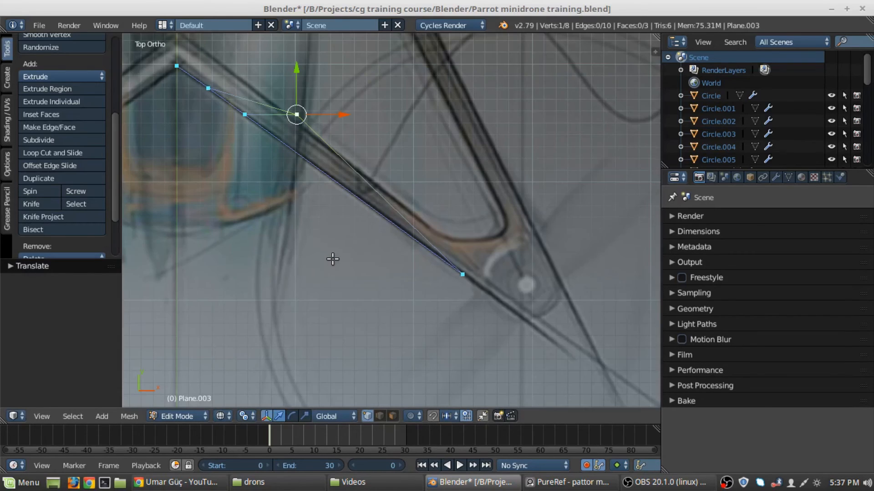
key("g")
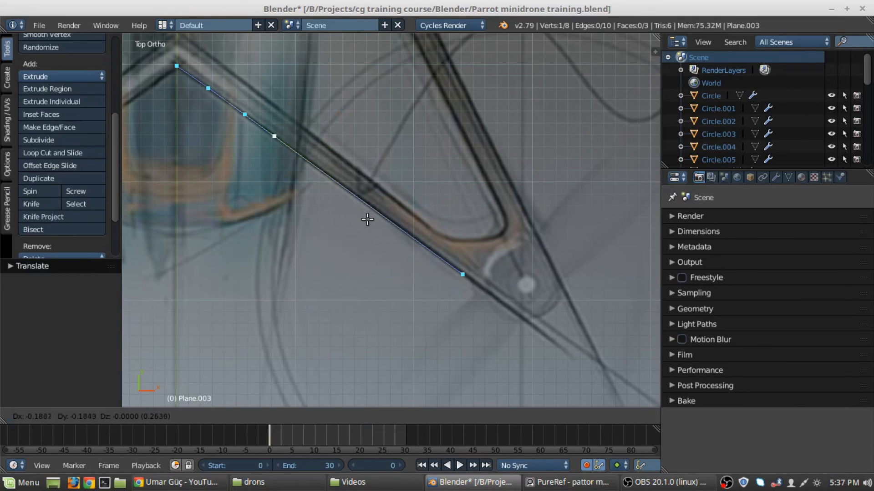
left_click(369, 219)
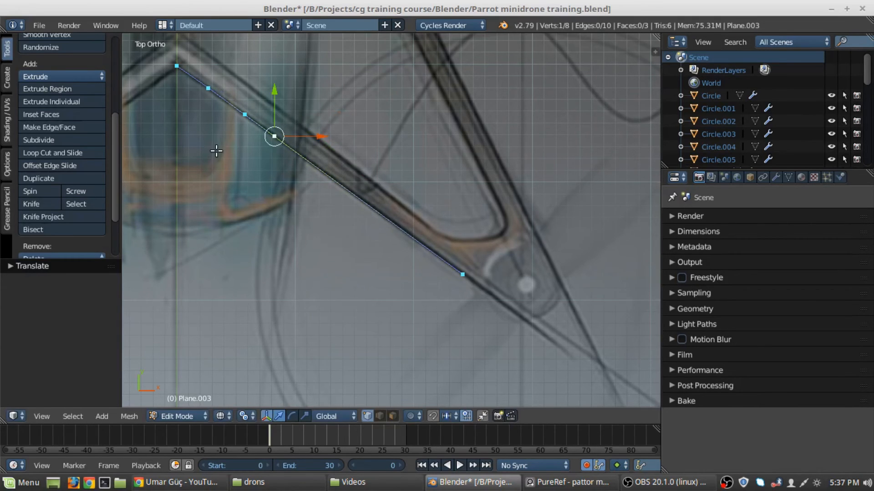
middle_click_drag(214, 150, 374, 283, "shift")
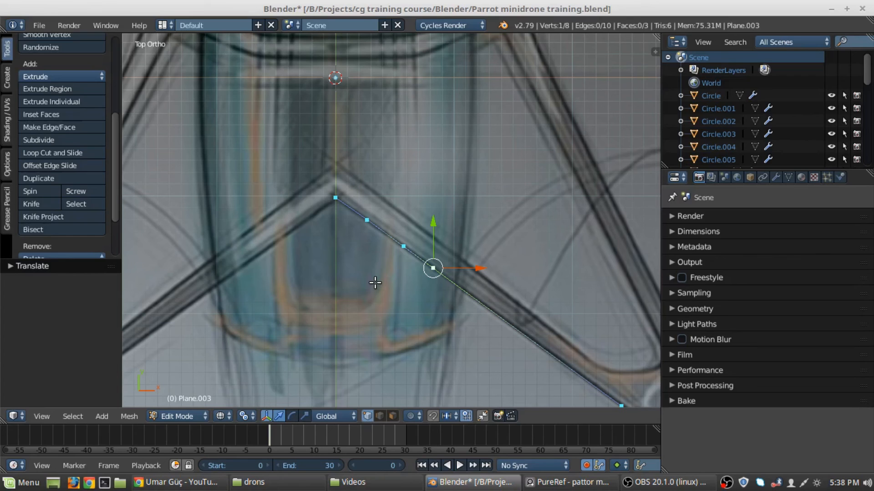
key("KP_1")
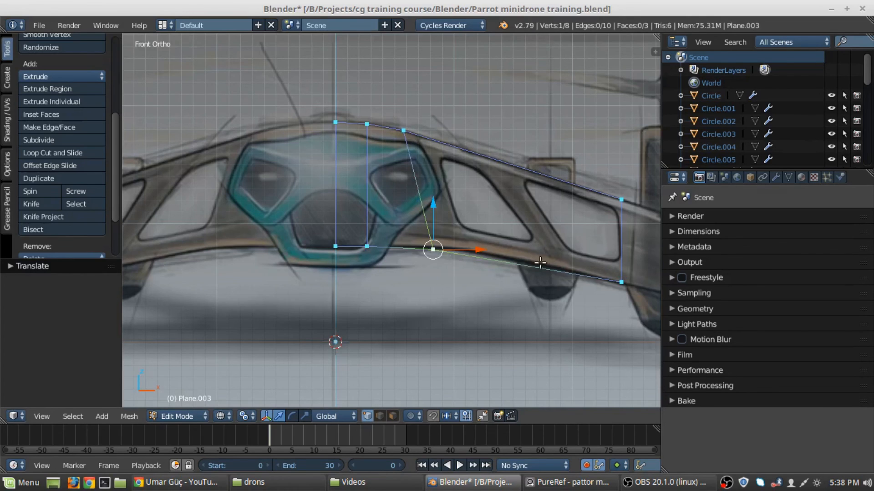
middle_click_drag(527, 290, 441, 317, "shift")
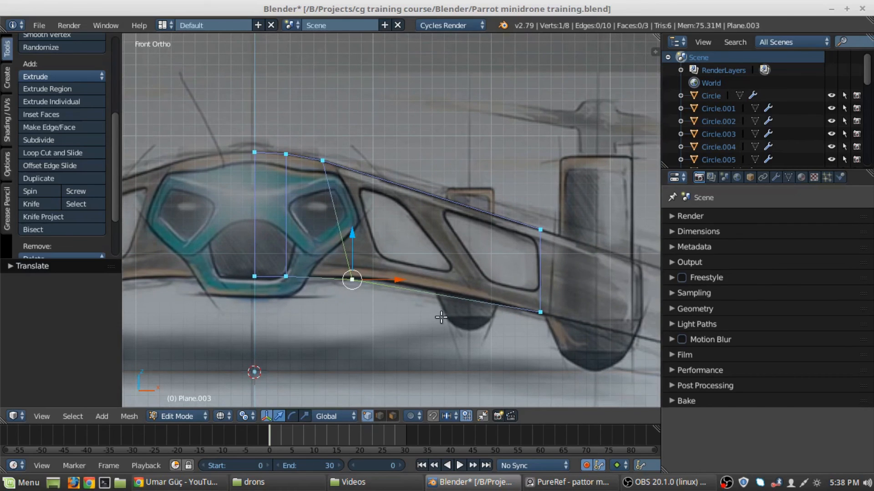